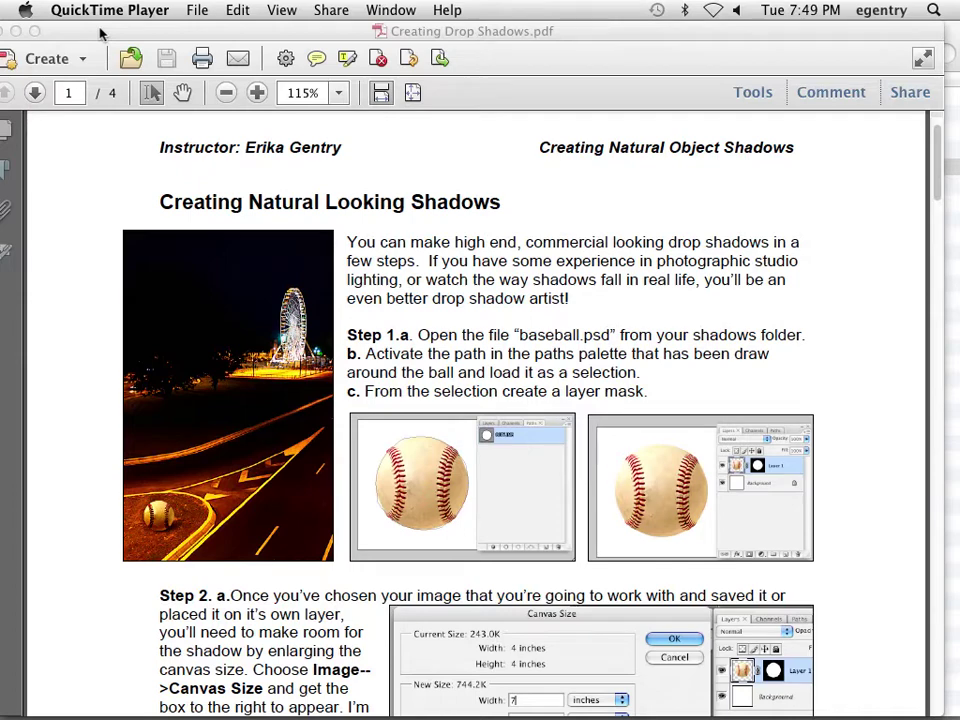
# Scroll the drop-shadow tutorial PDF to Step 1 and Step 2's Canvas Size instructions
pyautogui.click(939, 160)
pyautogui.moveTo(939, 160)
pyautogui.mouseDown()
pyautogui.moveTo(939, 214)
pyautogui.moveTo(938, 177)
pyautogui.mouseUp()
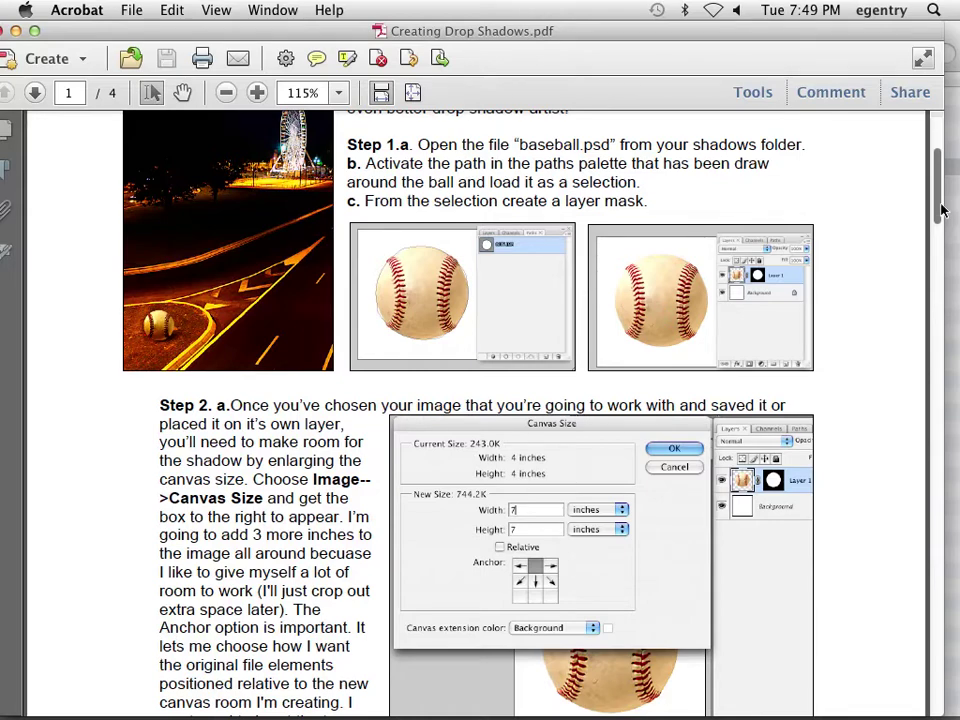
pyautogui.moveTo(545, 710)
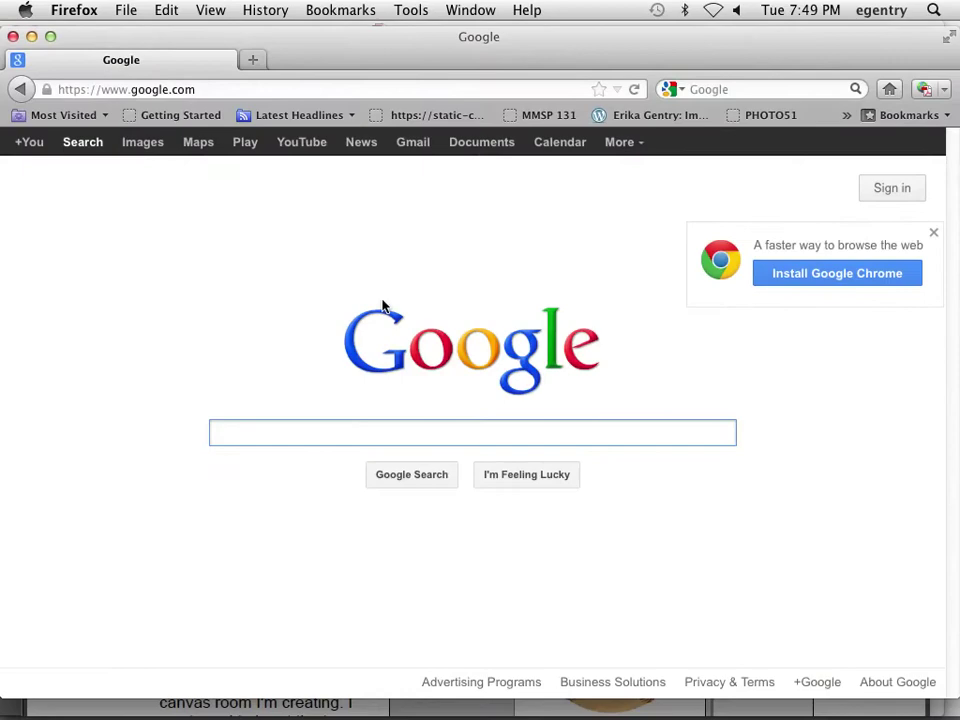
# Search Google for 'williams sonoma' and scroll down the results
pyautogui.write('williams')
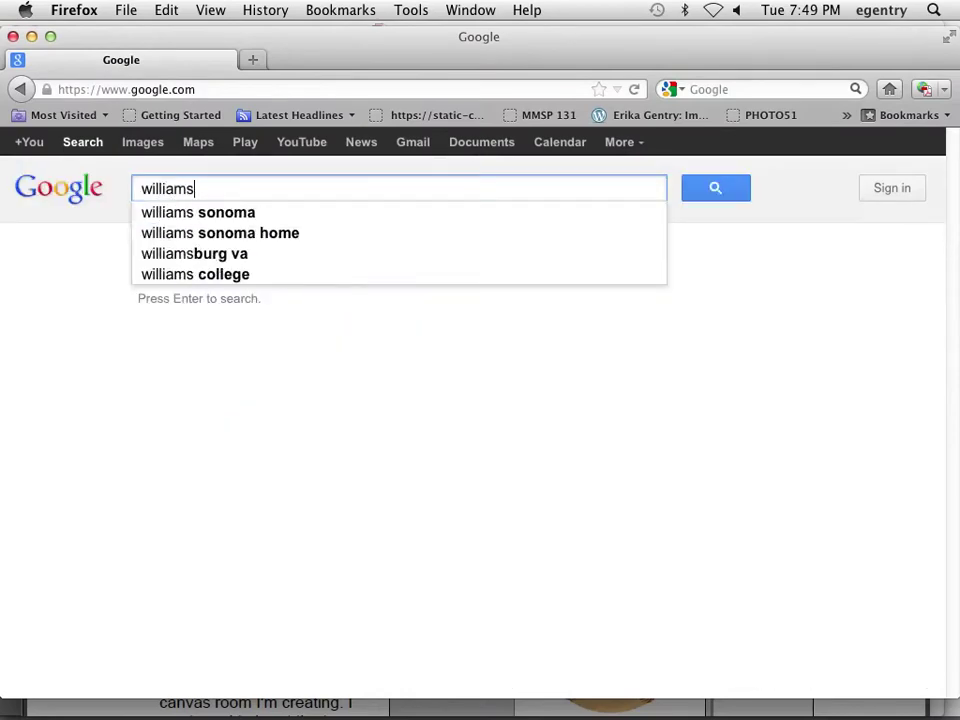
pyautogui.write(' sonoma')
pyautogui.press('Return')
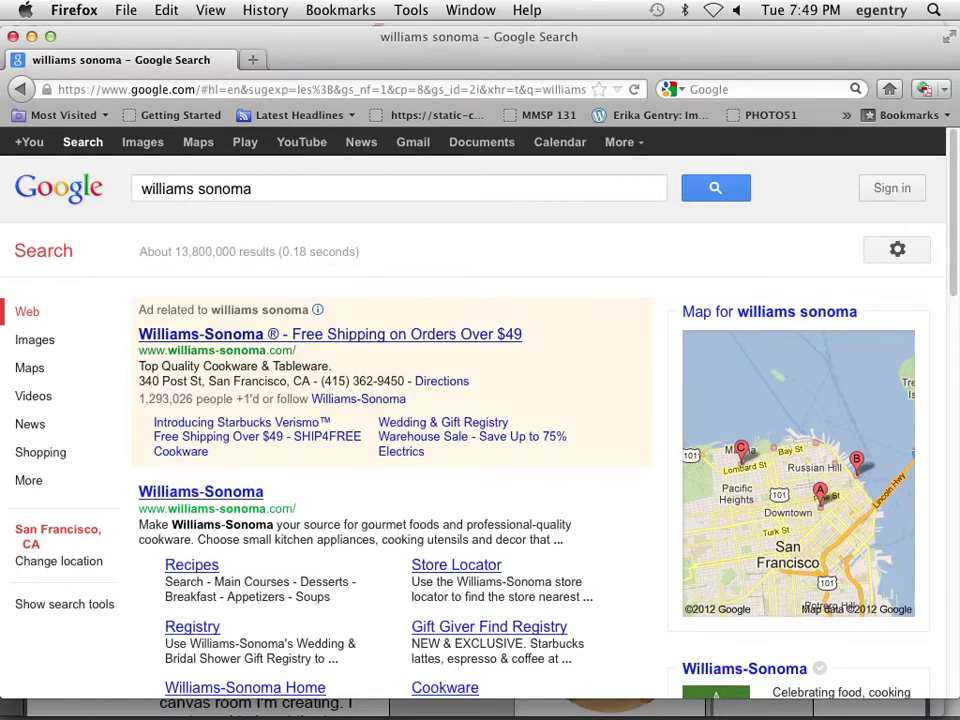
pyautogui.scroll(-1, 226, 511)
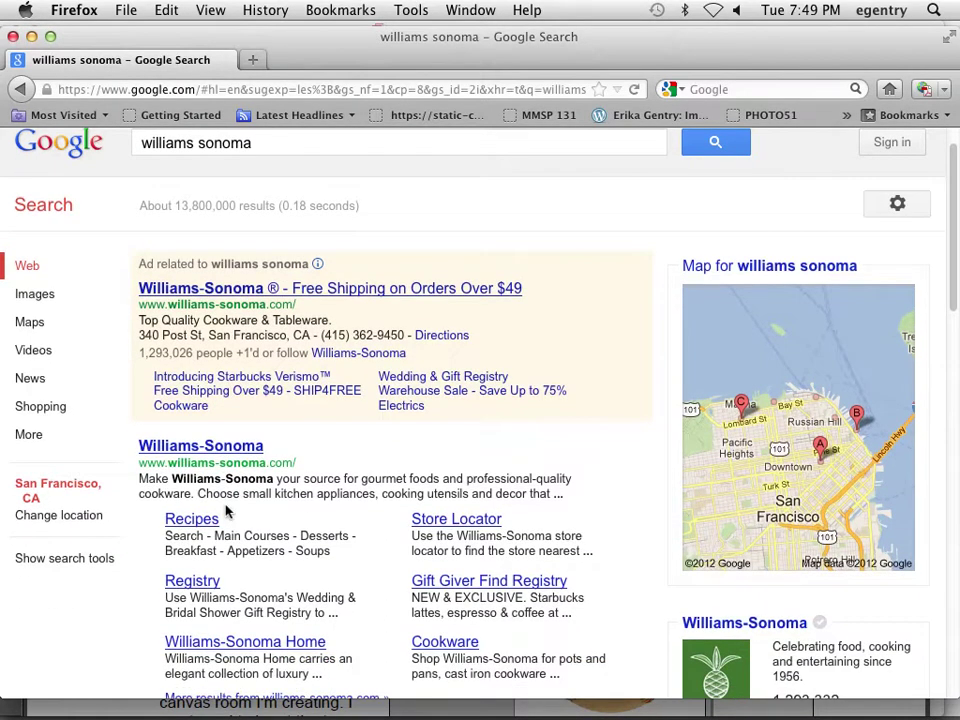
pyautogui.scroll(-1, 226, 511)
# Open the Williams-Sonoma site, dismiss the email popup, and browse Cutlery > Knife Sets
pyautogui.click(236, 392)
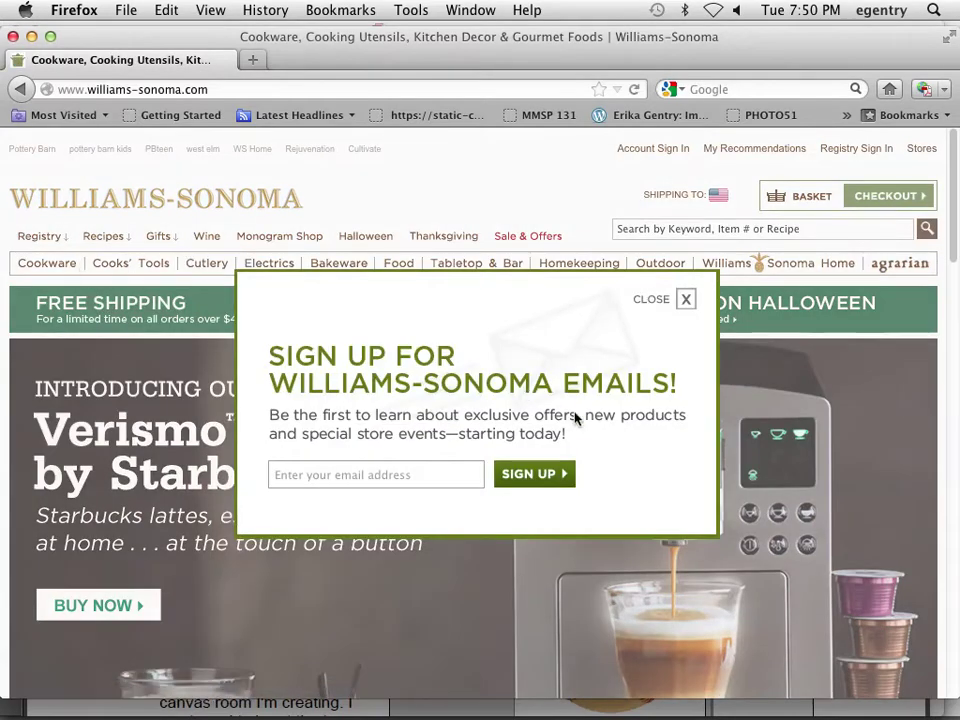
pyautogui.click(683, 301)
pyautogui.moveTo(205, 272)
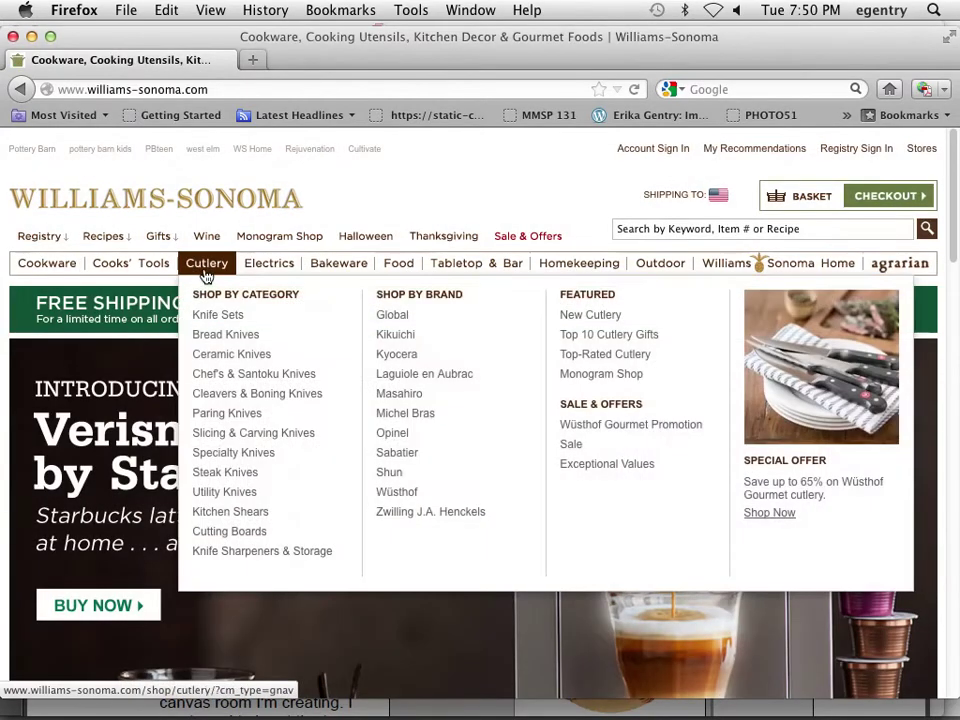
pyautogui.click(203, 317)
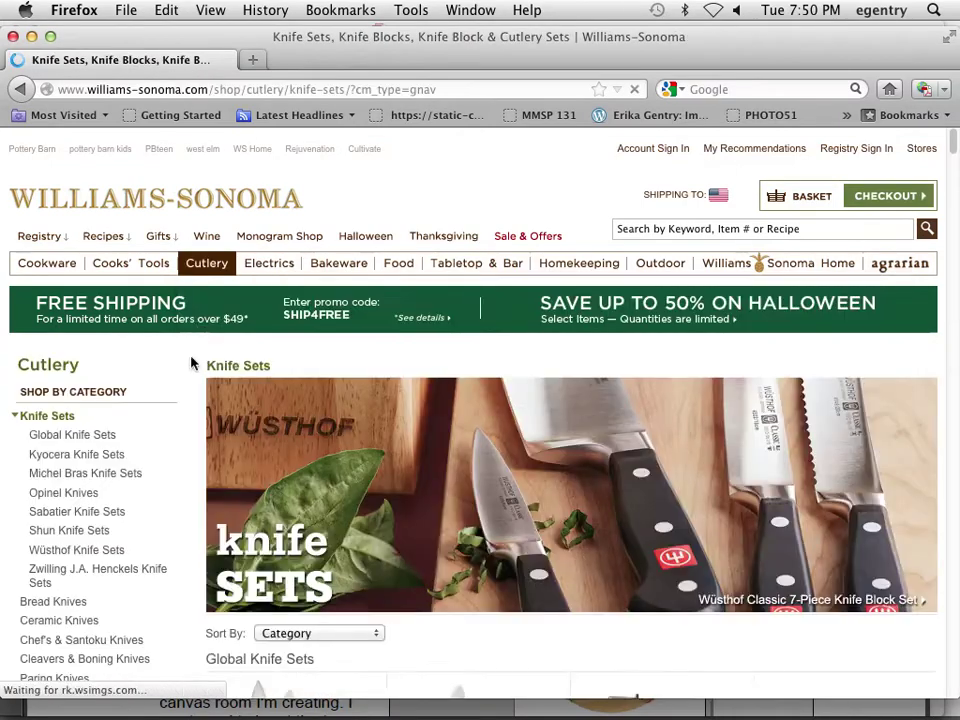
pyautogui.scroll(-8, 189, 364)
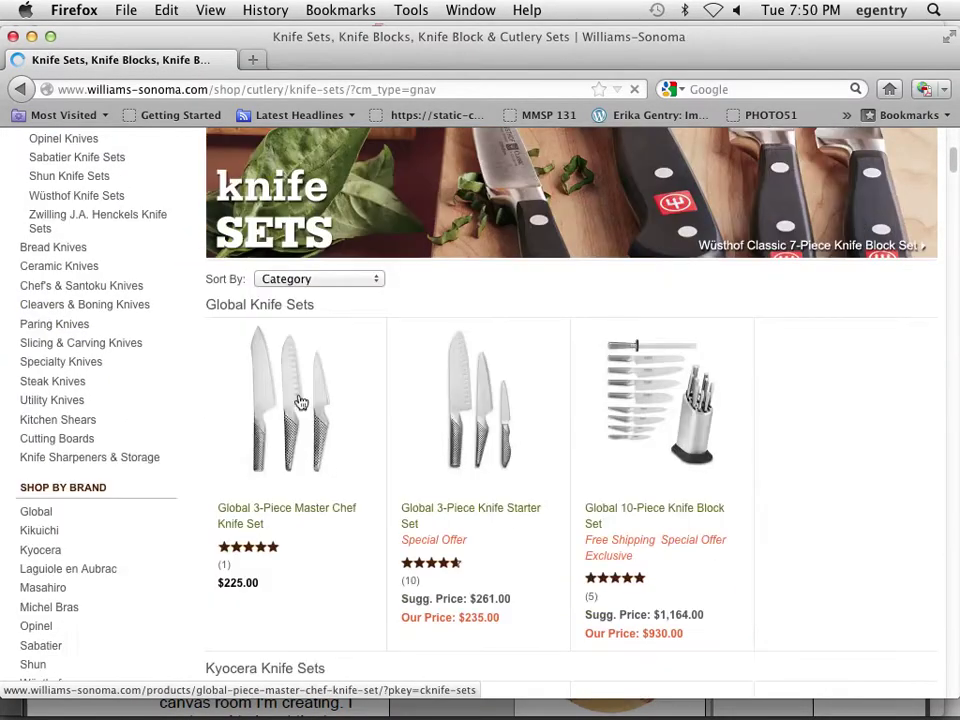
pyautogui.scroll(-5, 300, 422)
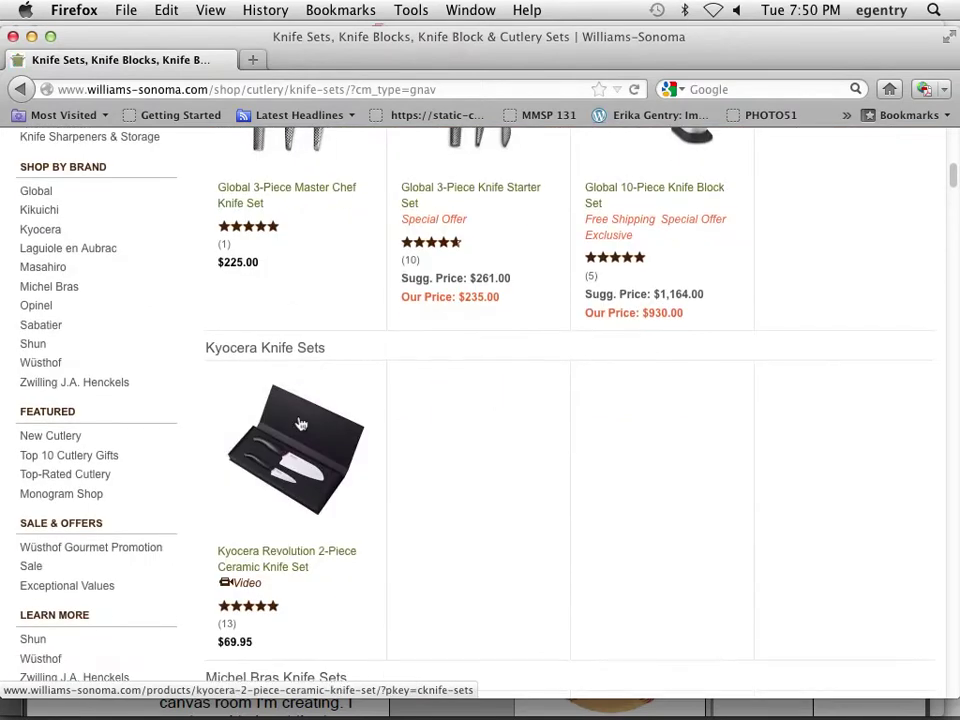
pyautogui.scroll(-8, 924, 380)
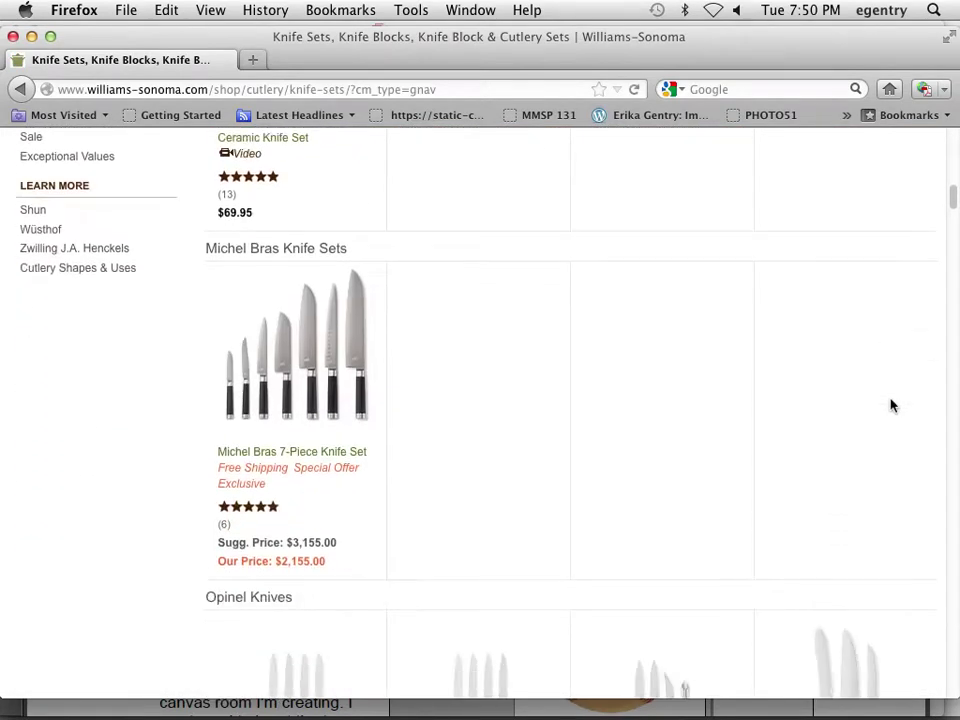
# View the Michel Bras 7-Piece Knife Set, check the Santoku Knives page, then return
pyautogui.click(297, 369)
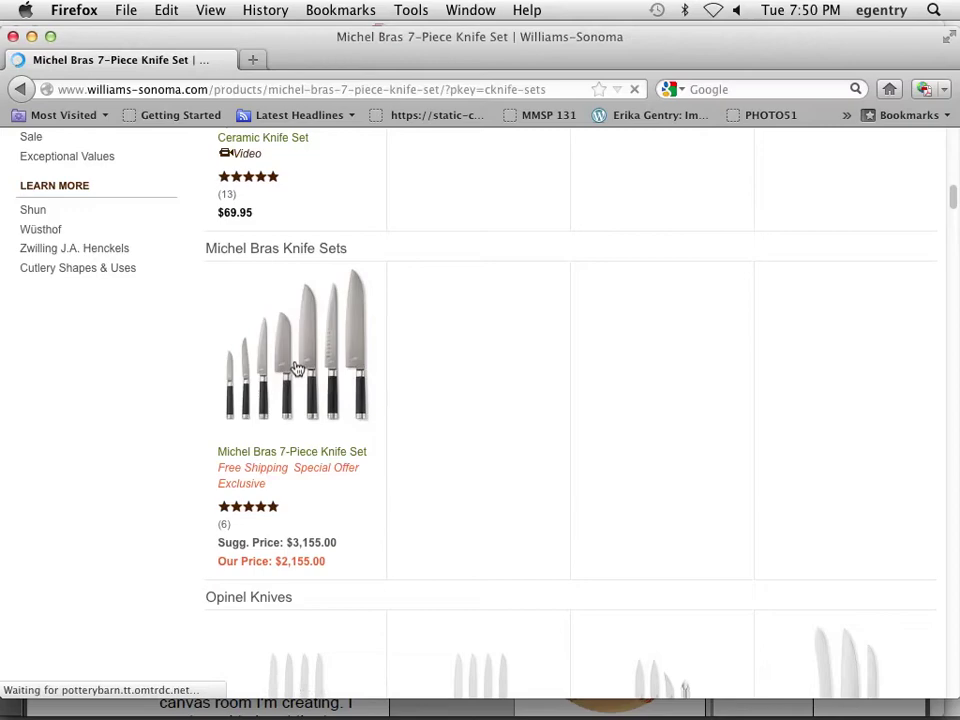
pyautogui.scroll(-15, 412, 420)
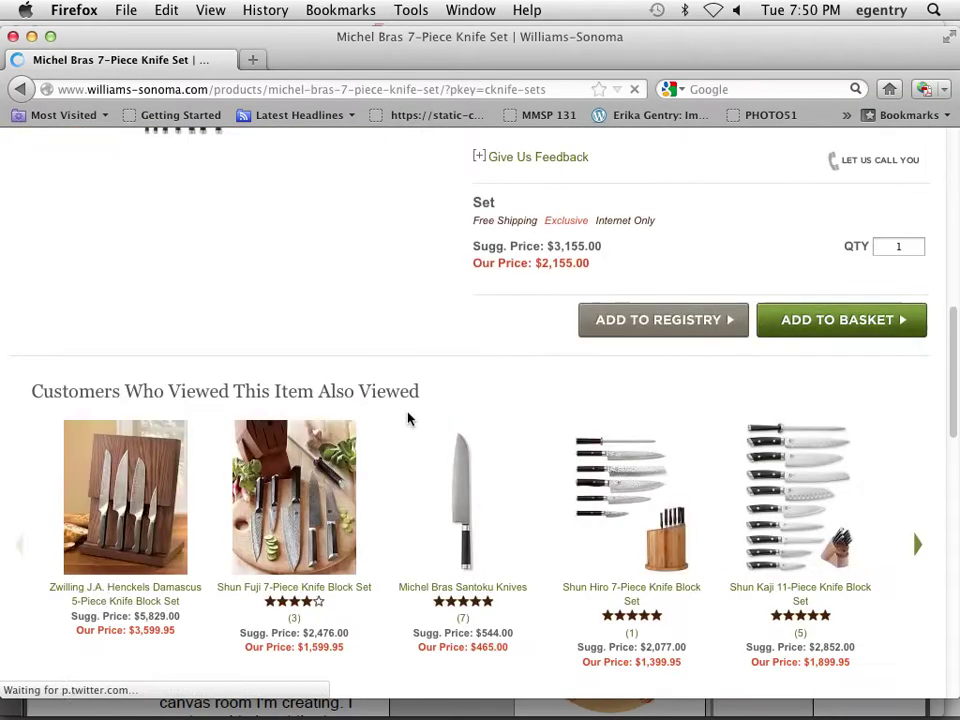
pyautogui.click(462, 493)
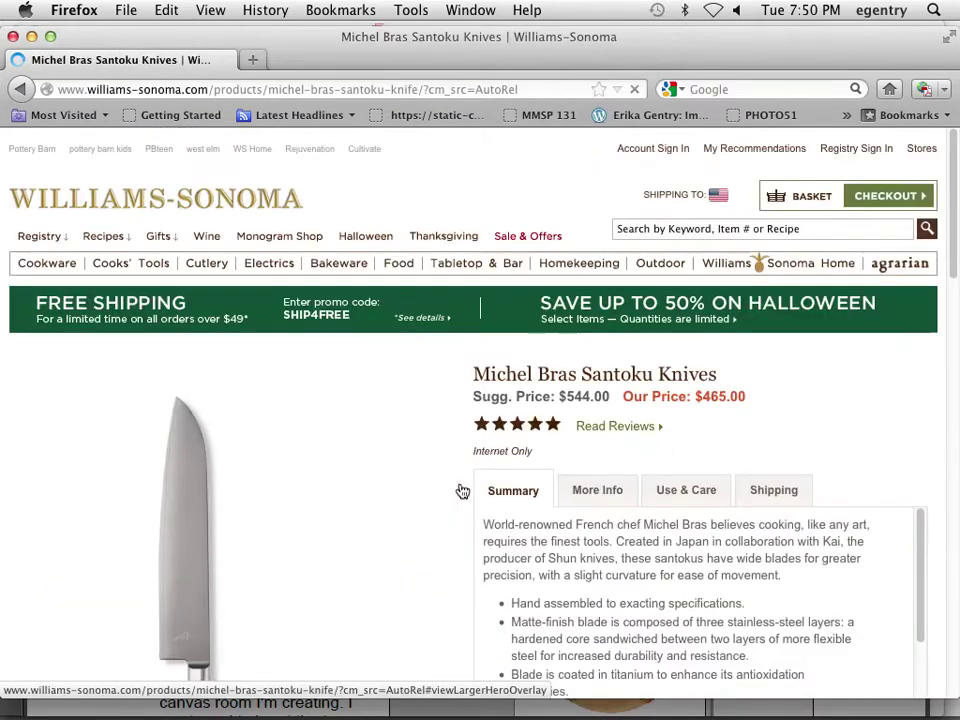
pyautogui.scroll(-3, 462, 490)
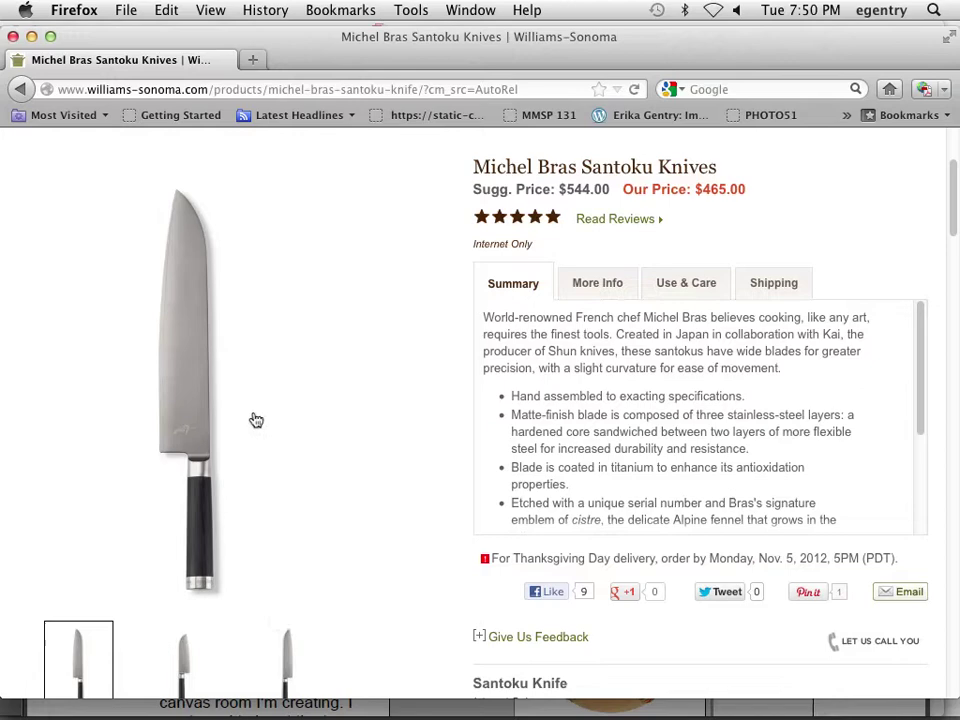
pyautogui.scroll(-3, 260, 440)
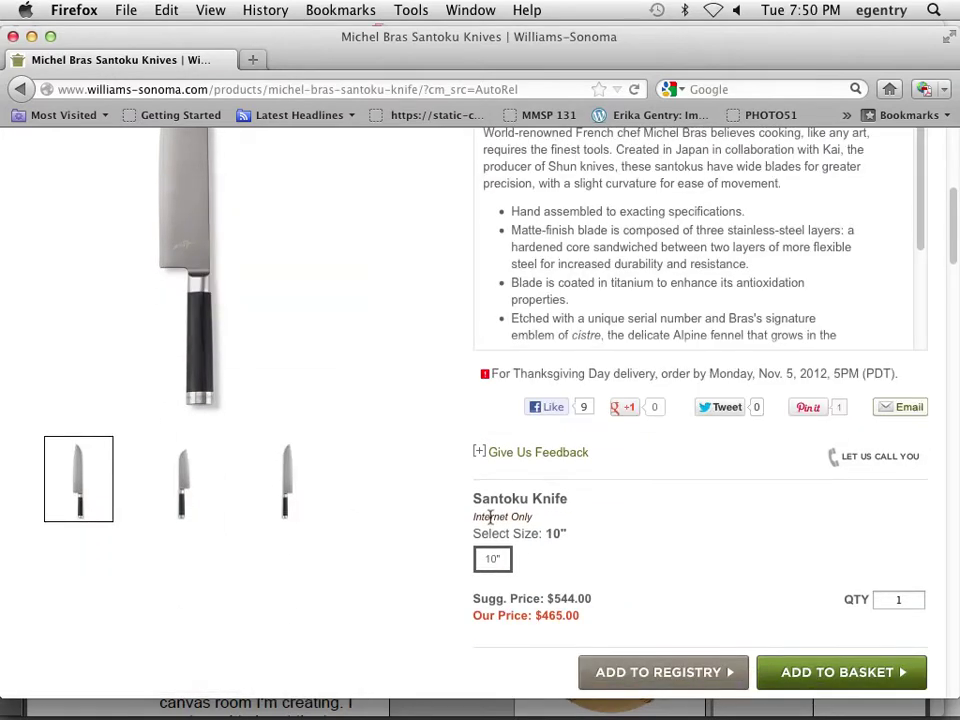
pyautogui.click(21, 90)
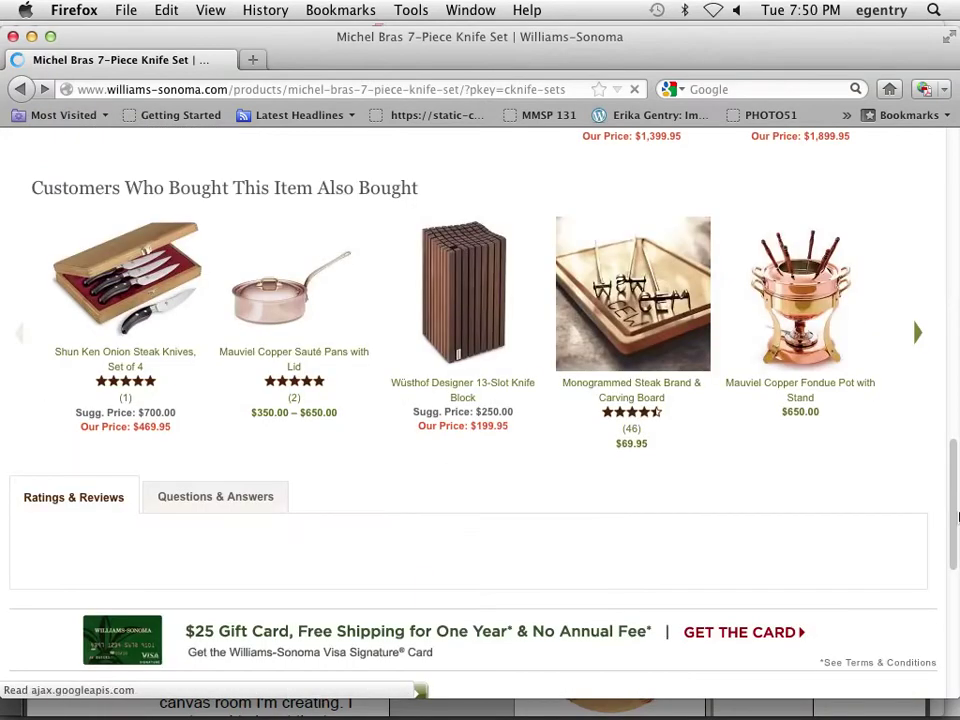
# Open the Mauviel Copper Sauté Pans with Lid page and magnify the pan image
pyautogui.click(285, 318)
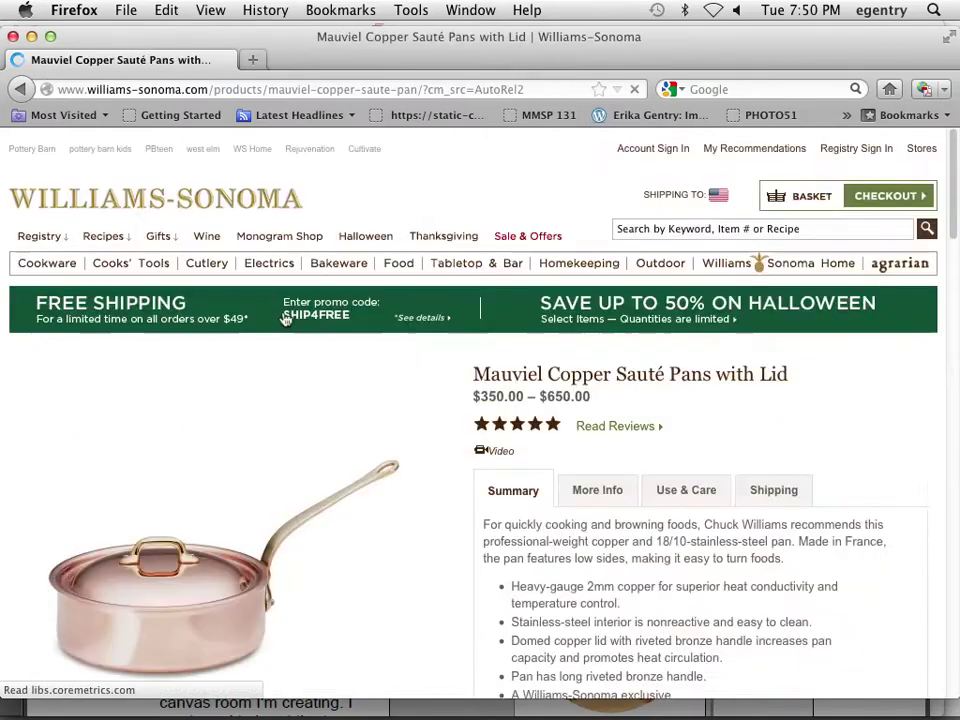
pyautogui.scroll(-2, 346, 460)
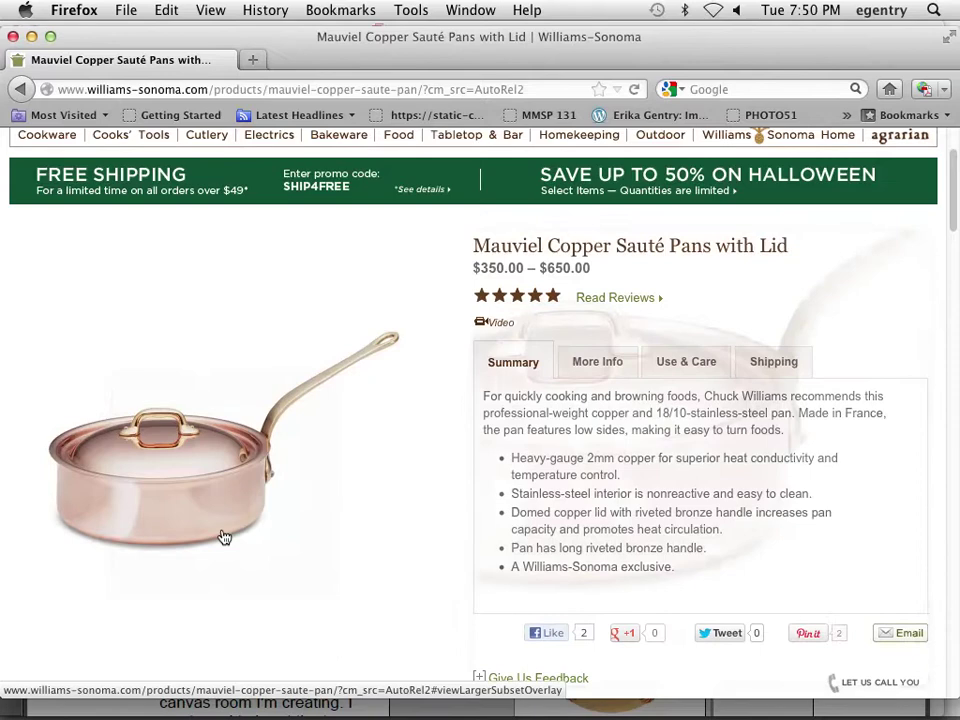
pyautogui.moveTo(214, 538)
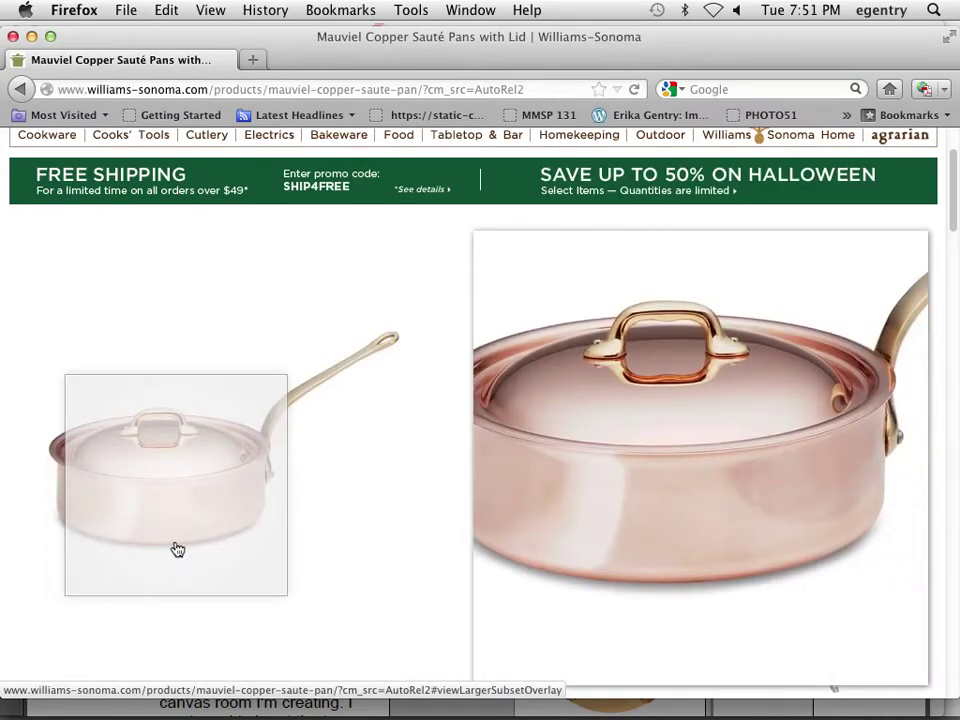
# Close Firefox, read the tutorial down to Step 3's anchor shadow, then close the PDF
pyautogui.click(13, 36)
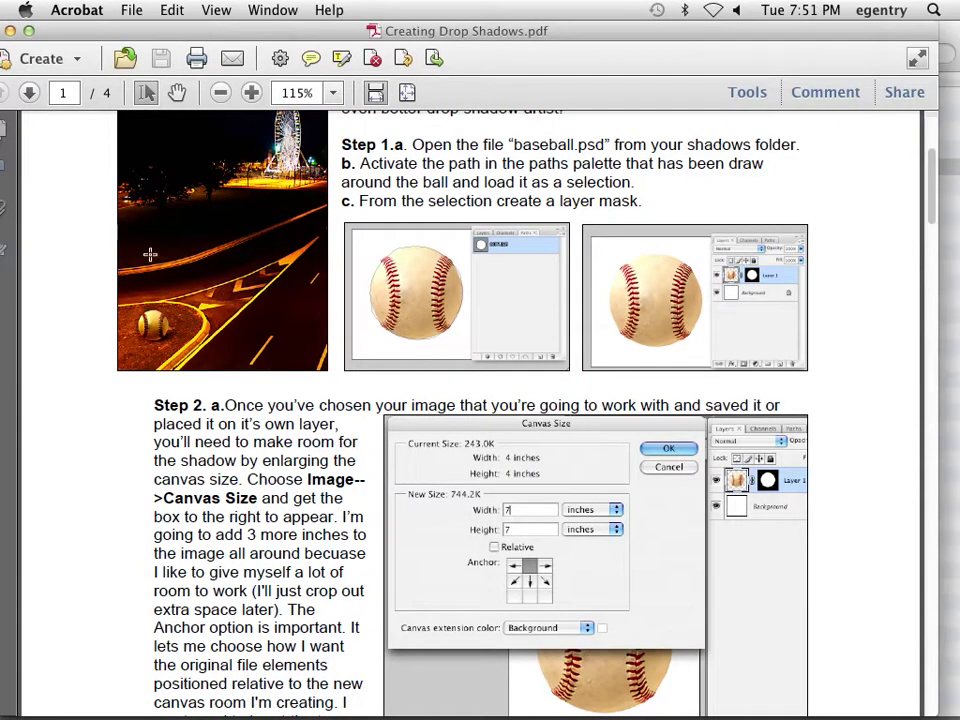
pyautogui.scroll(5, 932, 154)
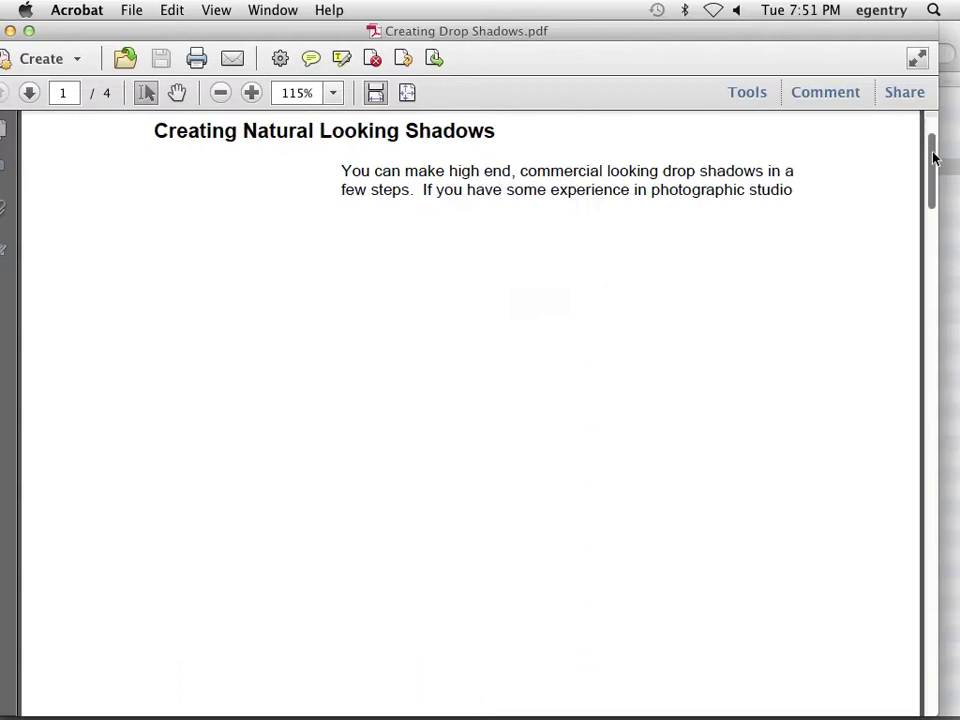
pyautogui.scroll(-1, 933, 157)
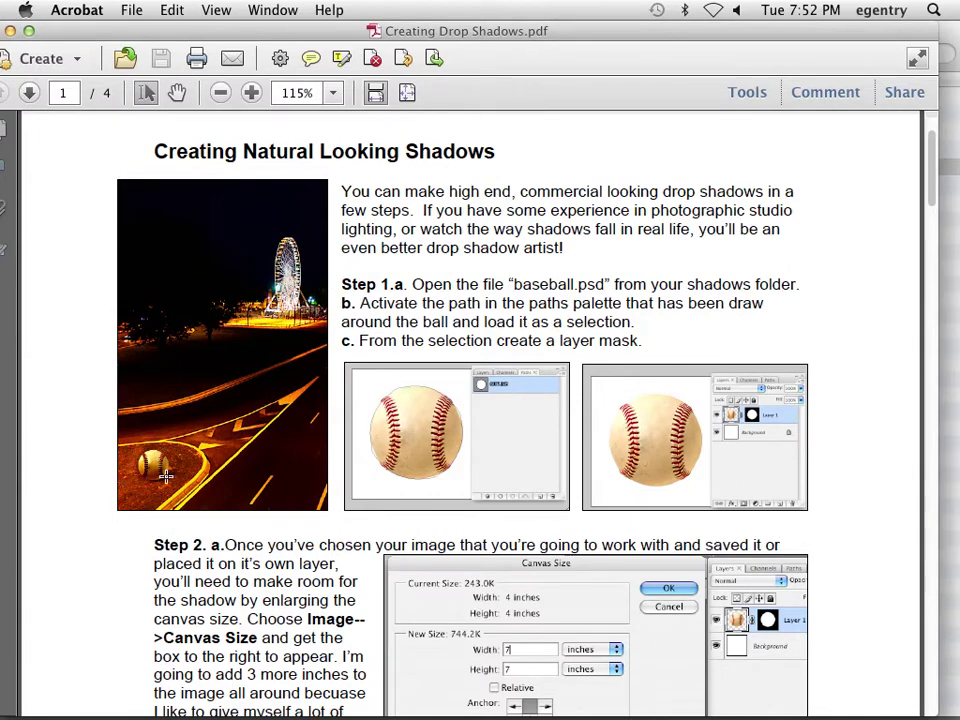
pyautogui.scroll(-2, 125, 358)
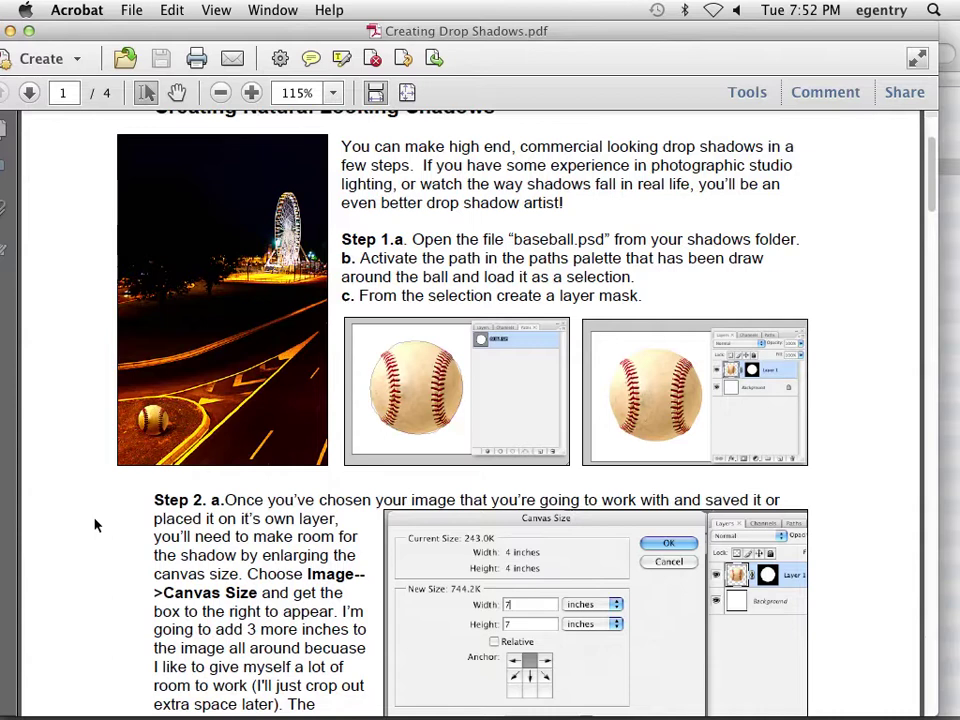
pyautogui.scroll(-1, 171, 454)
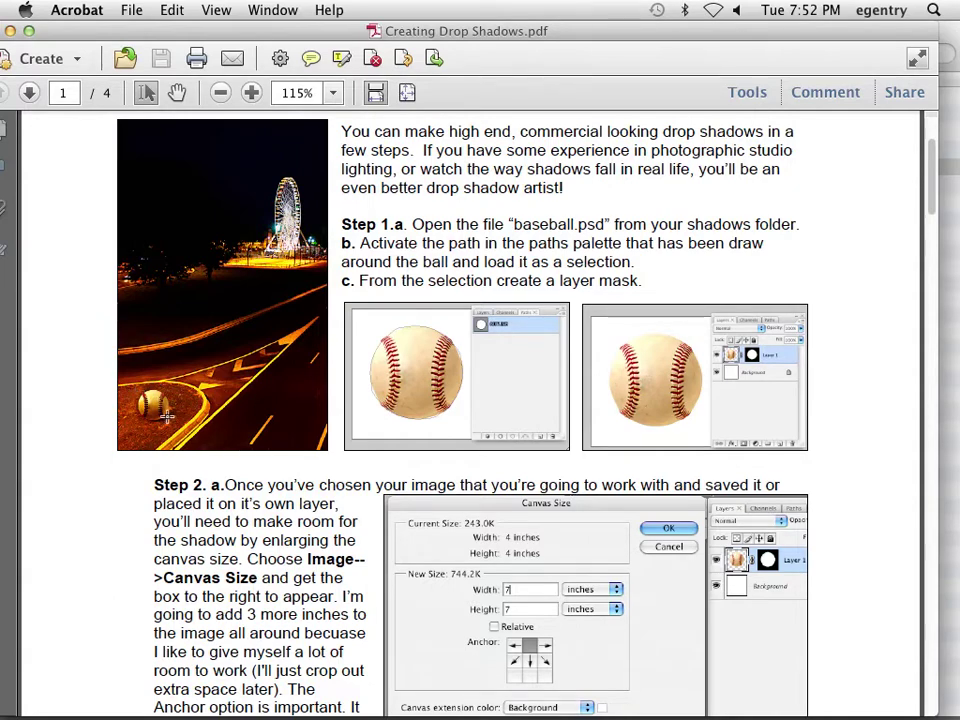
pyautogui.scroll(-10, 343, 417)
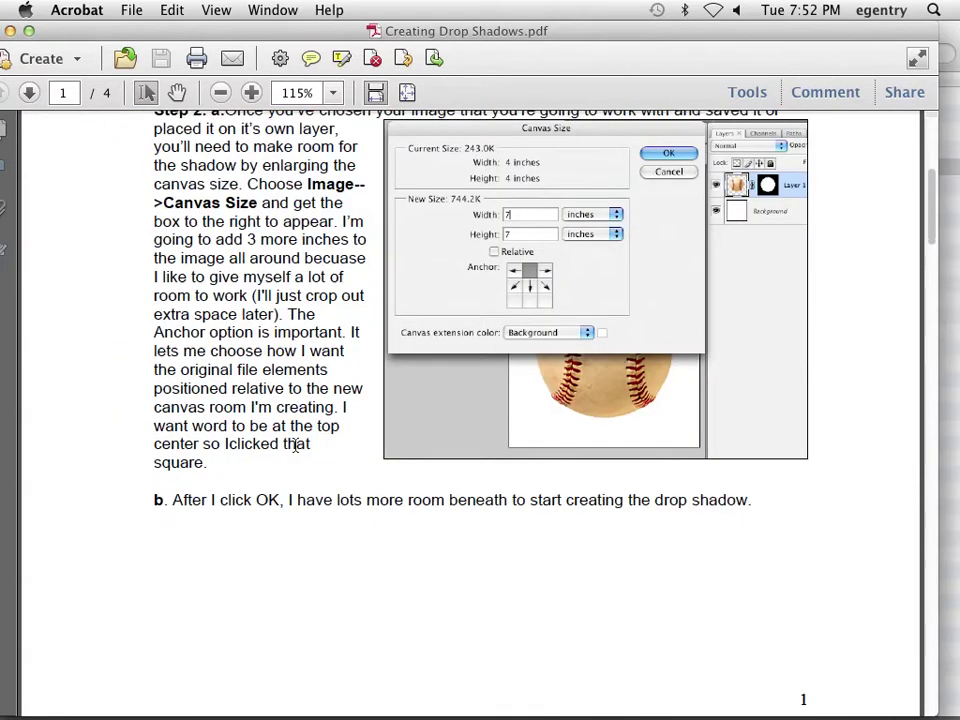
pyautogui.scroll(-8, 396, 638)
pyautogui.scroll(-8, 246, 400)
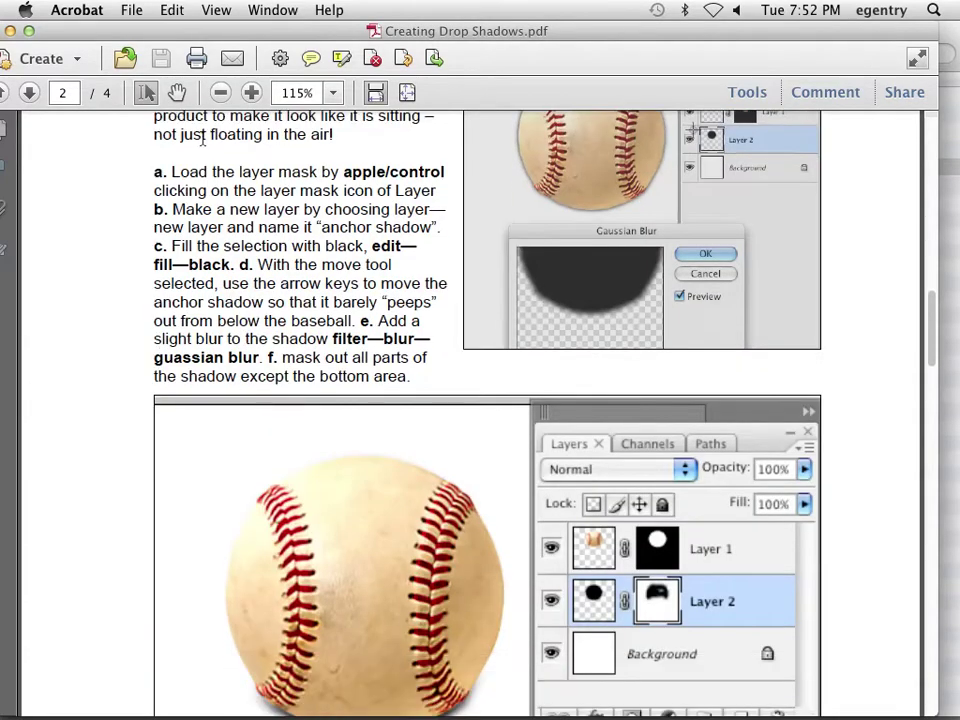
pyautogui.click(10, 30)
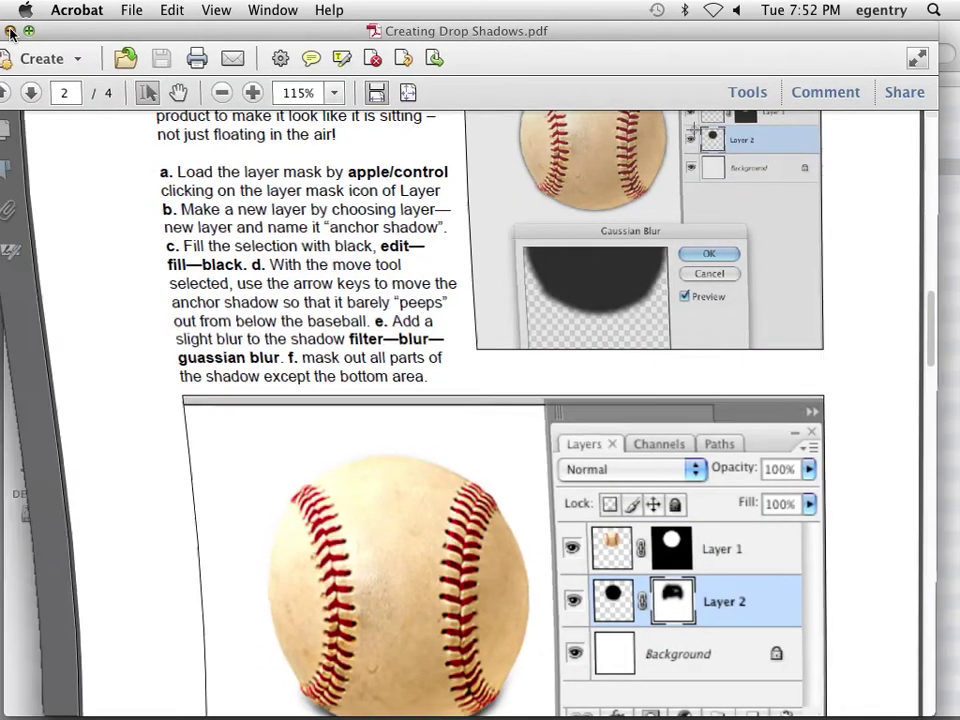
# Select Baseball.psd and arles.psd and drop them onto Photoshop in the Dock
pyautogui.click(306, 168)
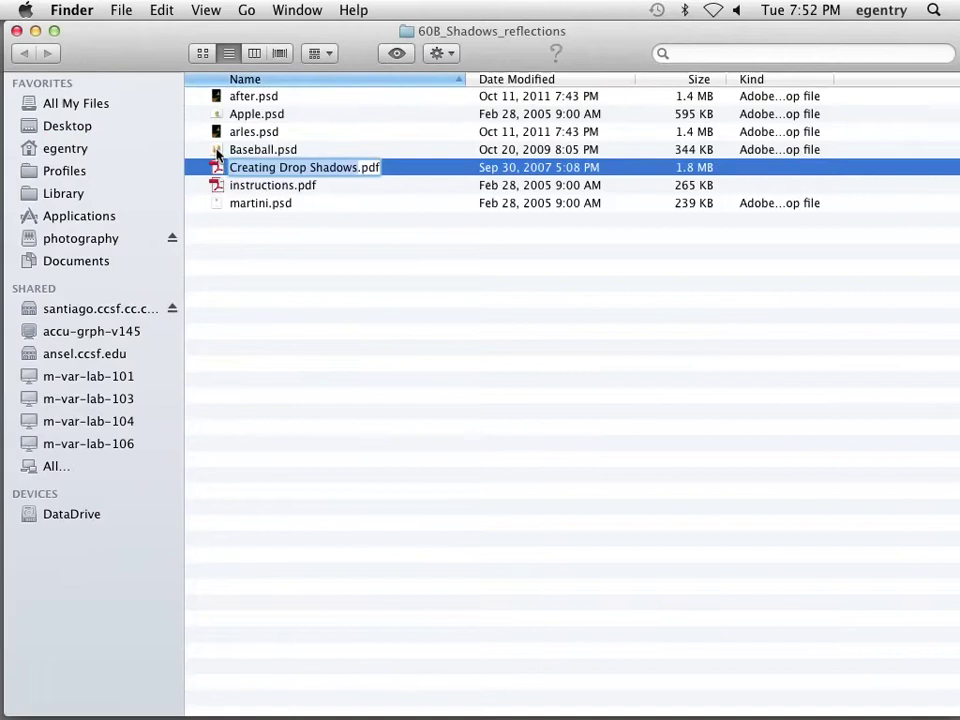
pyautogui.click(218, 151)
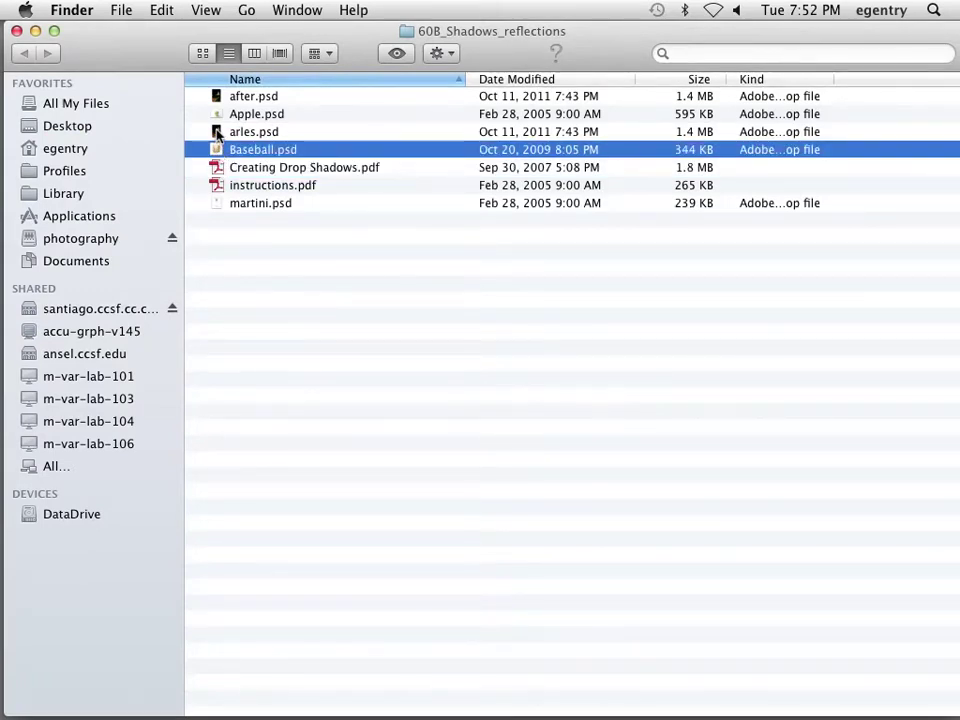
pyautogui.keyDown('shift'); pyautogui.click(218, 133); pyautogui.keyUp('shift')
pyautogui.moveTo(216, 132); pyautogui.dragTo(420, 708)
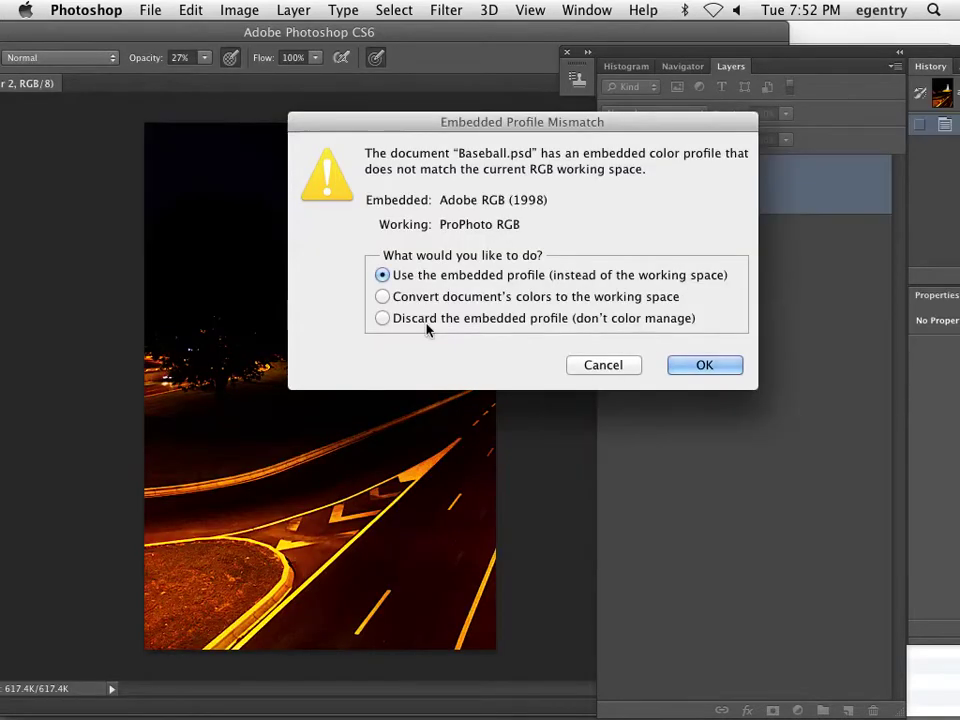
# Keep Baseball.psd's embedded profile and move the Layers panel to uncover History
pyautogui.click(692, 371)
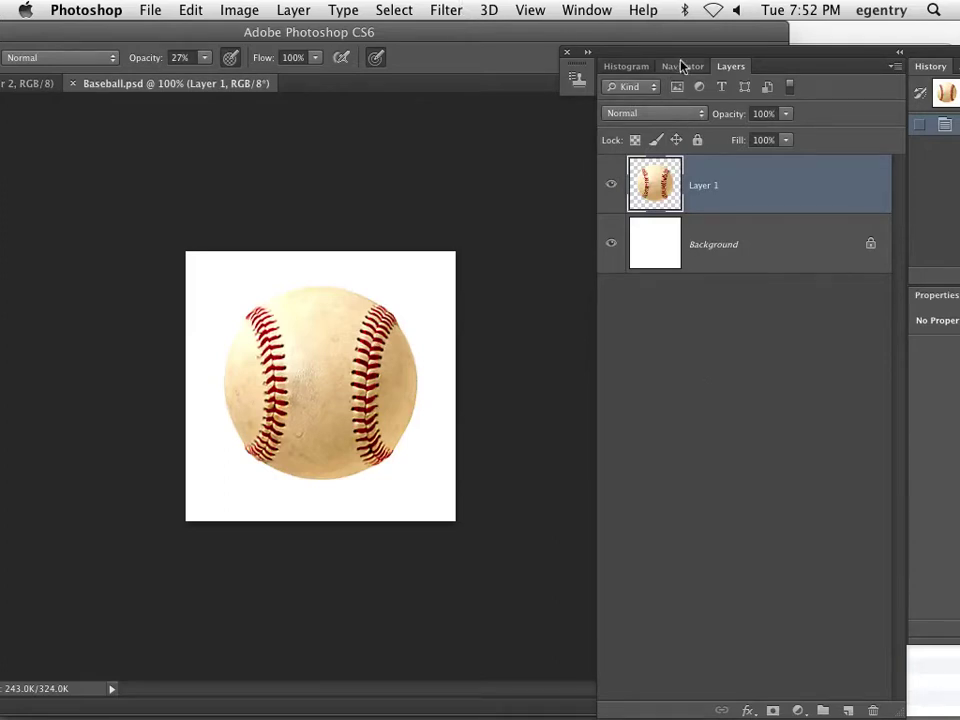
pyautogui.moveTo(688, 53); pyautogui.dragTo(602, 50)
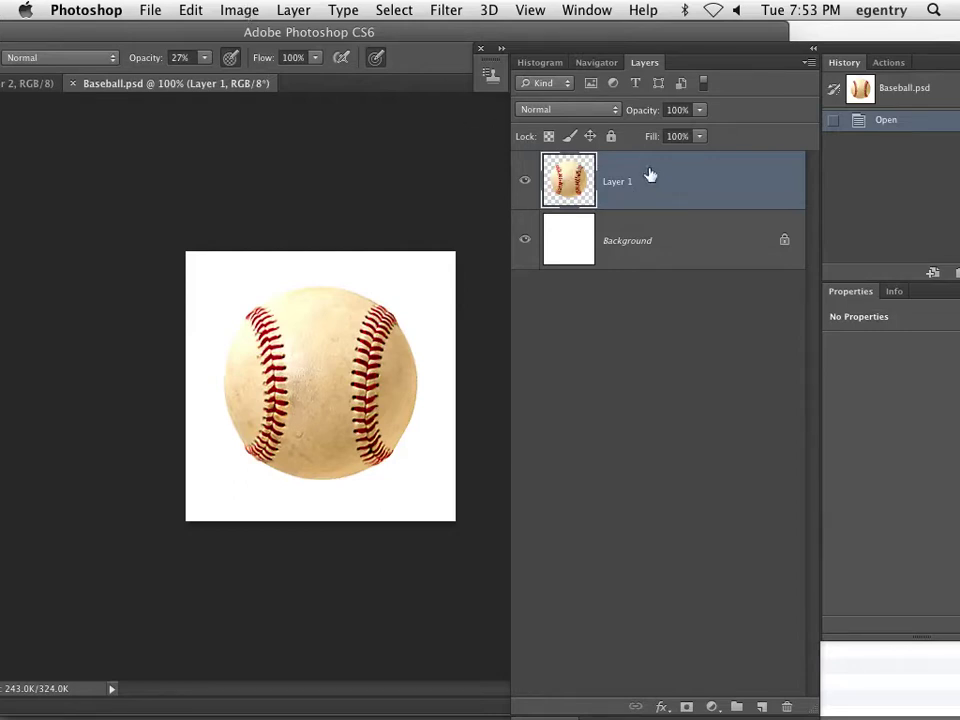
# With Background selected, set the canvas width to 8 inches anchored bottom-left
pyautogui.click(612, 262)
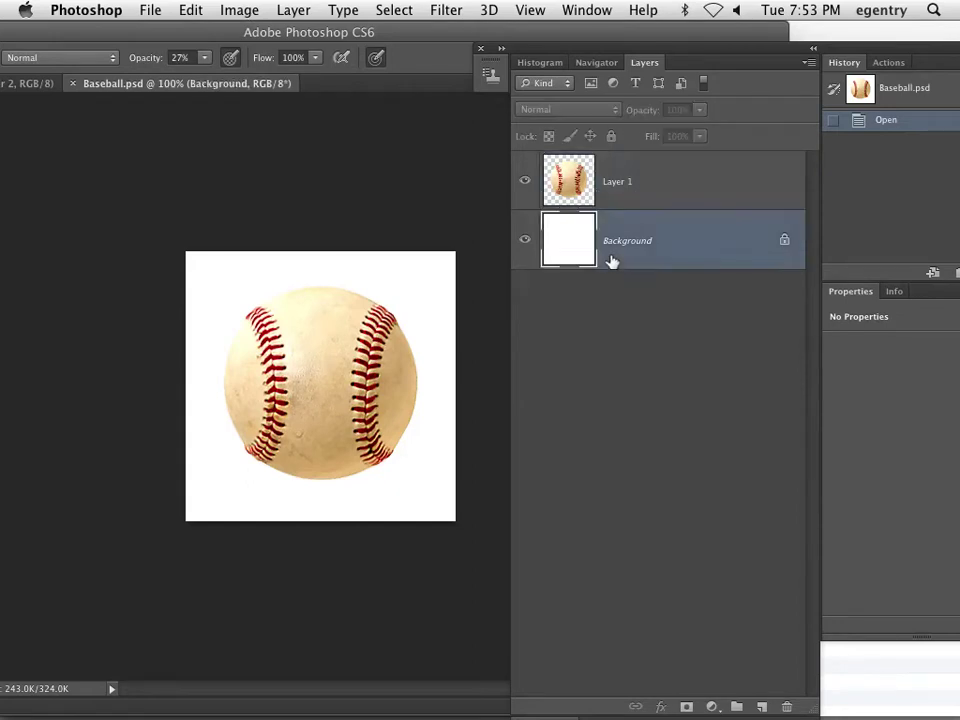
pyautogui.click(240, 10)
pyautogui.click(253, 193)
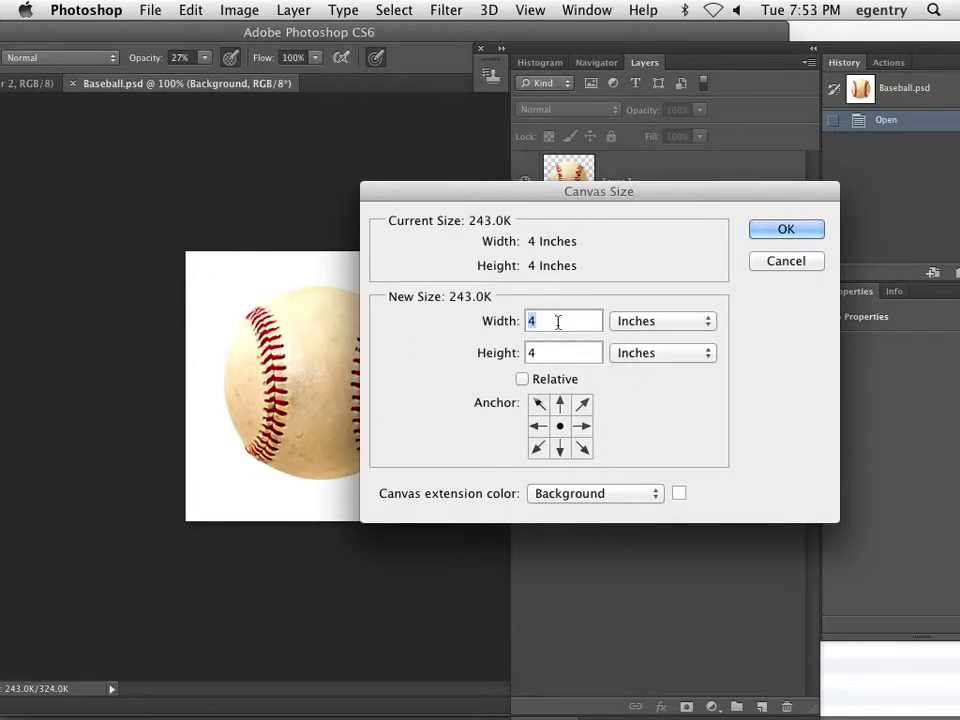
pyautogui.press('Tab')
pyautogui.doubleClick(545, 320)
pyautogui.write('8')
pyautogui.click(538, 448)
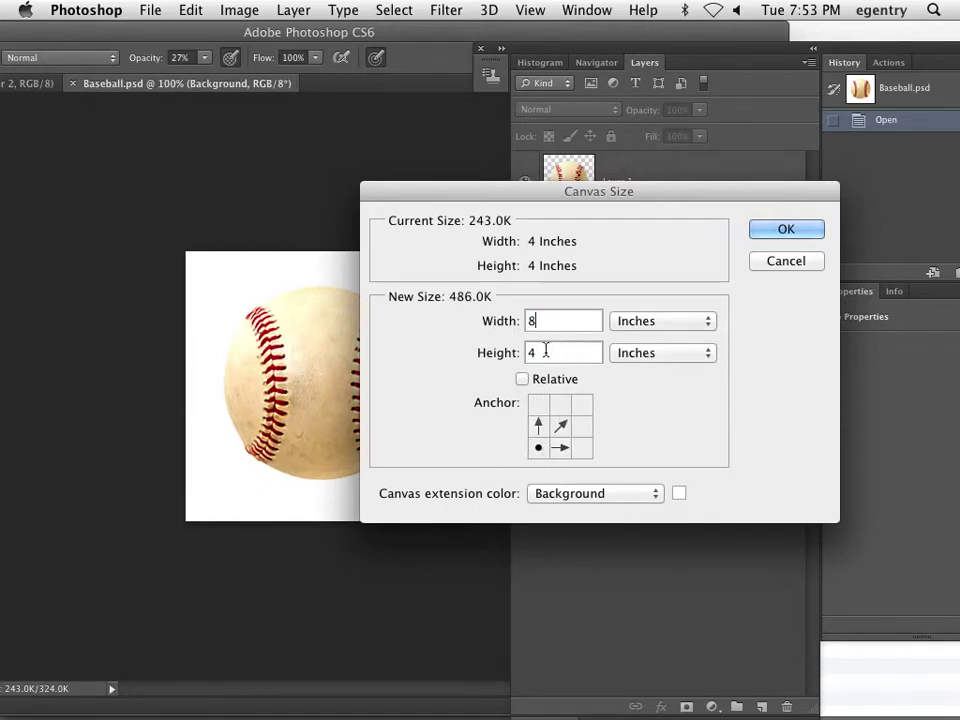
pyautogui.click(795, 232)
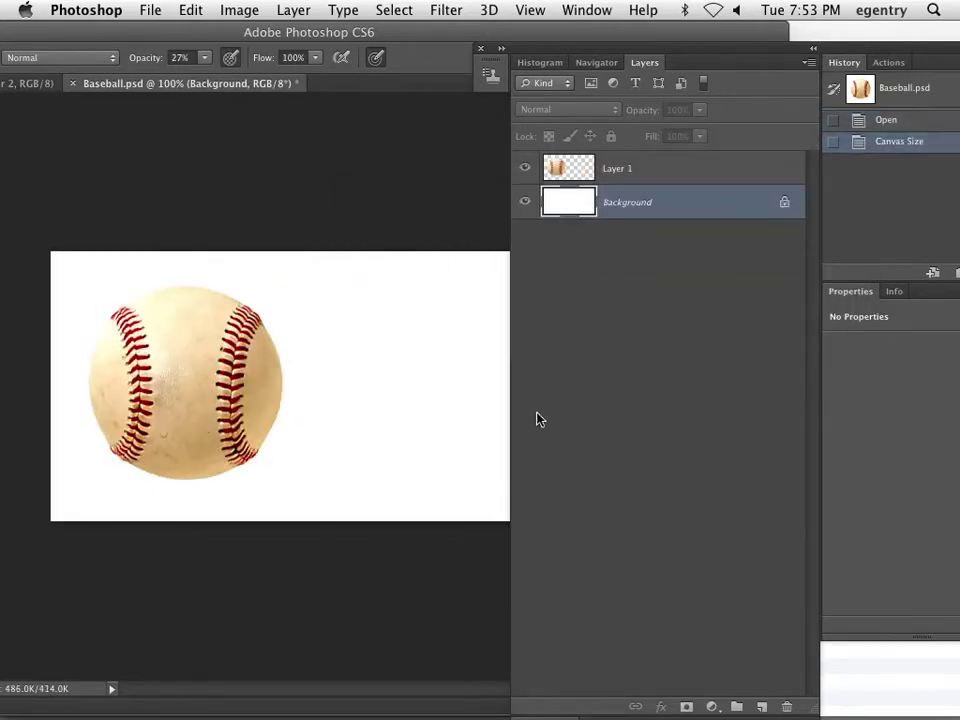
pyautogui.moveTo(558, 58); pyautogui.dragTo(491, 50)
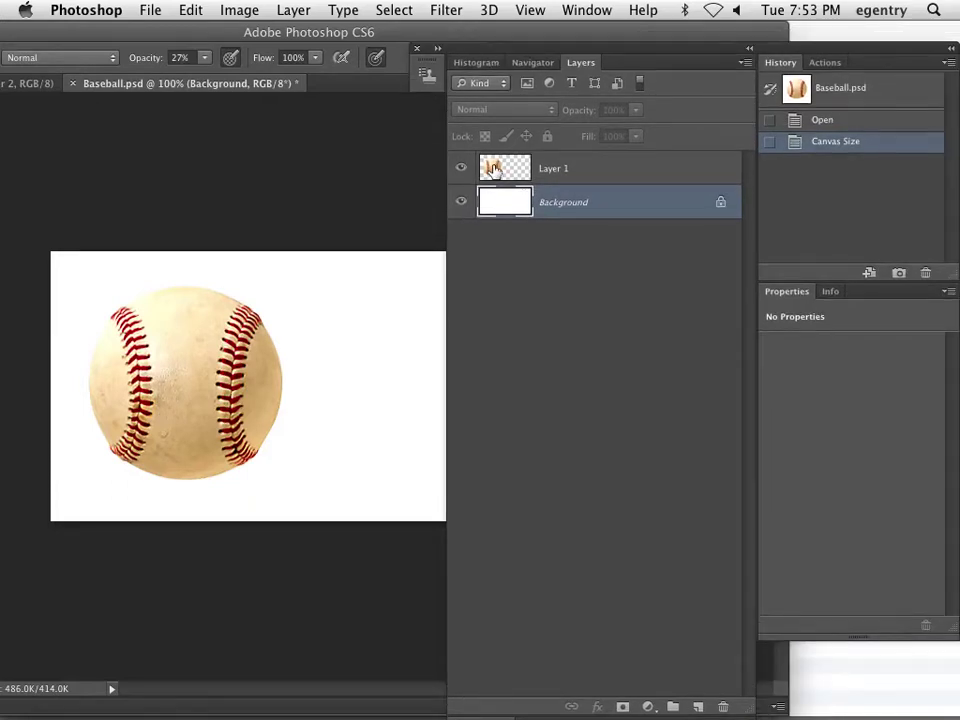
# Show the Paths panel, load the OUTLINE path as a selection, then deselect
pyautogui.click(587, 10)
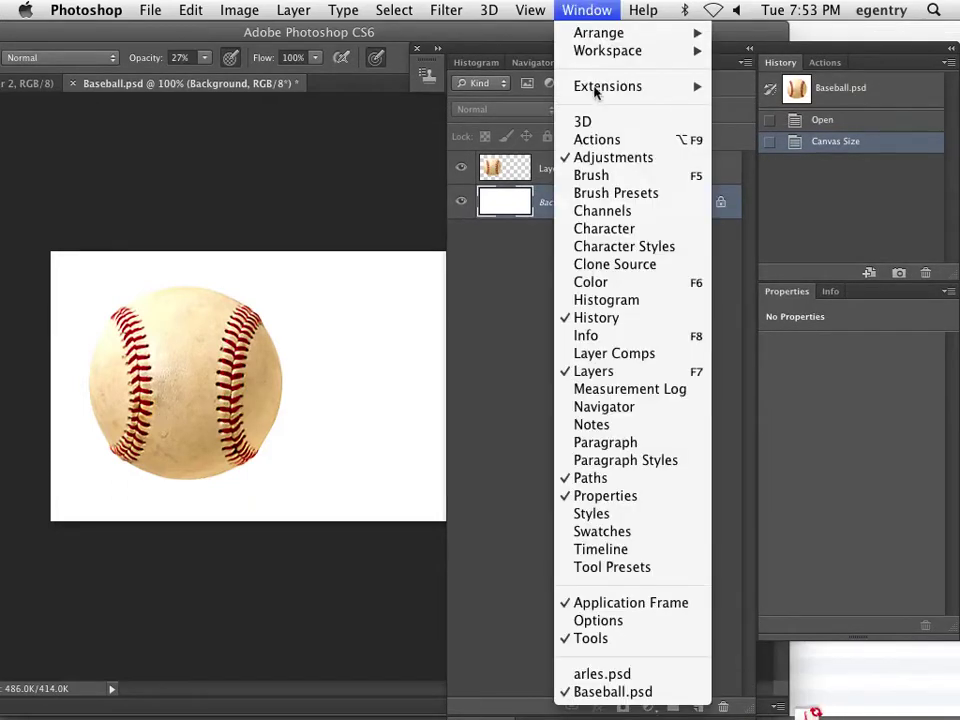
pyautogui.click(629, 478)
pyautogui.click(587, 10)
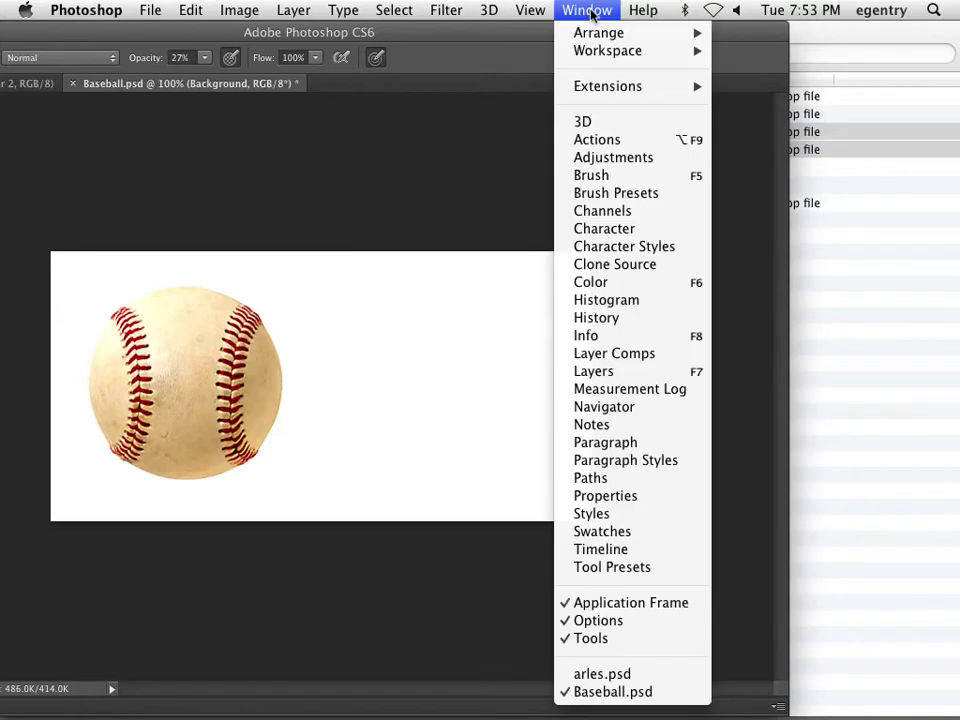
pyautogui.click(591, 479)
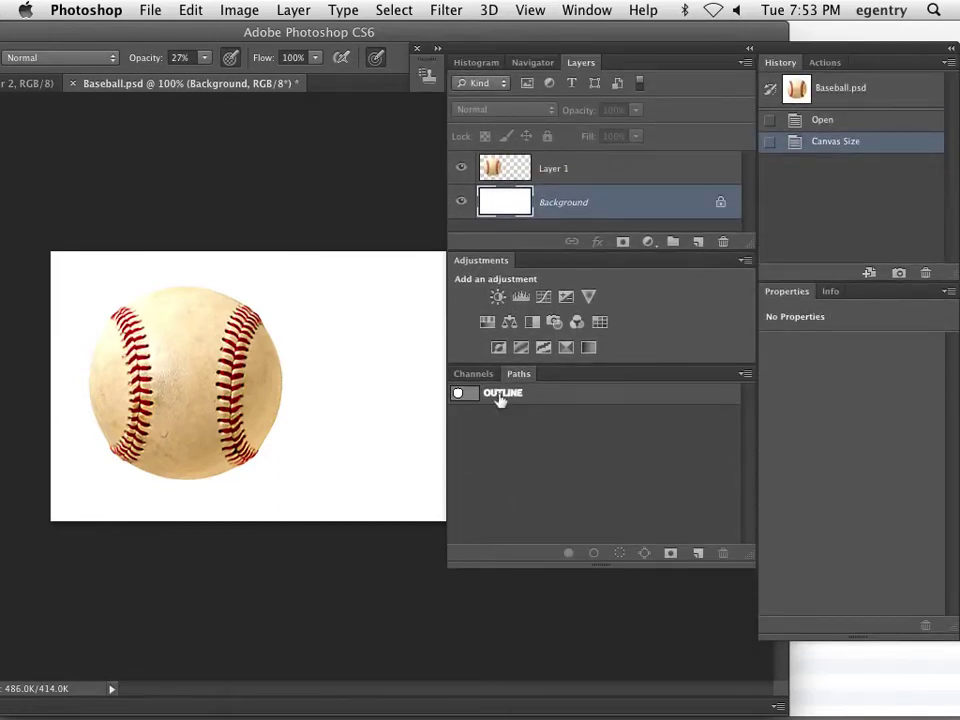
pyautogui.click(464, 397)
pyautogui.click(619, 553)
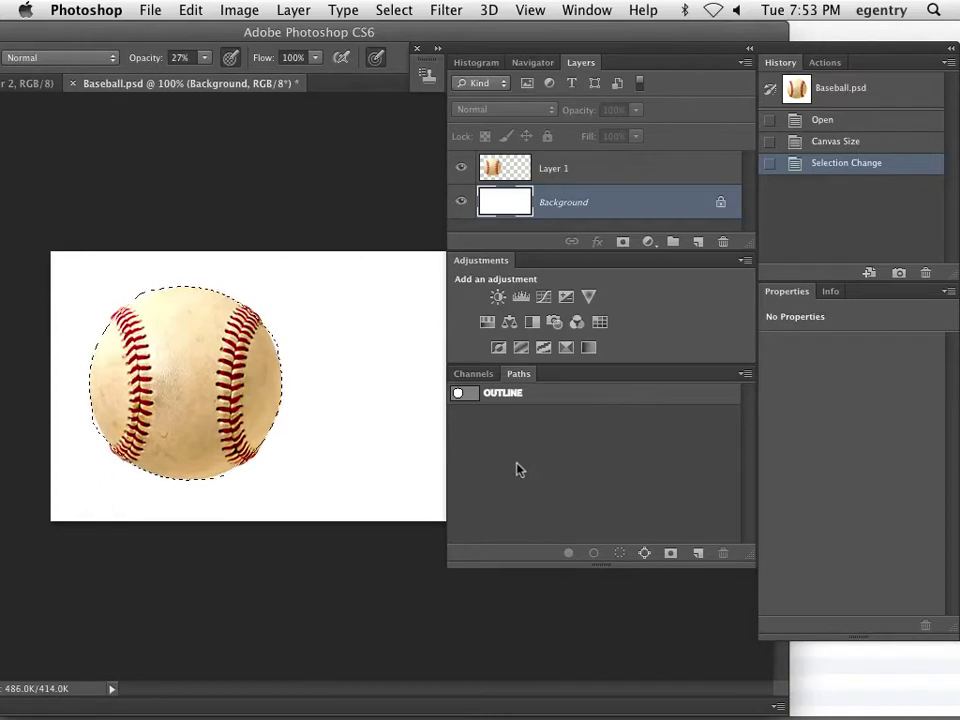
pyautogui.press('super+d')
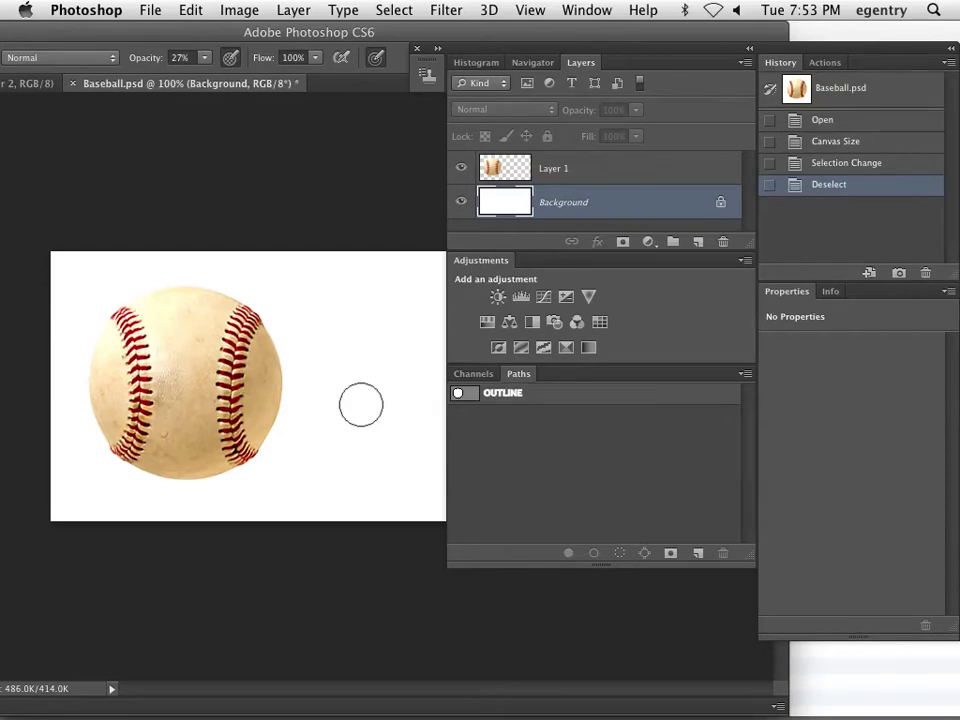
# Load Layer 1's ball shape as a selection and add a layer mask from it
pyautogui.click(491, 168)
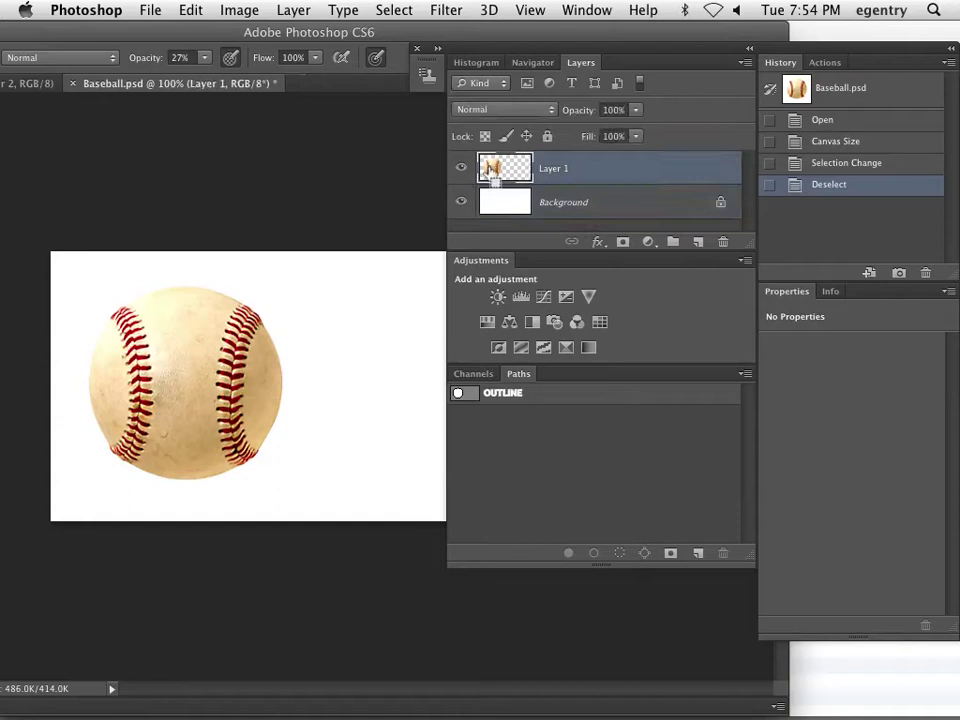
pyautogui.doubleClick(491, 168)
pyautogui.click(707, 146)
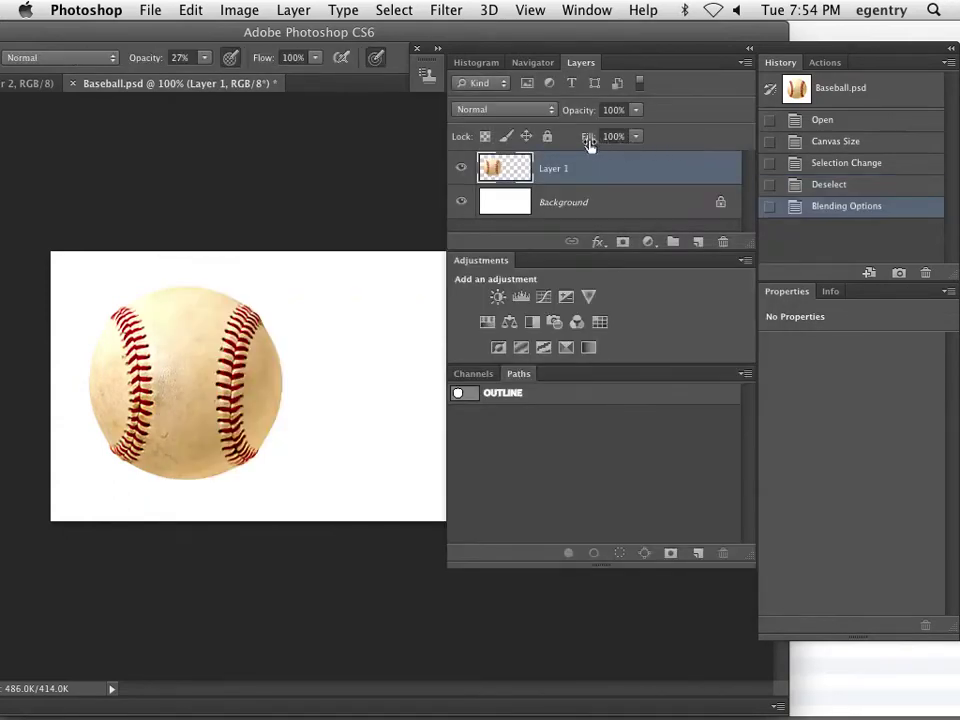
pyautogui.keyDown('super'); pyautogui.click(495, 176); pyautogui.keyUp('super')
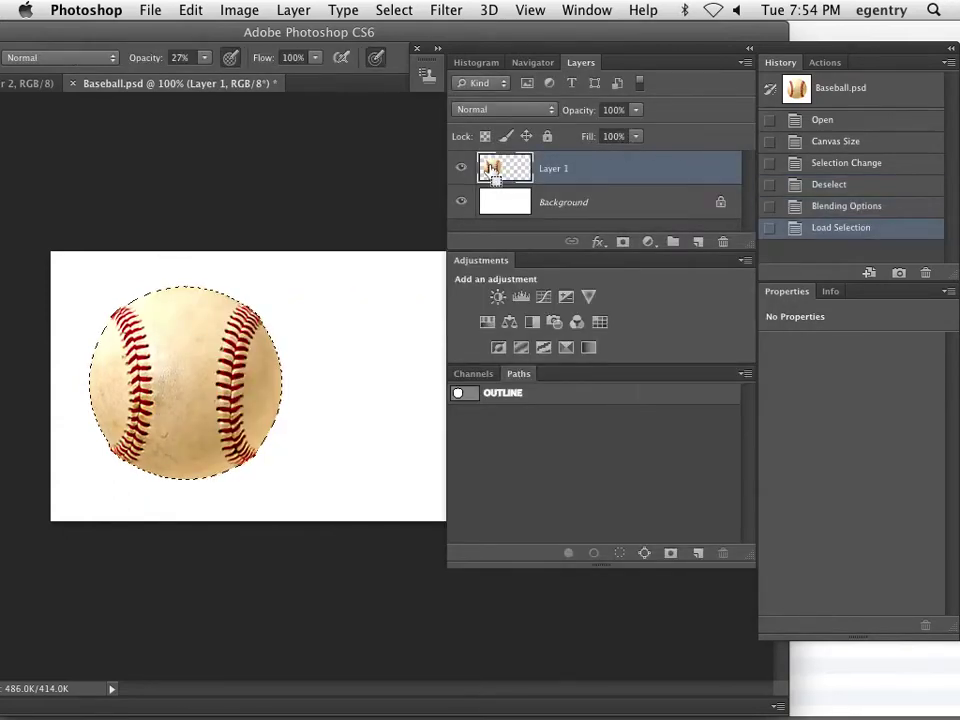
pyautogui.click(621, 243)
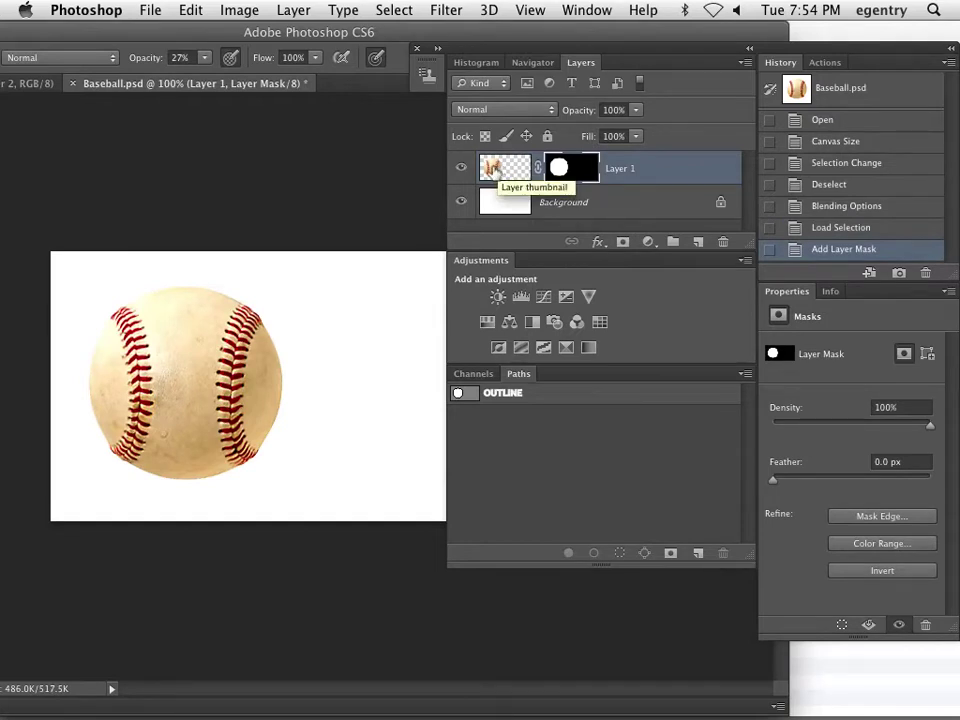
# Load the baseball selection from Layer 1's thumbnail and mask
pyautogui.keyDown('super'); pyautogui.click(493, 170); pyautogui.keyUp('super')
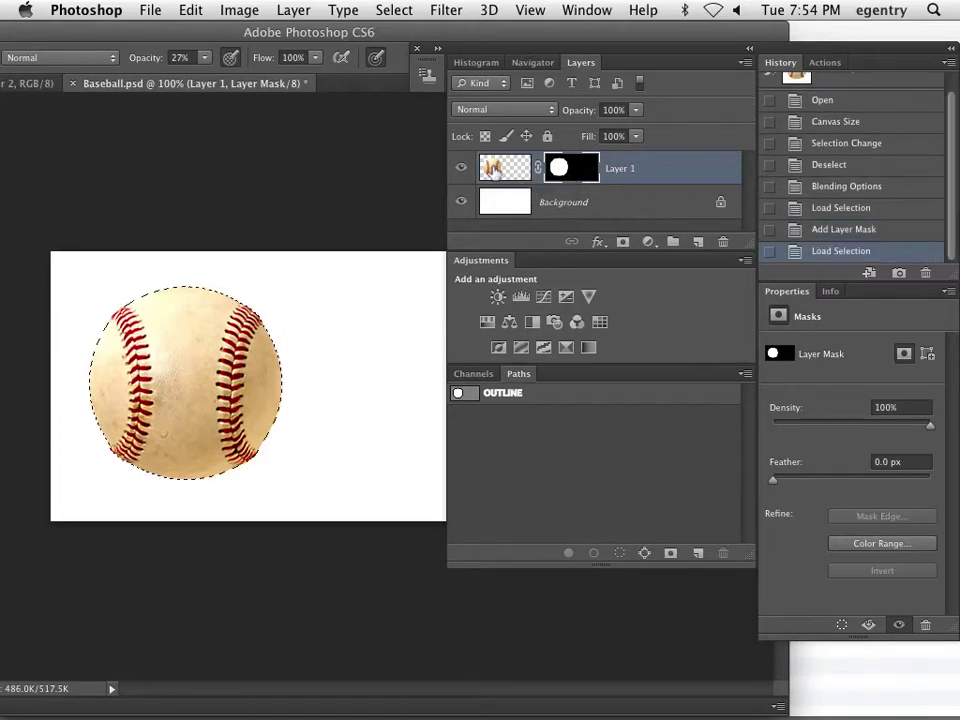
pyautogui.keyDown('super'); pyautogui.click(560, 170); pyautogui.keyUp('super')
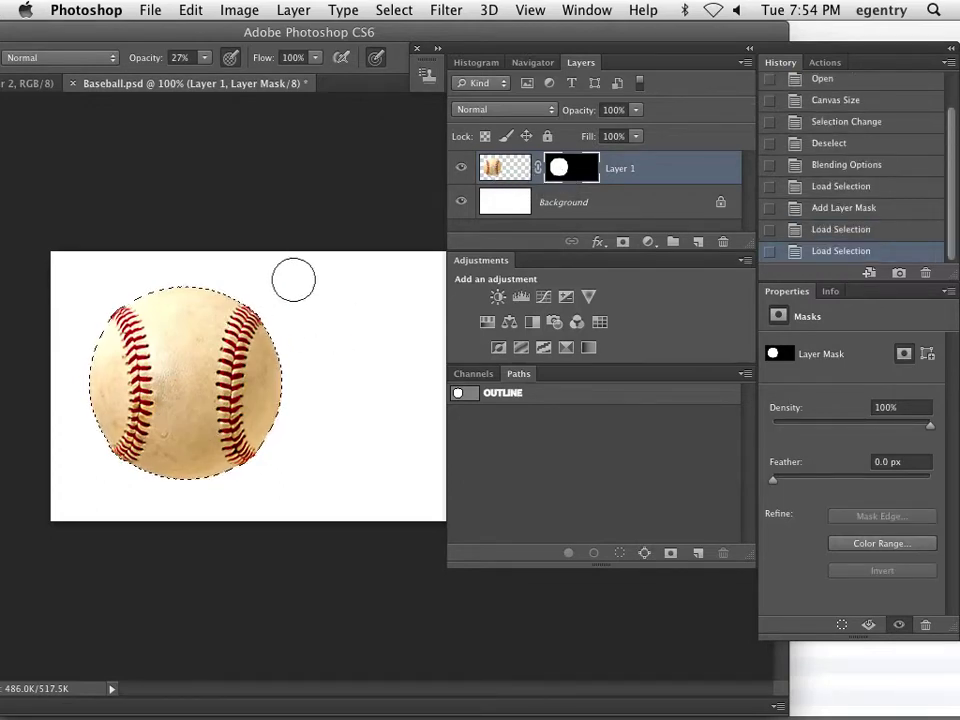
pyautogui.press('Tab')
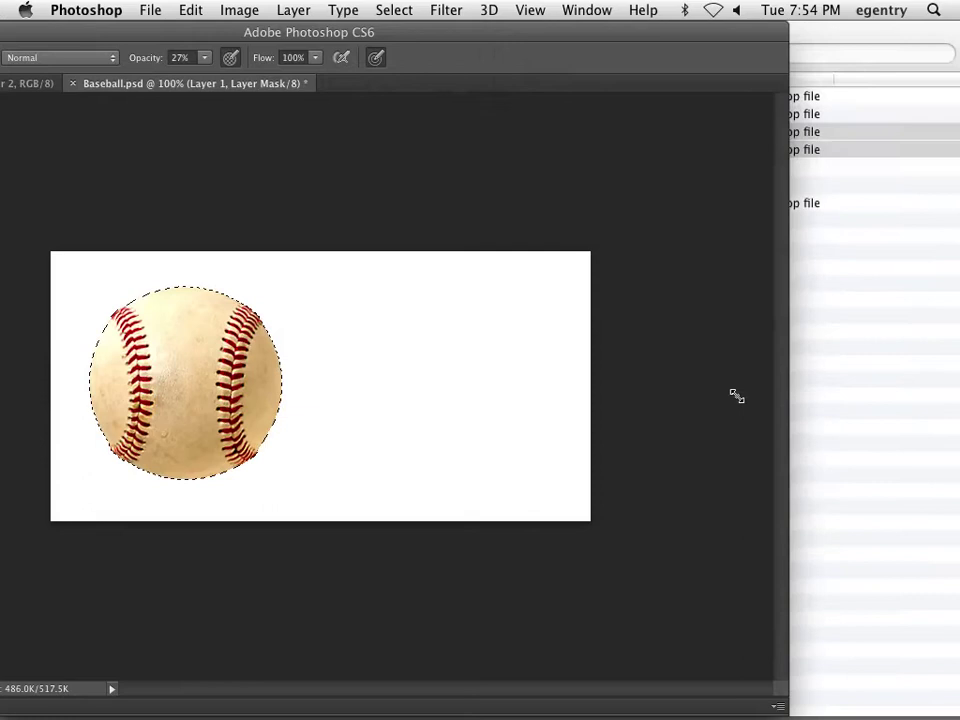
pyautogui.press('Tab')
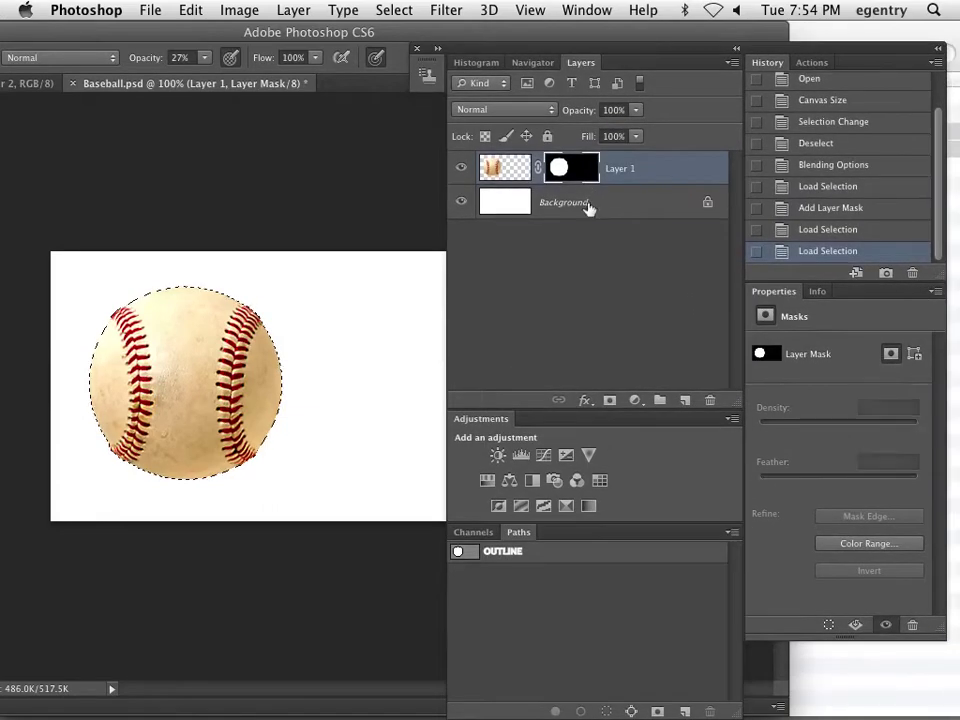
# Add a new layer above Background and name it 'anchor shadow'
pyautogui.click(589, 212)
pyautogui.click(687, 401)
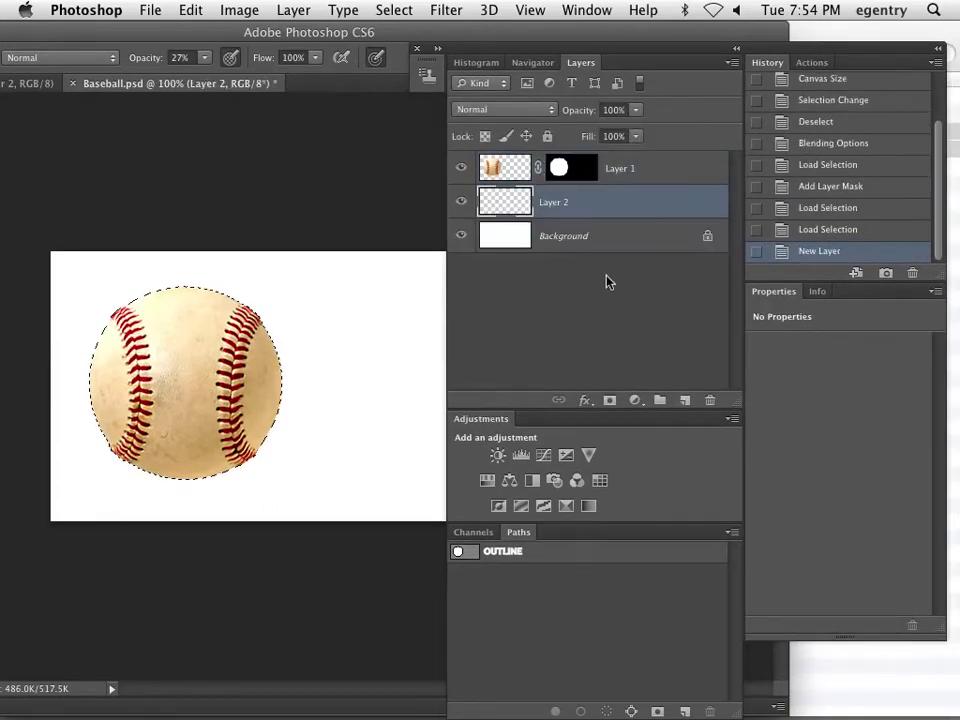
pyautogui.doubleClick(556, 203)
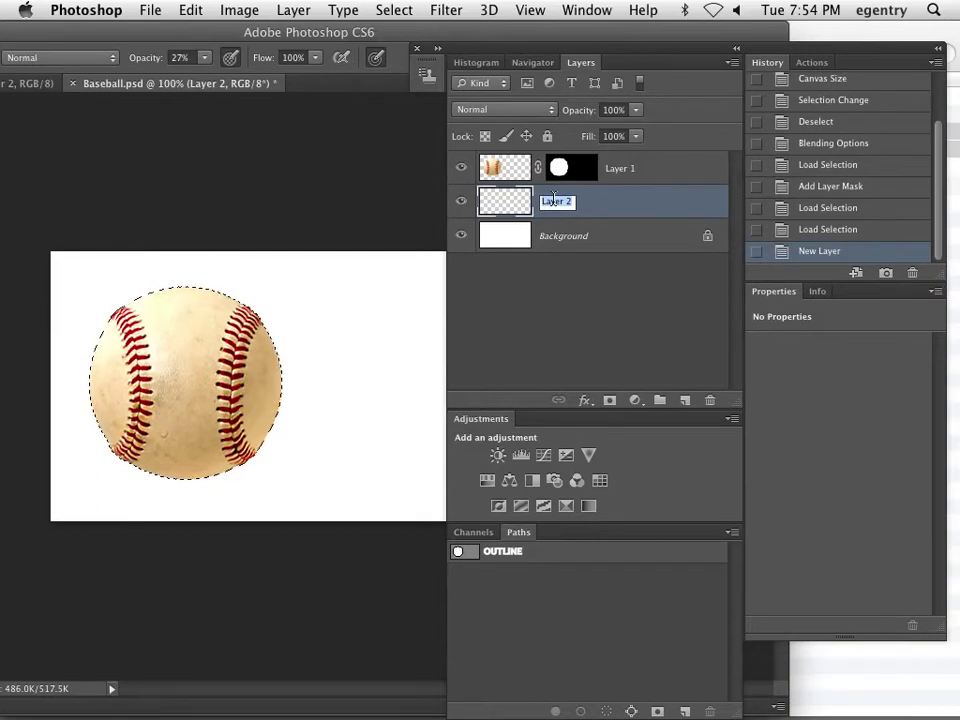
pyautogui.write('anchor shado')
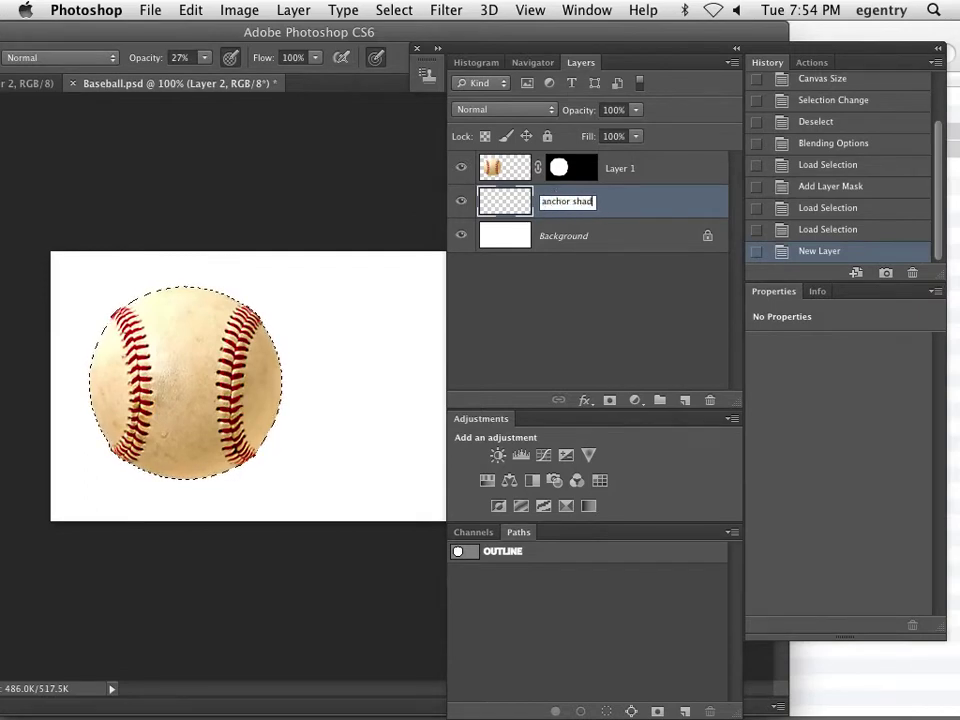
pyautogui.write('w')
pyautogui.press('Return')
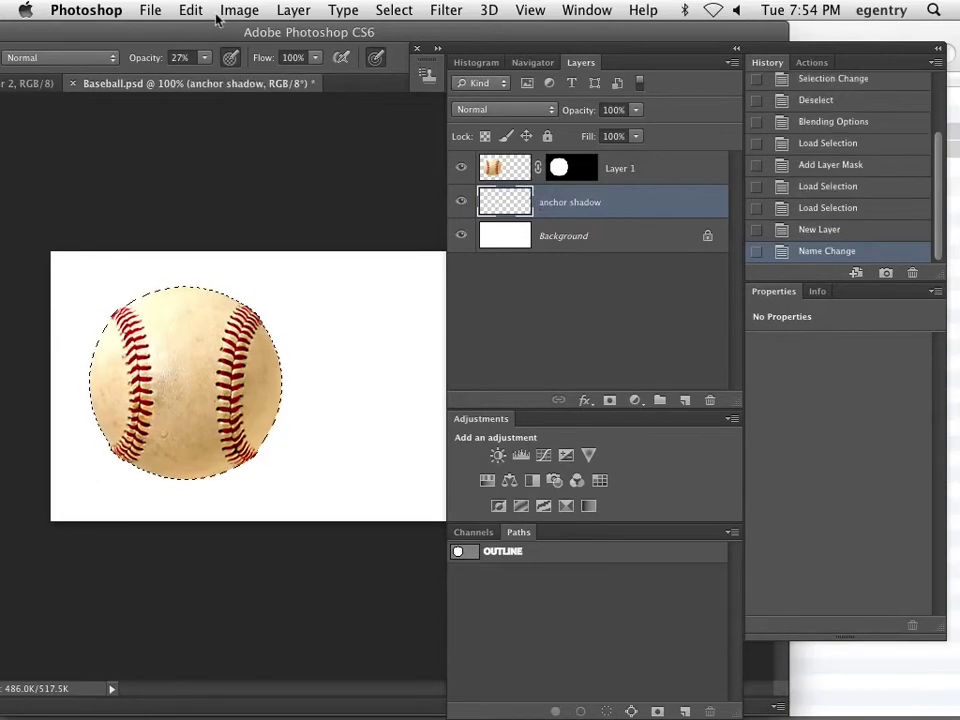
# Fill the ball selection on the anchor shadow layer with black, deselect, and nudge it slightly down
pyautogui.click(190, 12)
pyautogui.click(165, 315)
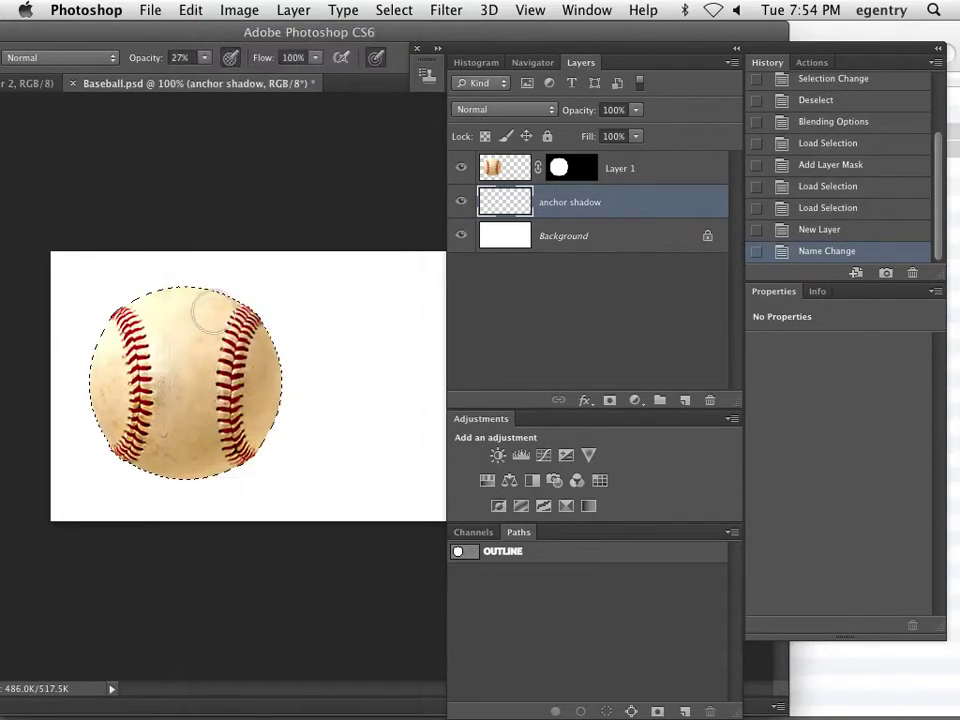
pyautogui.click(240, 196)
pyautogui.click(240, 177)
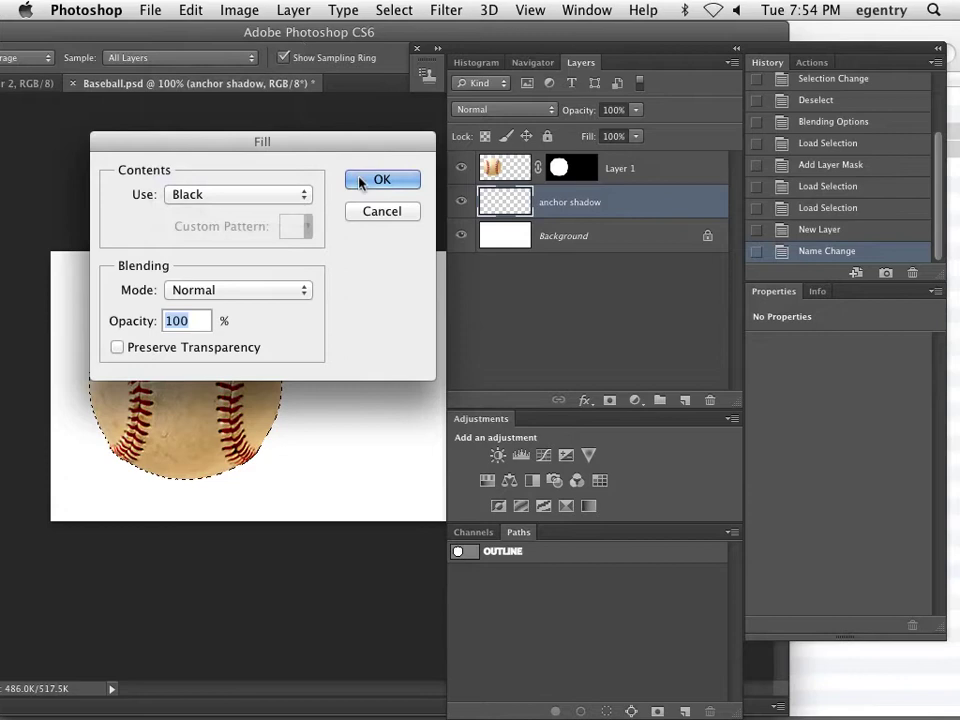
pyautogui.click(382, 179)
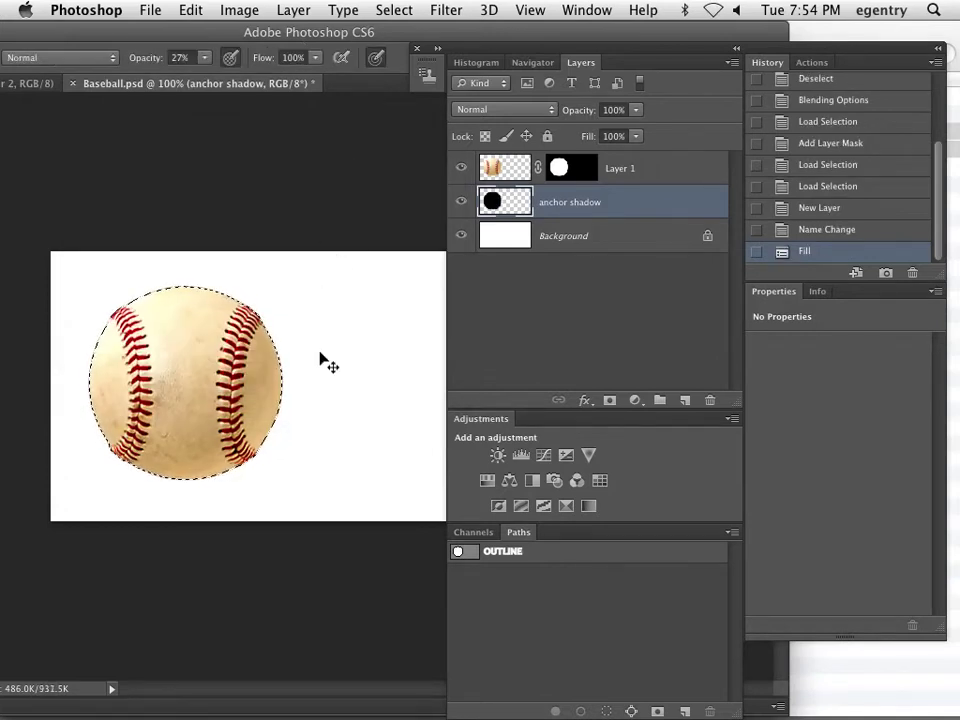
pyautogui.press('super+d')
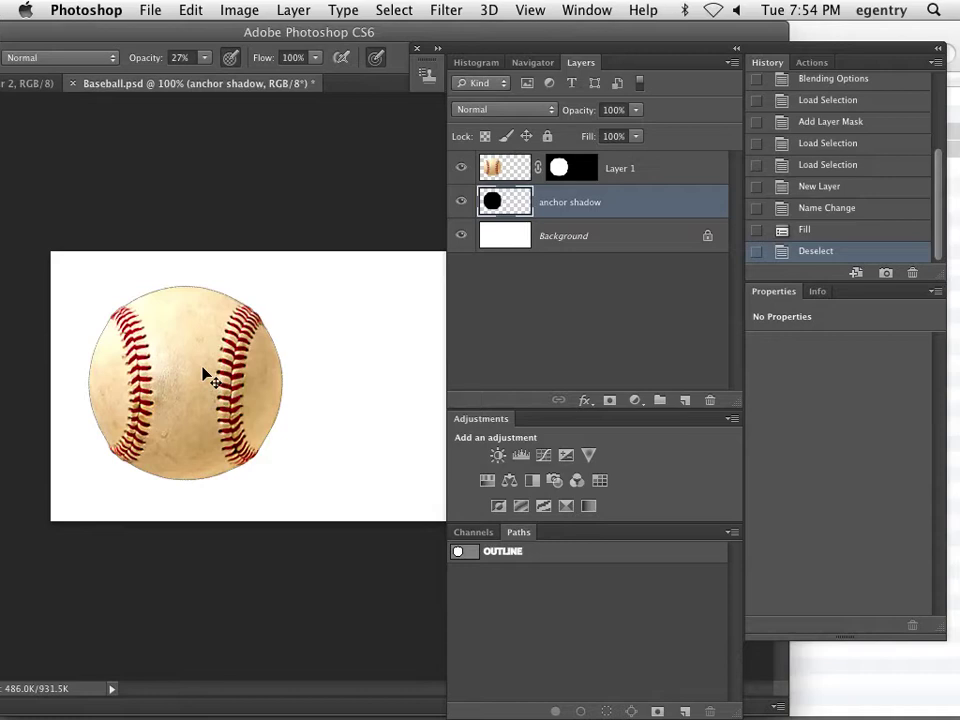
pyautogui.press('Down')
pyautogui.press('Down')
pyautogui.press('Down')
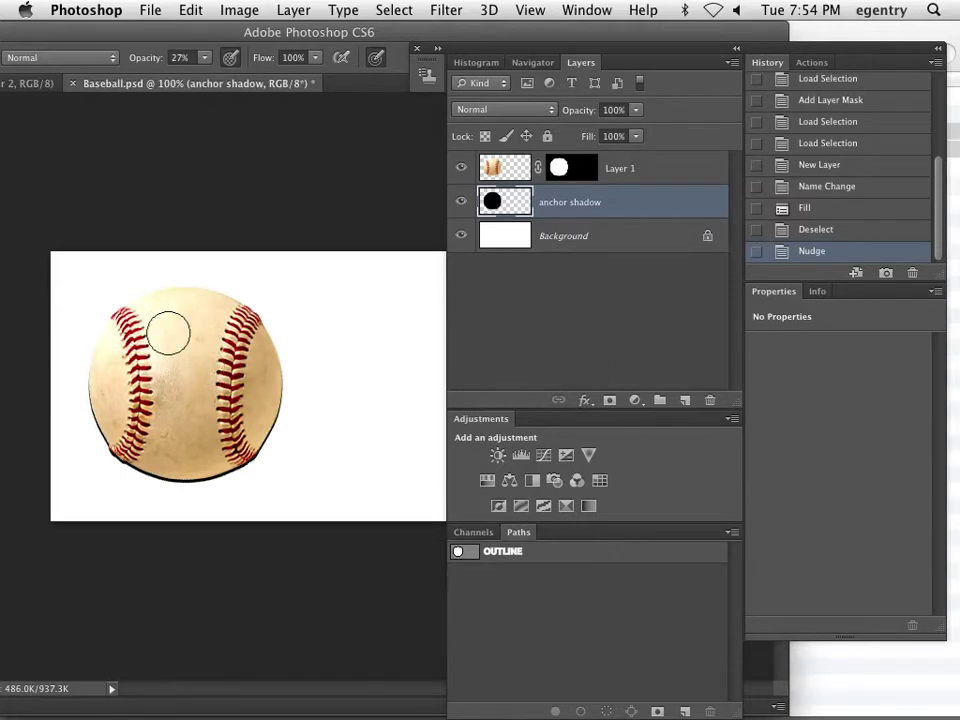
# Mask the anchor shadow to a marquee above the ball's bottom edge, leaving a dark crescent beneath it
pyautogui.press('m')
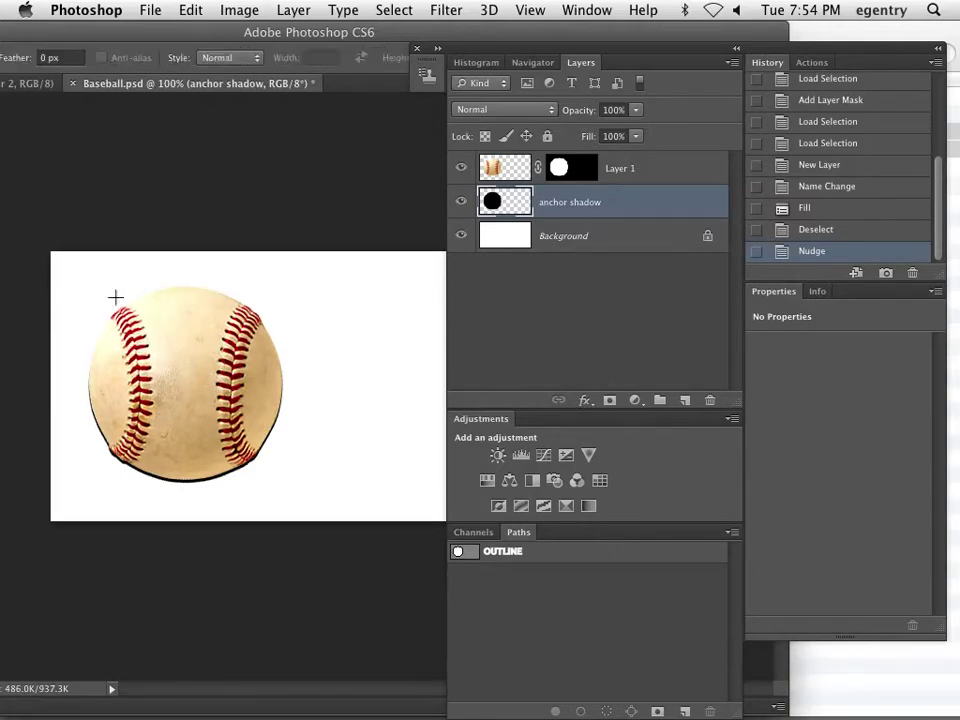
pyautogui.moveTo(15, 171); pyautogui.dragTo(364, 447)
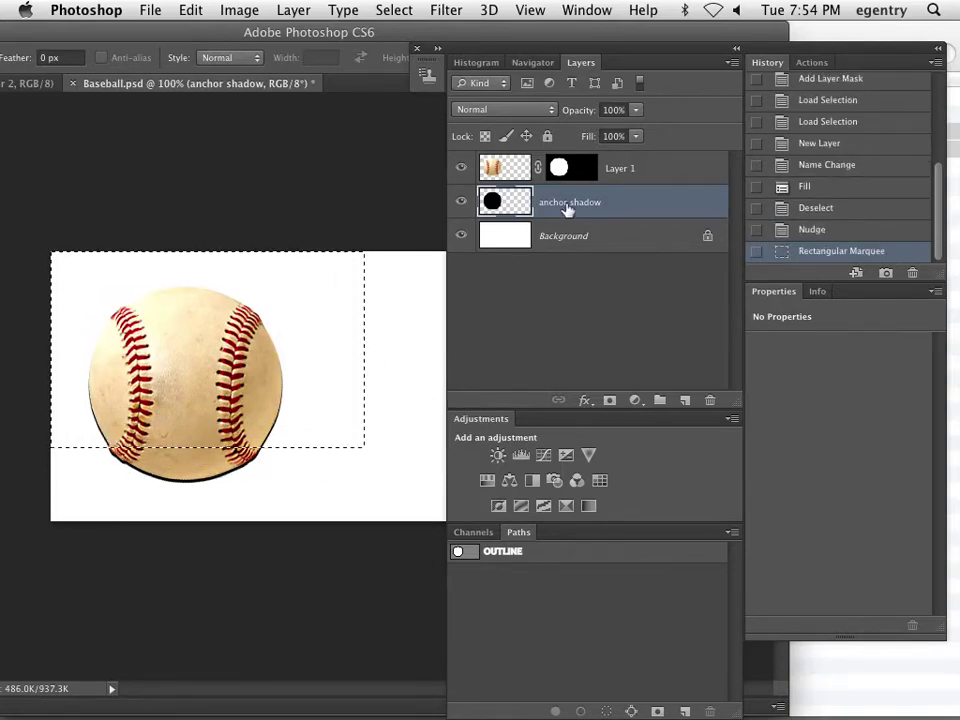
pyautogui.click(608, 400)
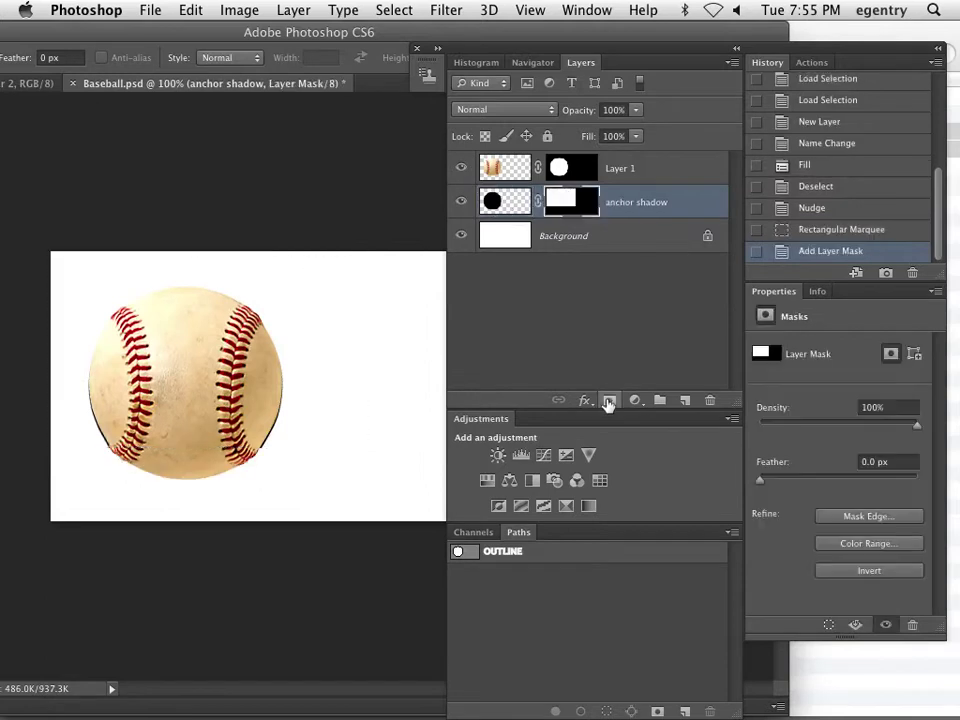
pyautogui.press('super+z')
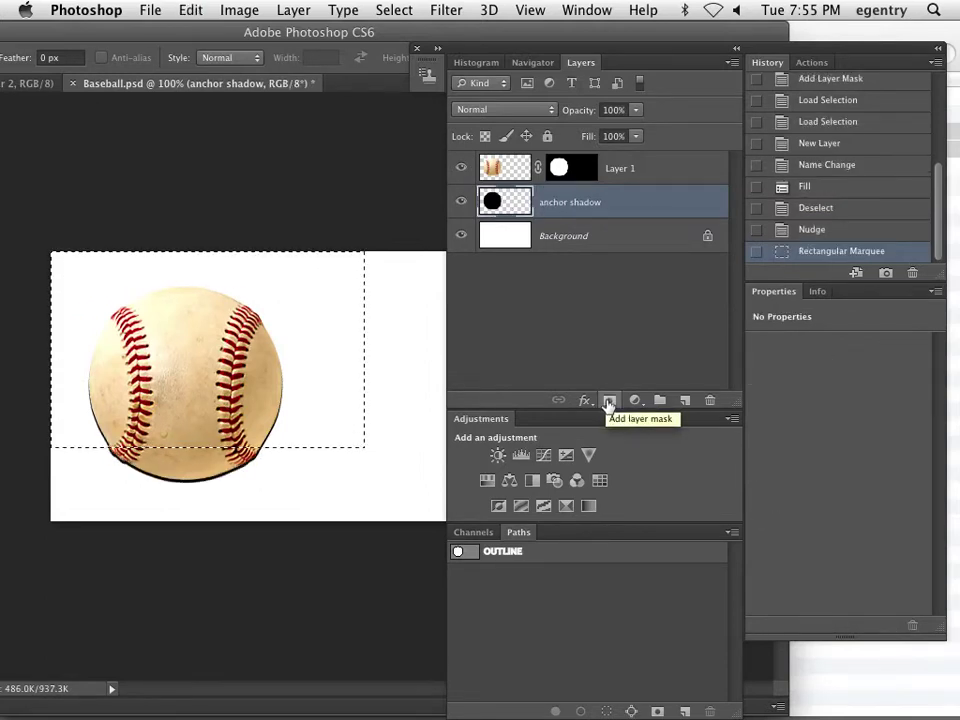
pyautogui.click(608, 400)
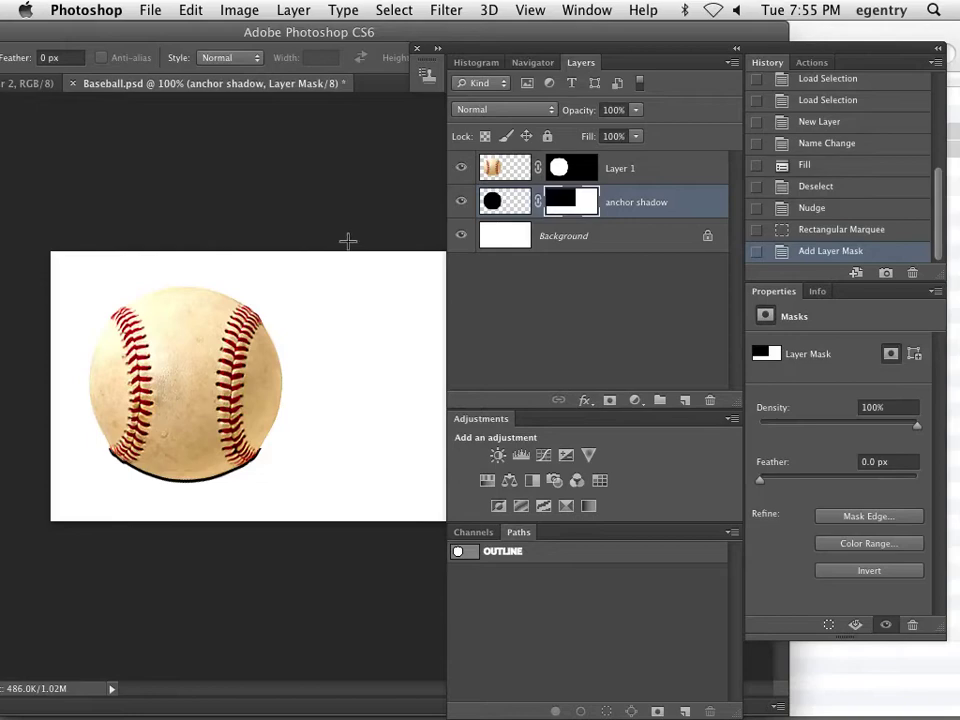
pyautogui.click(153, 440)
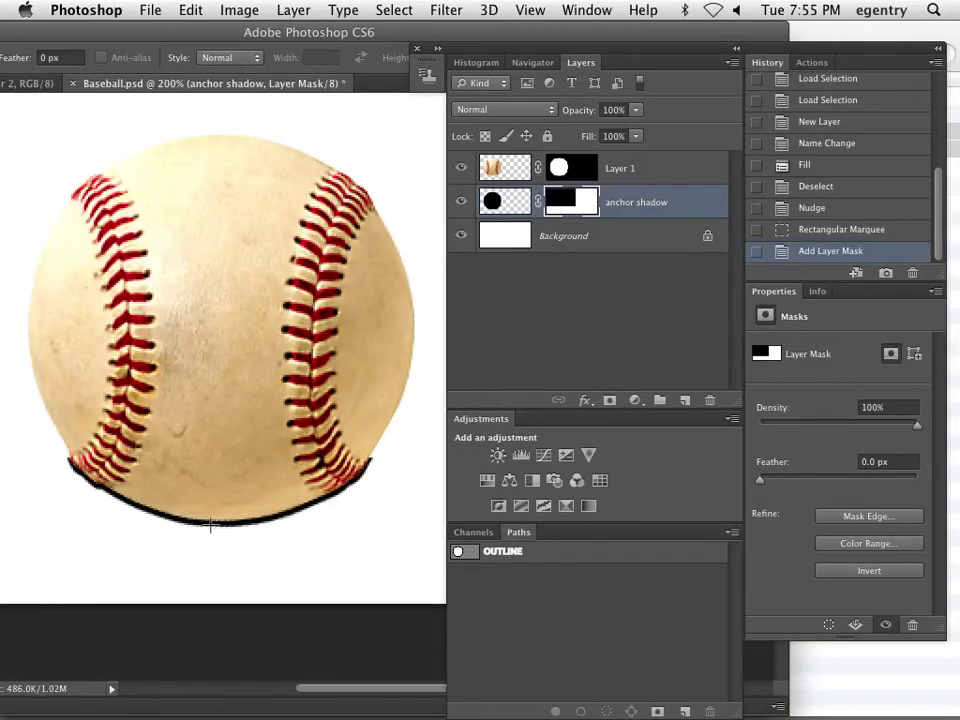
pyautogui.click(505, 201)
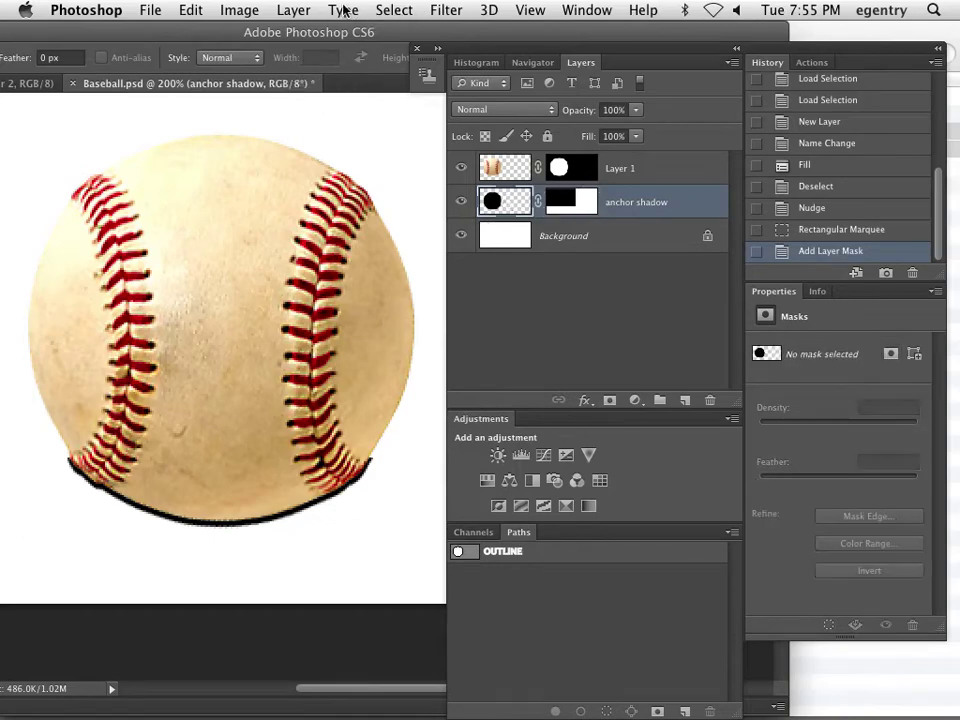
# Apply a Gaussian Blur with radius 1.0 pixels to the anchor shadow layer
pyautogui.click(449, 12)
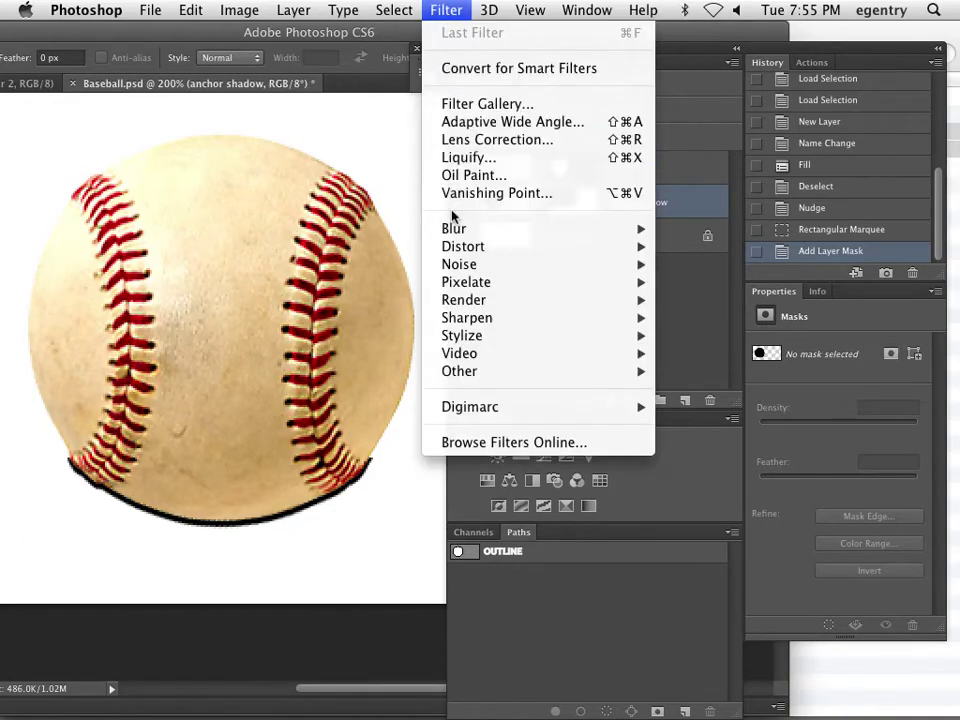
pyautogui.moveTo(455, 228)
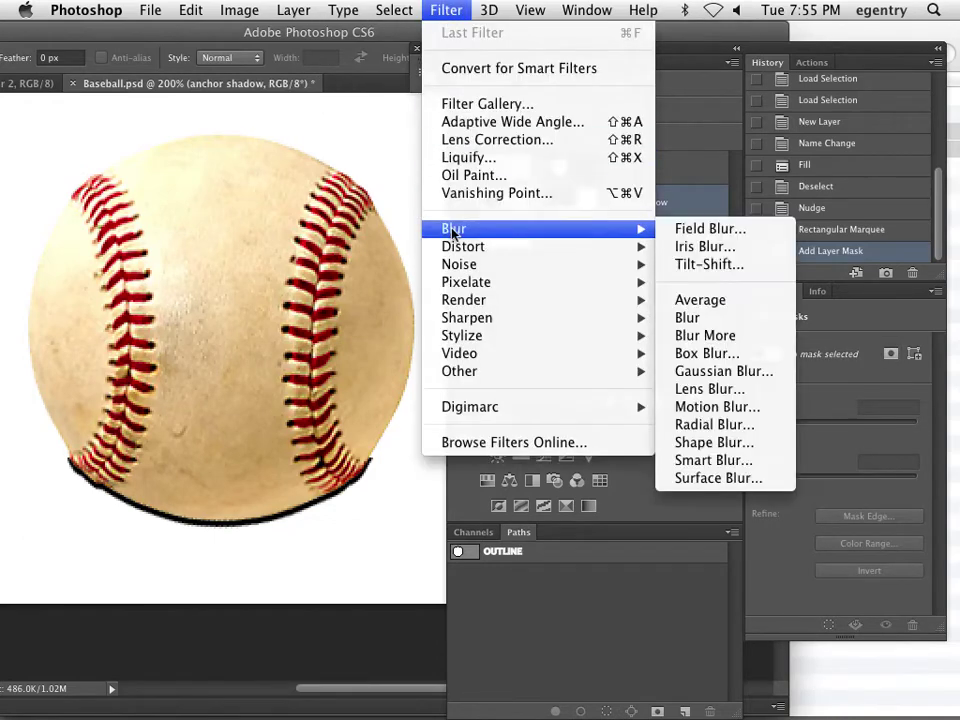
pyautogui.click(709, 376)
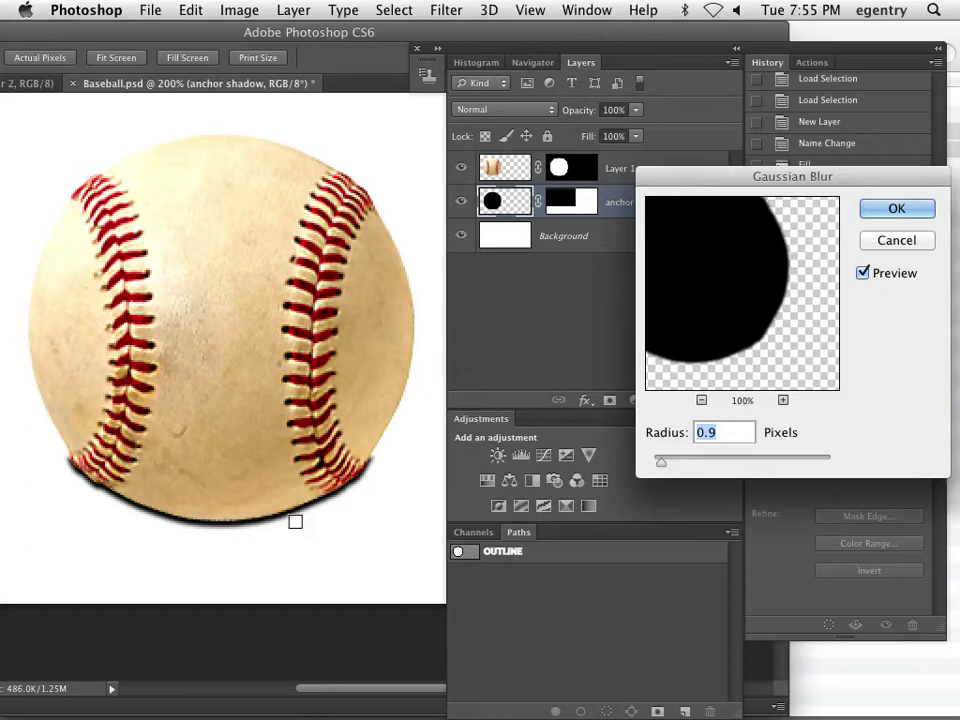
pyautogui.write('1.0')
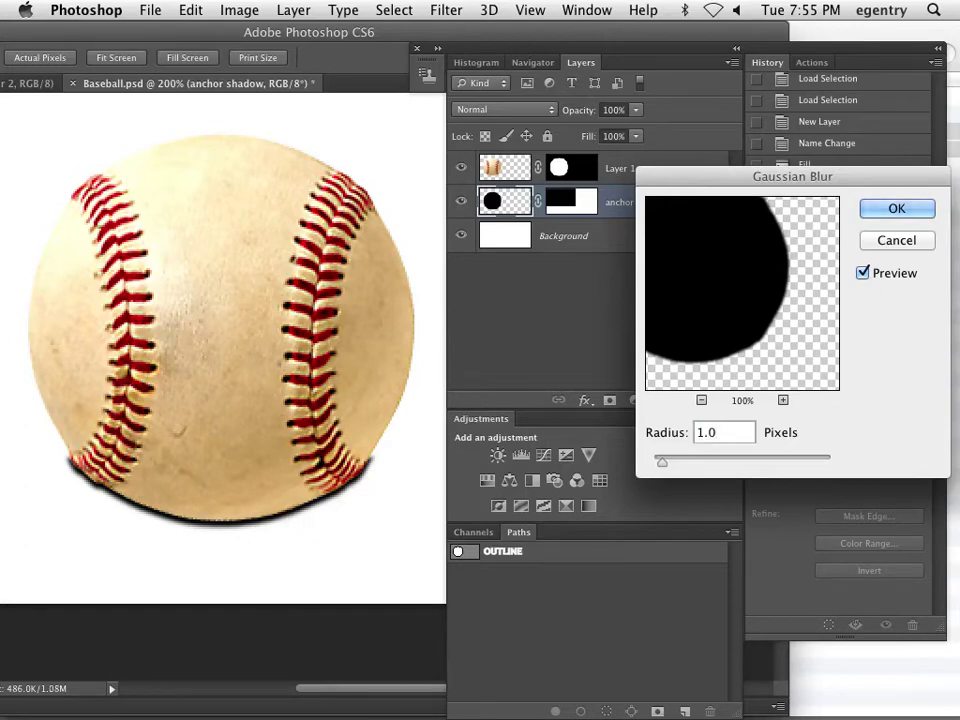
pyautogui.click(896, 208)
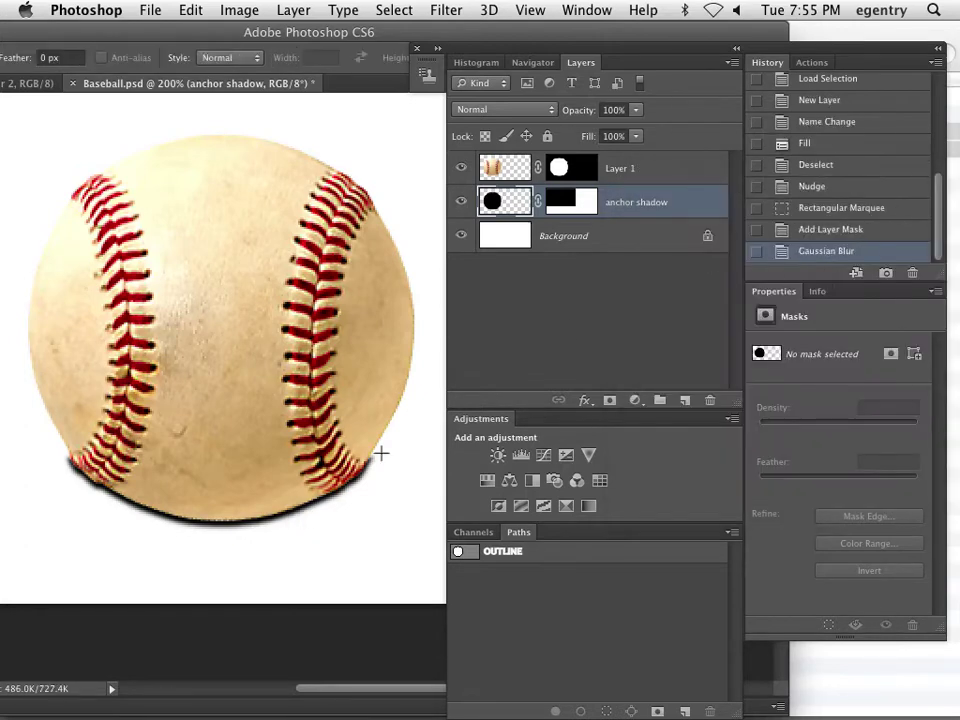
# Paint black at 100% brush opacity on the anchor shadow's mask to hide the shadow near the ball's lower right
pyautogui.click(566, 198)
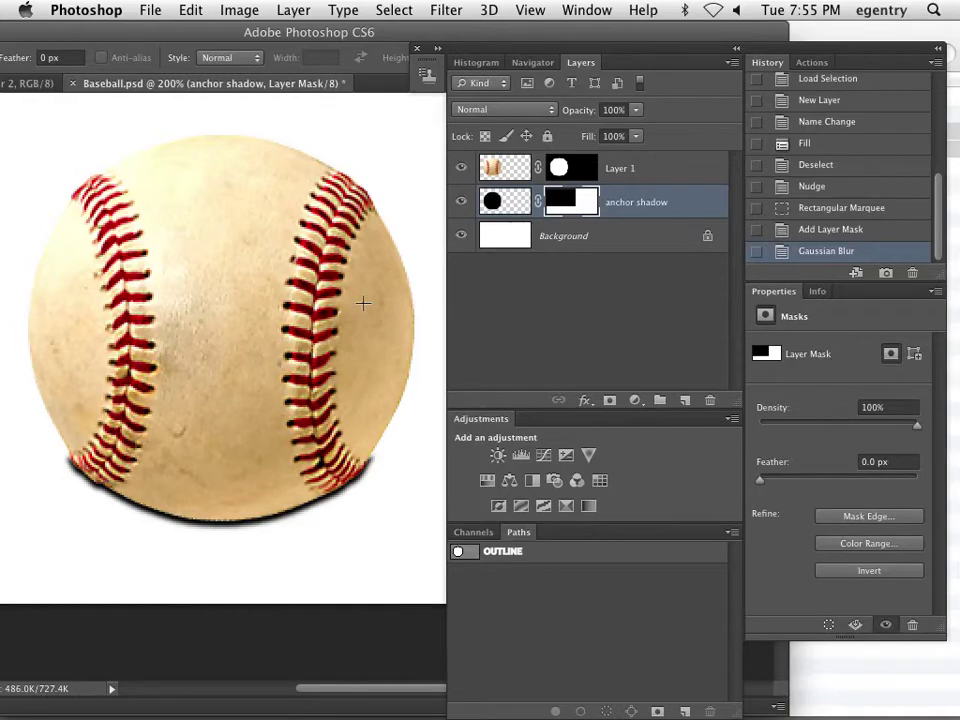
pyautogui.press('b')
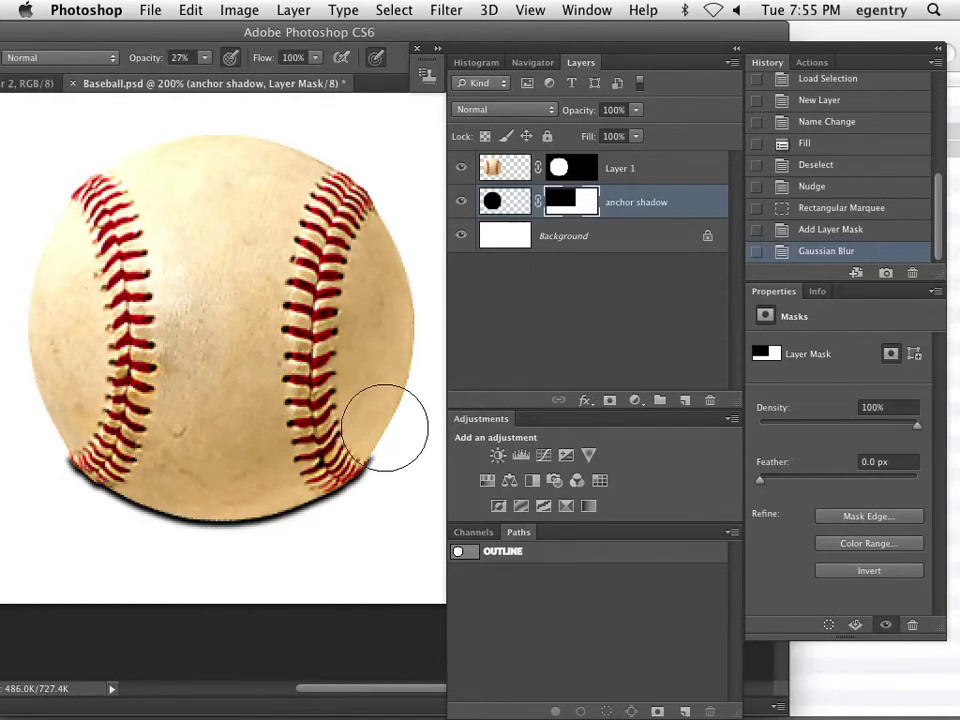
pyautogui.moveTo(377, 467); pyautogui.dragTo(375, 482)
pyautogui.press('super+z')
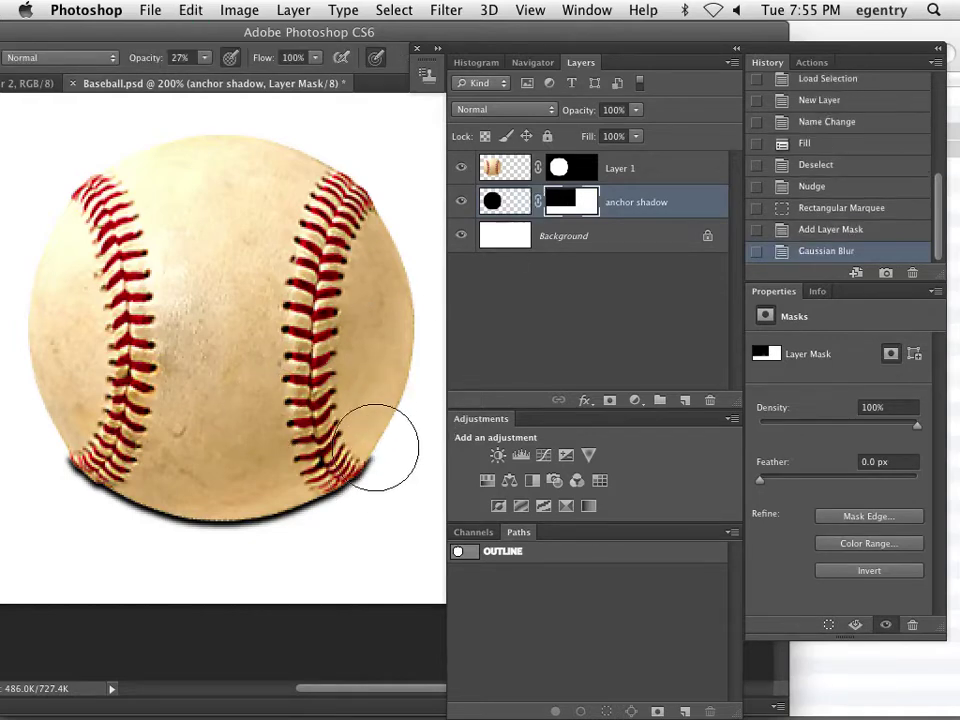
pyautogui.press('super+z')
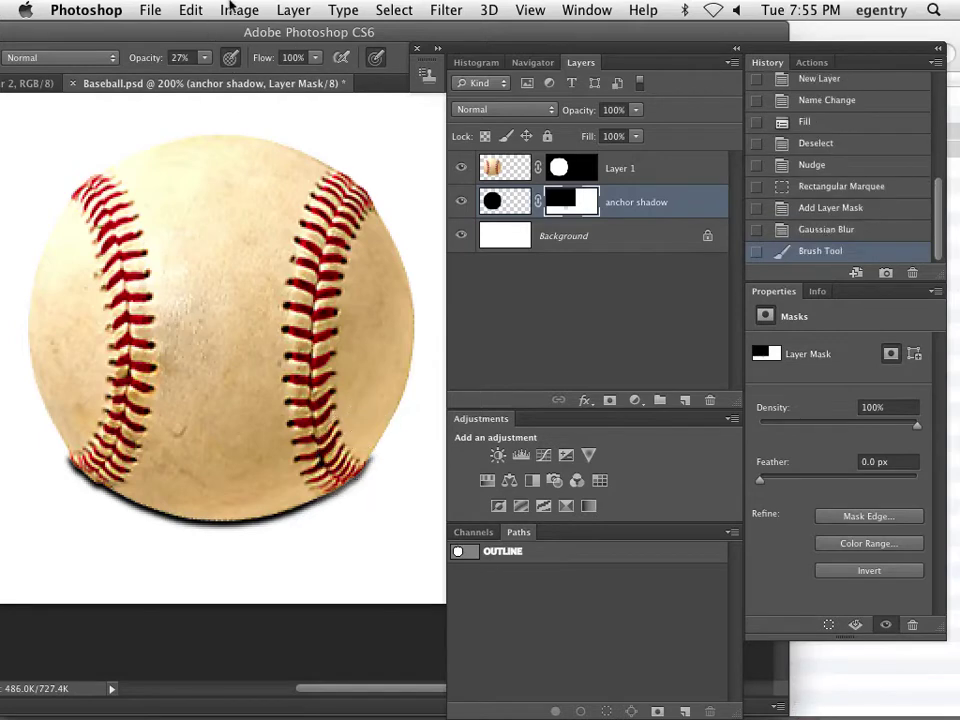
pyautogui.click(205, 57)
pyautogui.moveTo(305, 90); pyautogui.dragTo(300, 92)
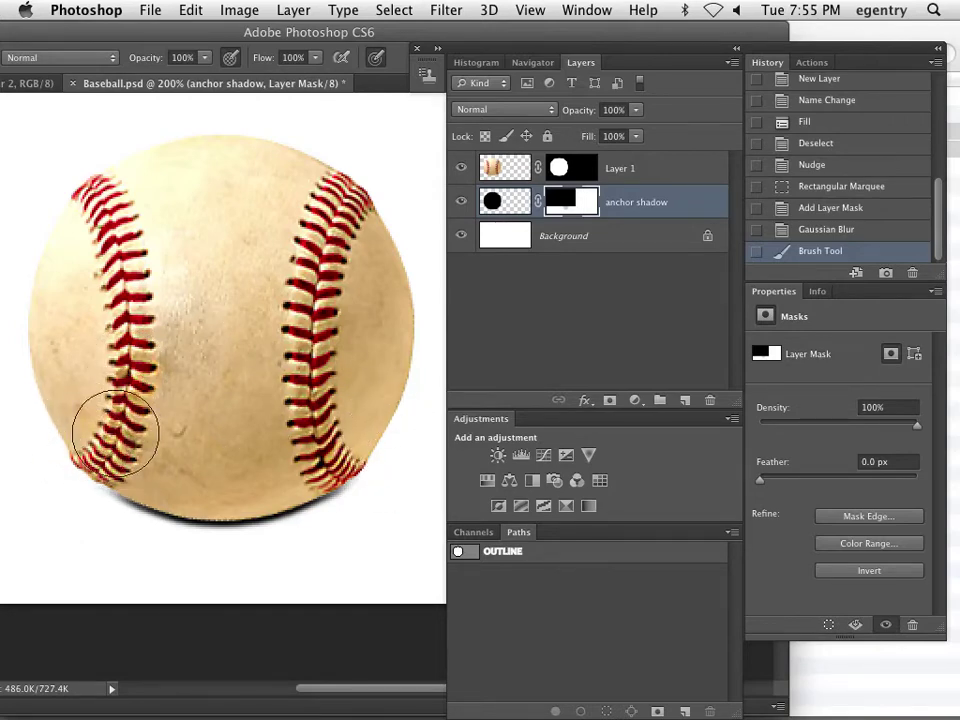
pyautogui.moveTo(381, 471); pyautogui.dragTo(350, 440)
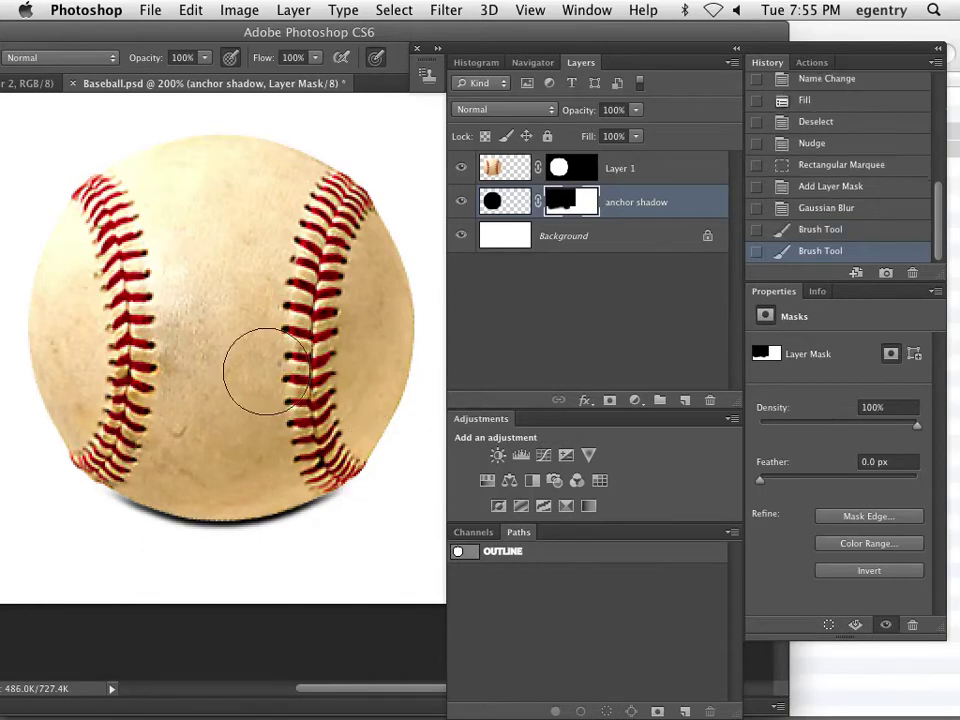
# Adjust the anchor shadow layer's opacity and nudge it up slightly
pyautogui.press('super+minus')
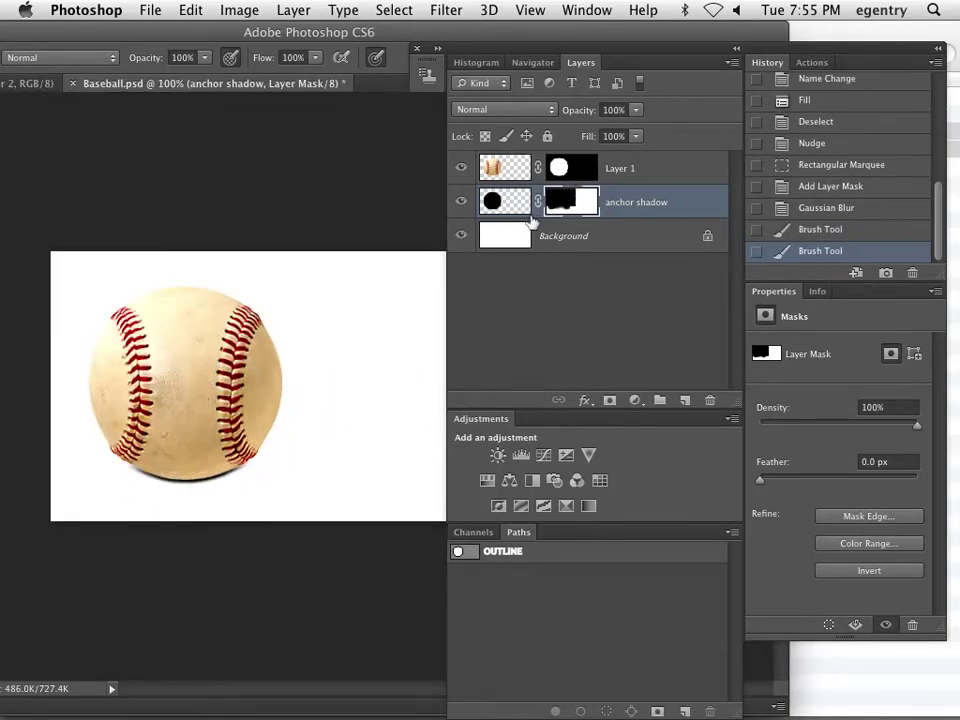
pyautogui.click(500, 203)
pyautogui.click(634, 134)
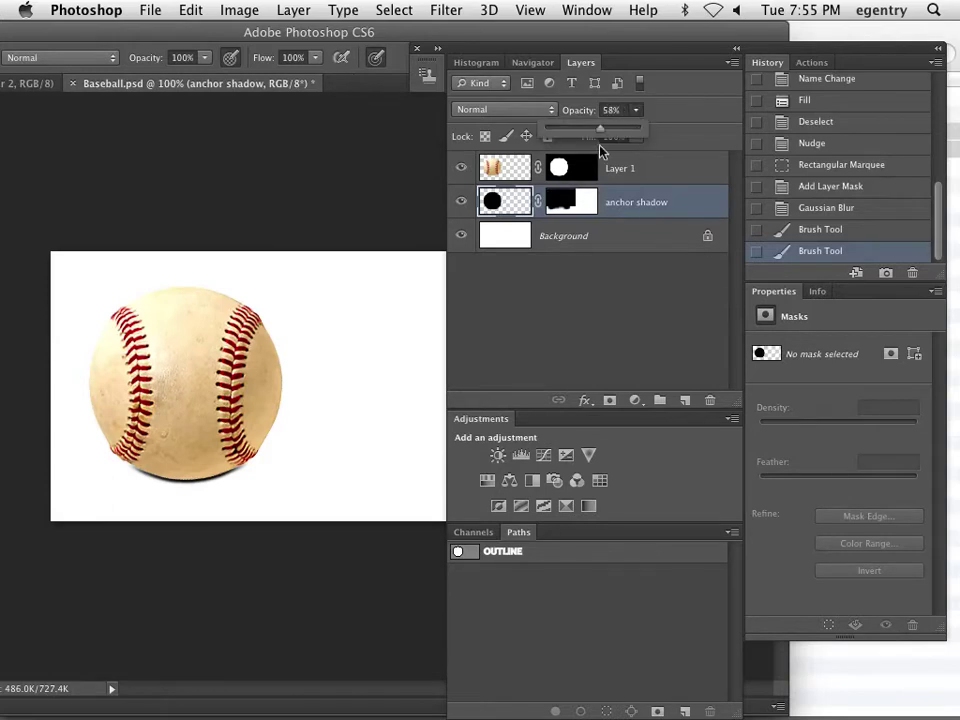
pyautogui.moveTo(600, 150); pyautogui.dragTo(632, 143)
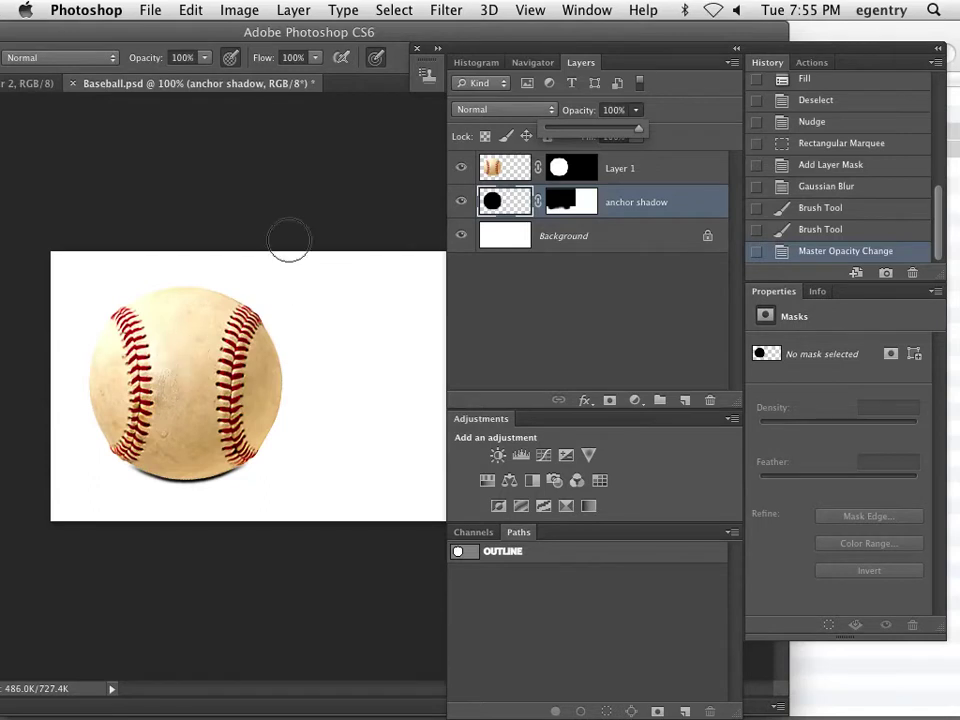
pyautogui.click(507, 214)
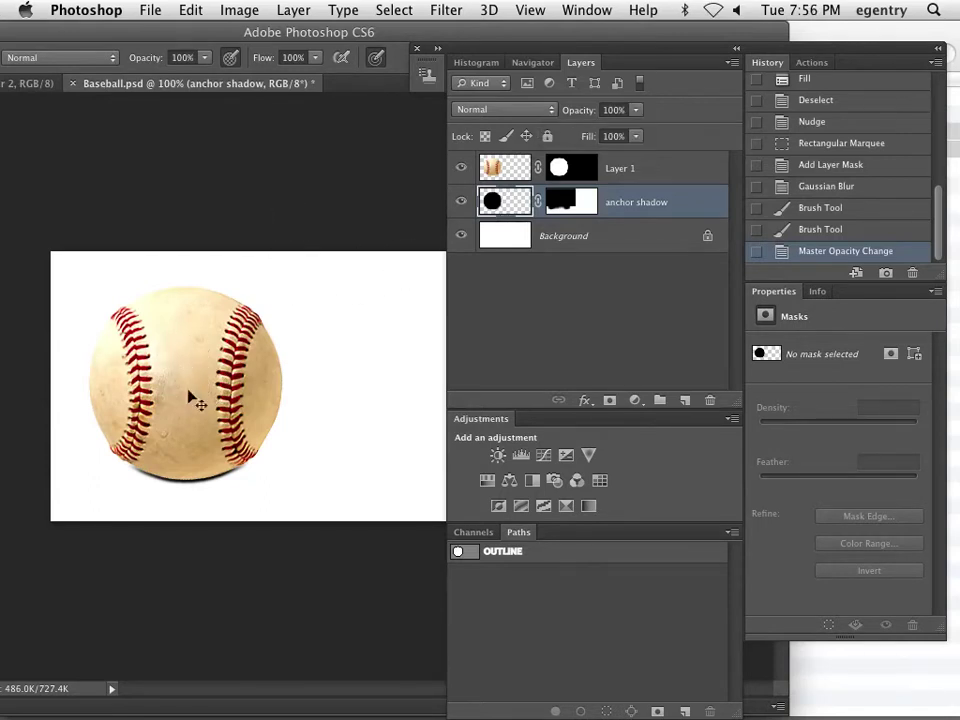
pyautogui.press('Up')
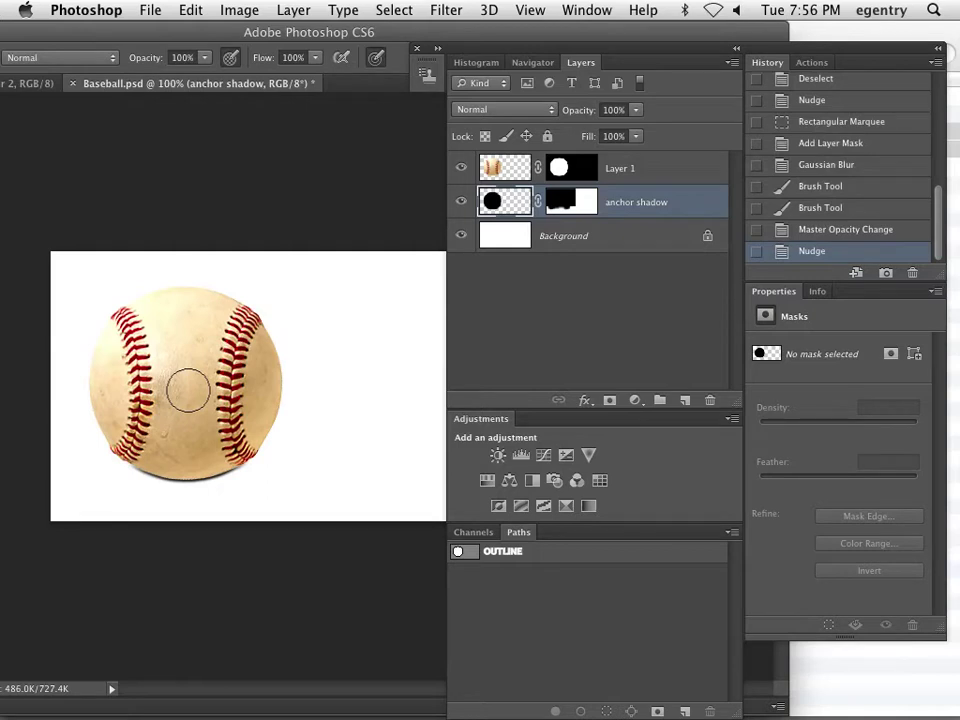
# Load the baseball's outline as a selection and add a new layer named 'cast shadow layer'
pyautogui.keyDown('super'); pyautogui.click(566, 173); pyautogui.keyUp('super')
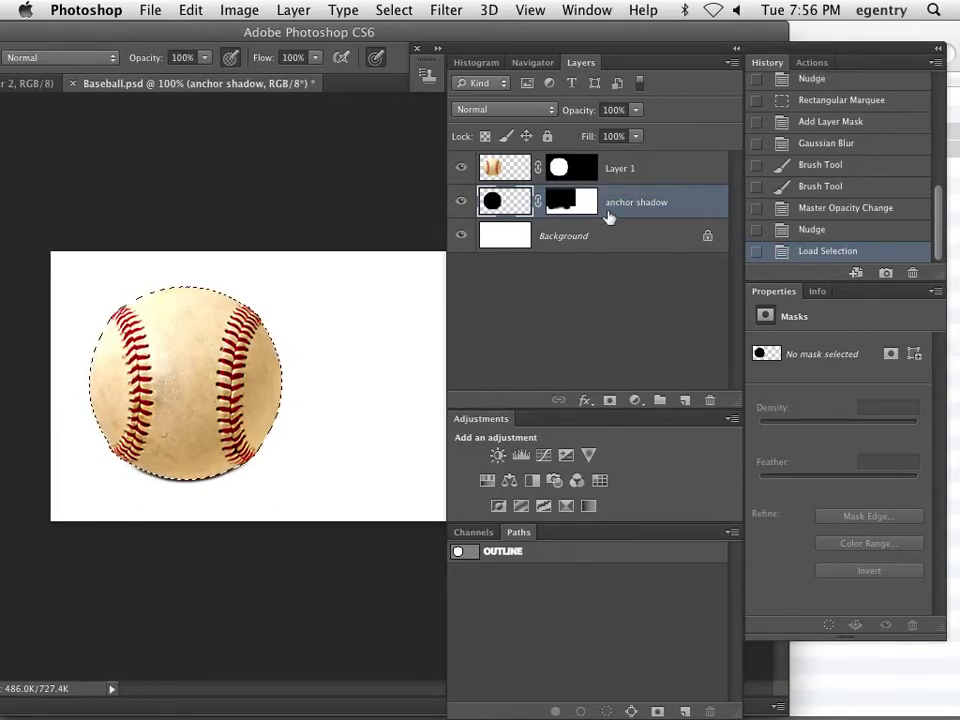
pyautogui.click(684, 400)
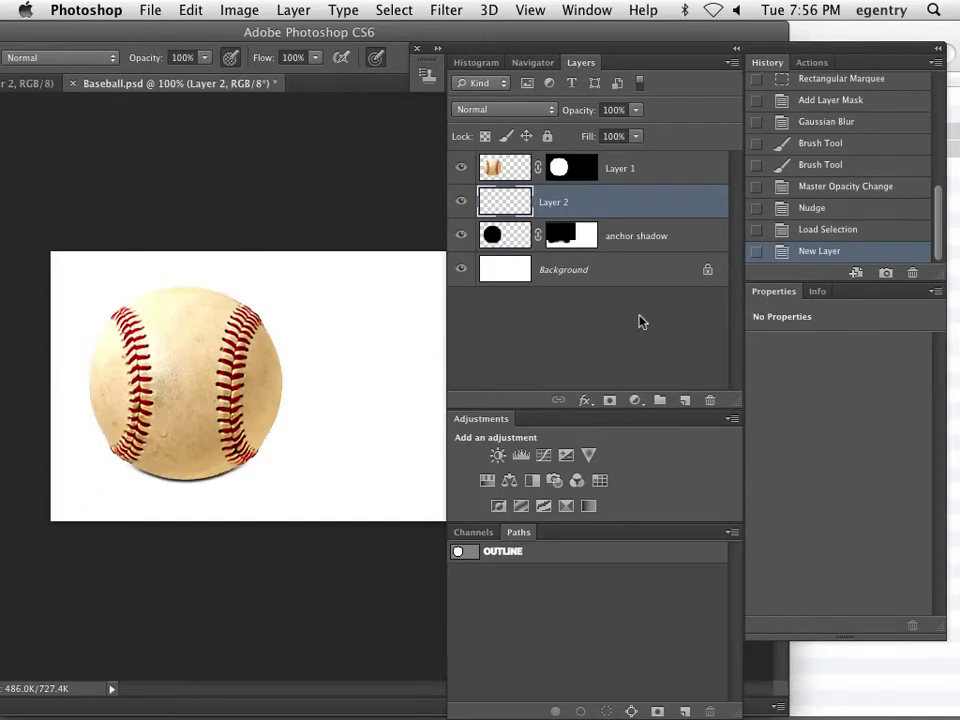
pyautogui.doubleClick(550, 202)
pyautogui.write('cast shadw')
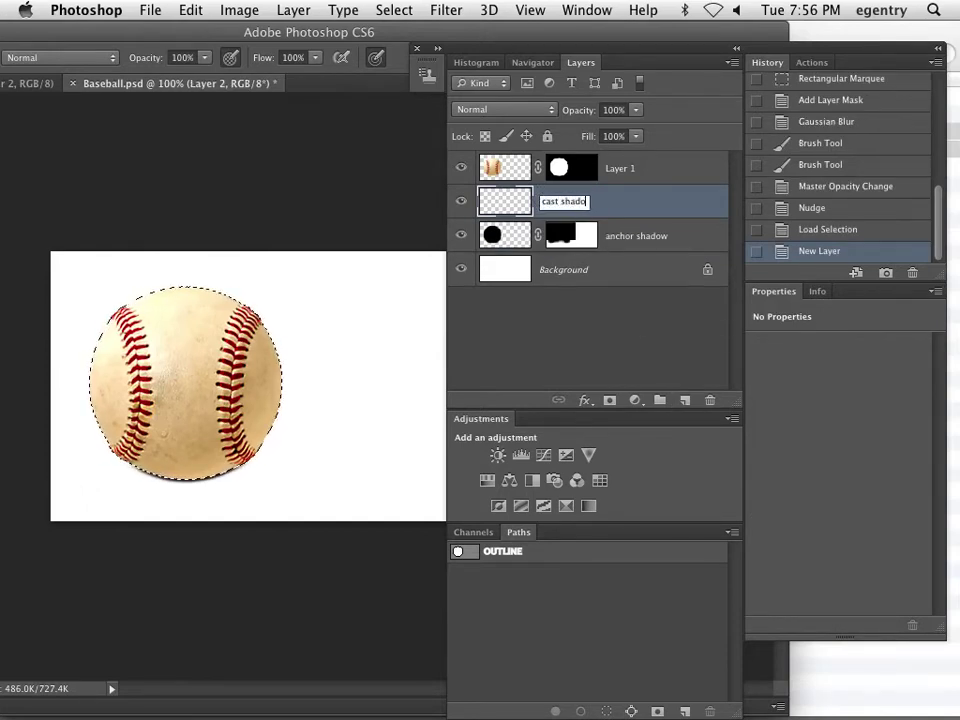
pyautogui.press('BackSpace')
pyautogui.write('ow layer')
pyautogui.press('Return')
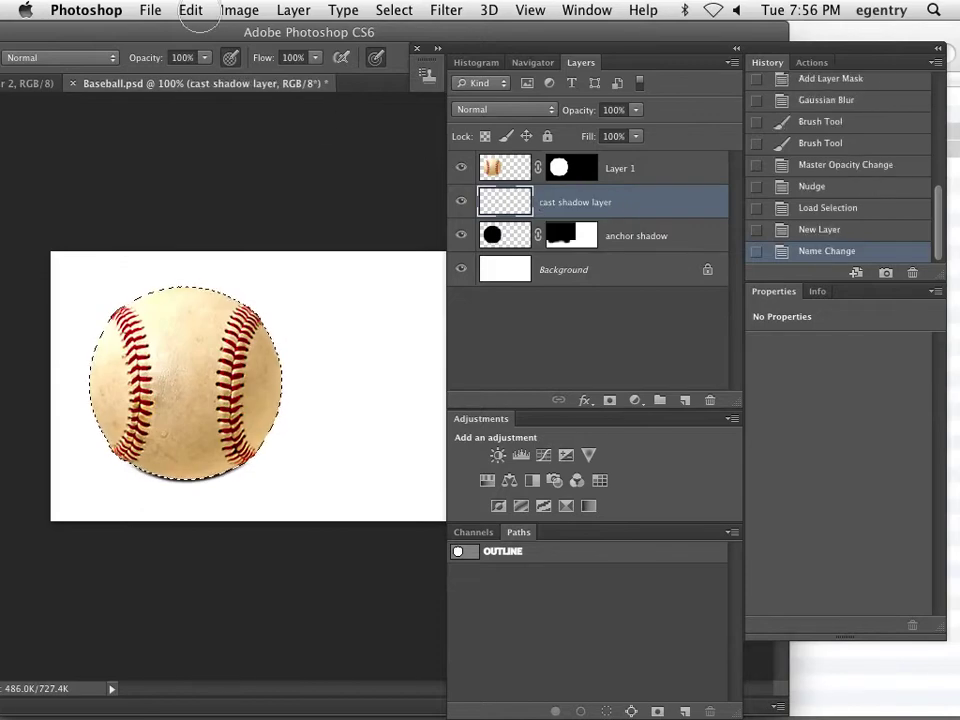
# Fill the ball selection on the cast shadow layer with black and deselect
pyautogui.click(190, 10)
pyautogui.click(217, 318)
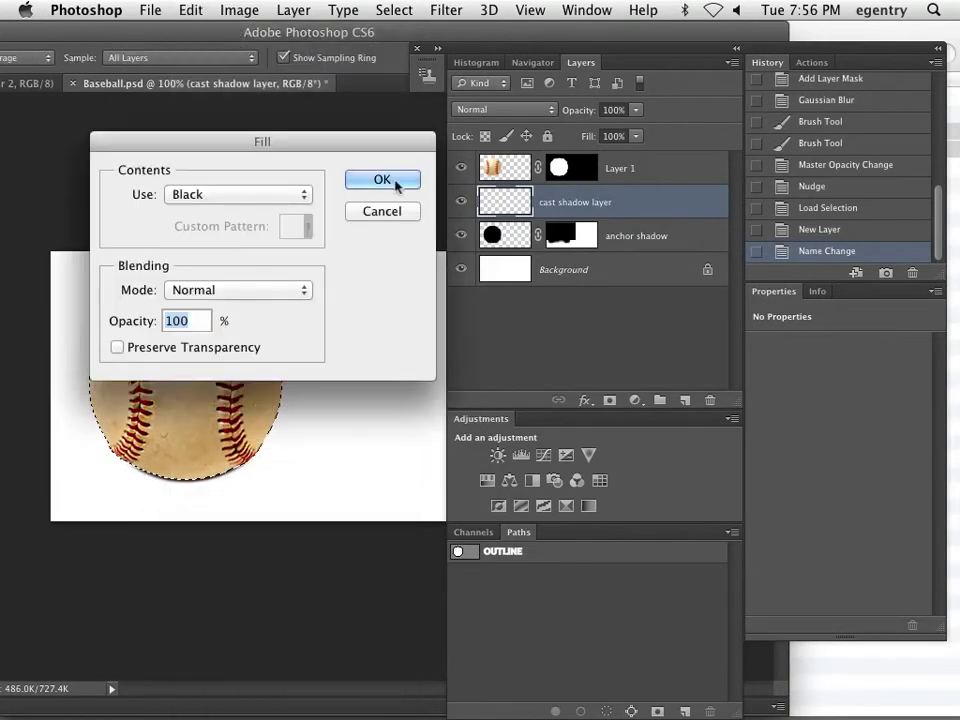
pyautogui.click(381, 182)
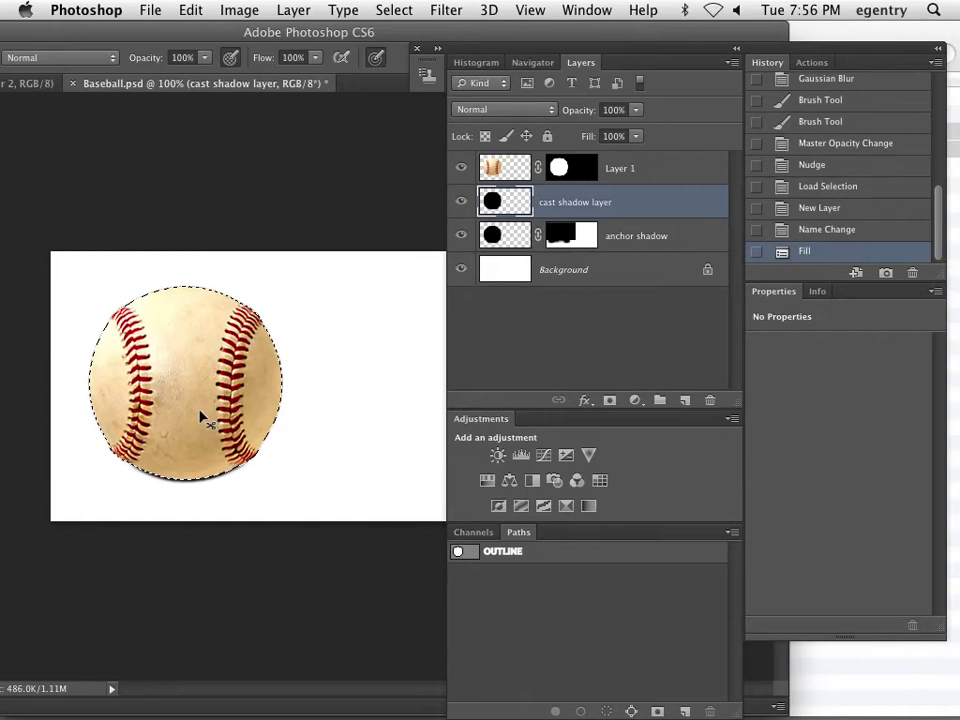
pyautogui.press('super+d')
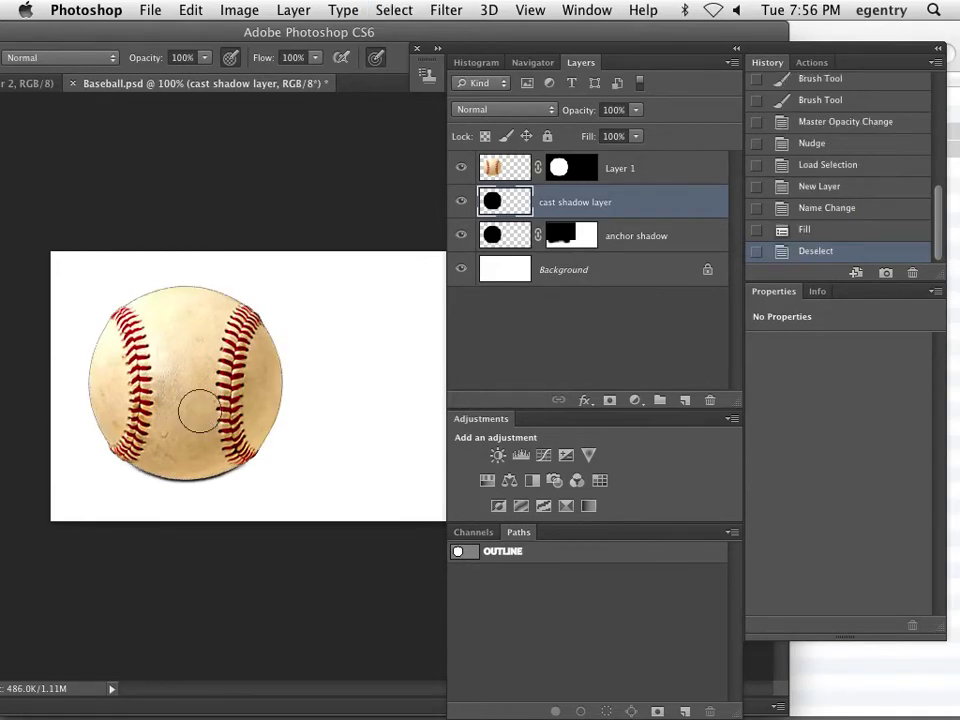
pyautogui.moveTo(542, 51); pyautogui.dragTo(733, 60)
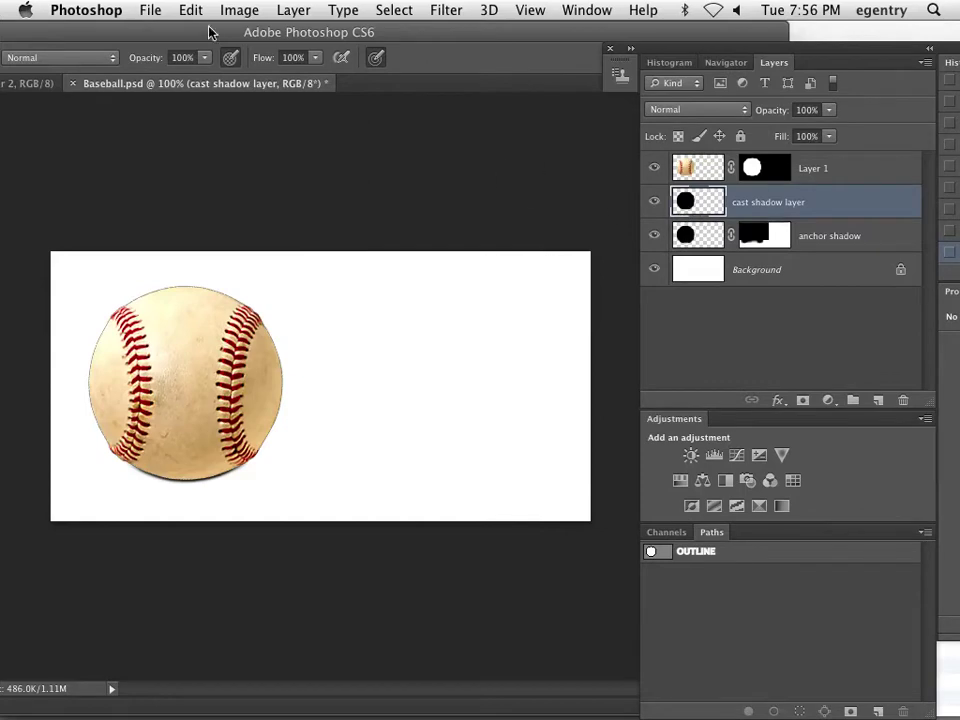
# Convert 'cast shadow layer' to a Smart Object and enter Free Transform with Cmd+T
pyautogui.click(293, 10)
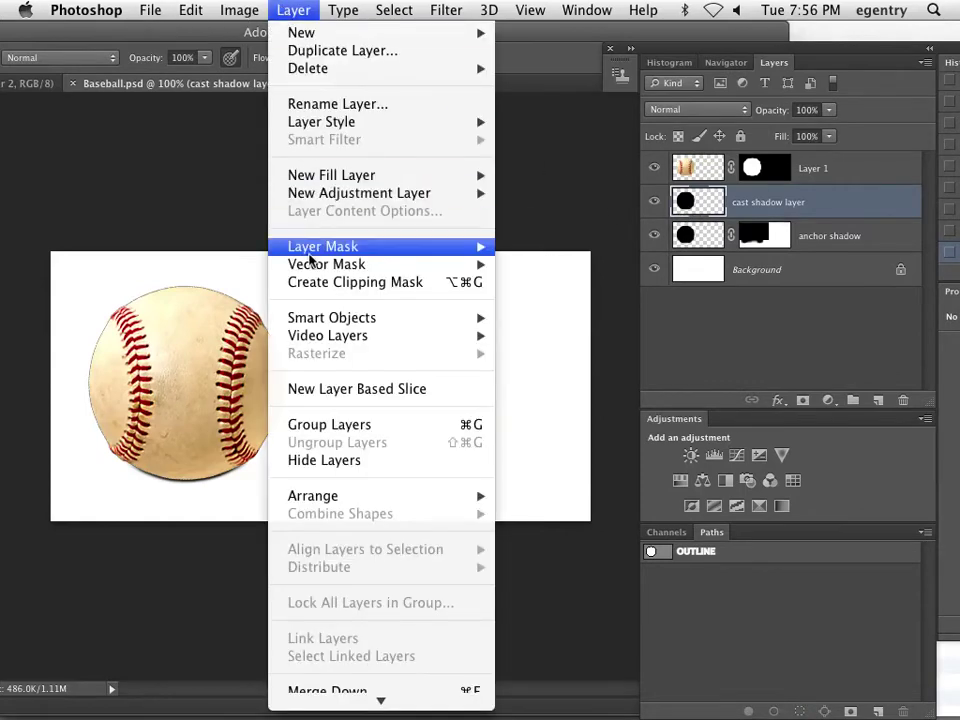
pyautogui.moveTo(450, 318)
pyautogui.click(550, 320)
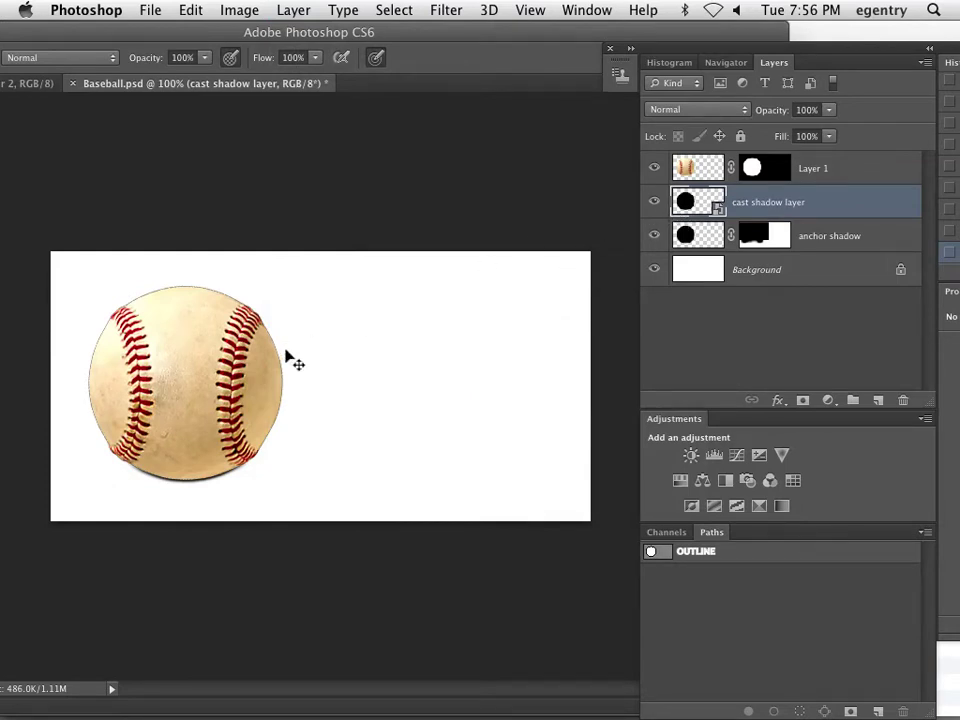
pyautogui.press('super+t')
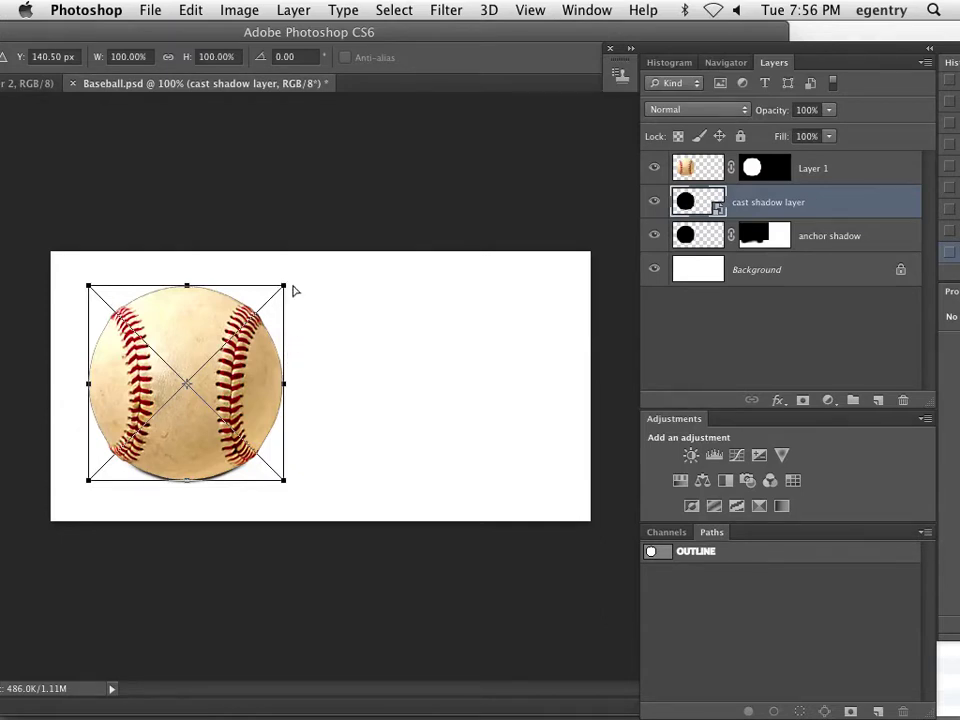
# Drag the transform corners to flatten the black shape into a long shadow stretching right, then commit
pyautogui.moveTo(286, 289); pyautogui.dragTo(499, 441)
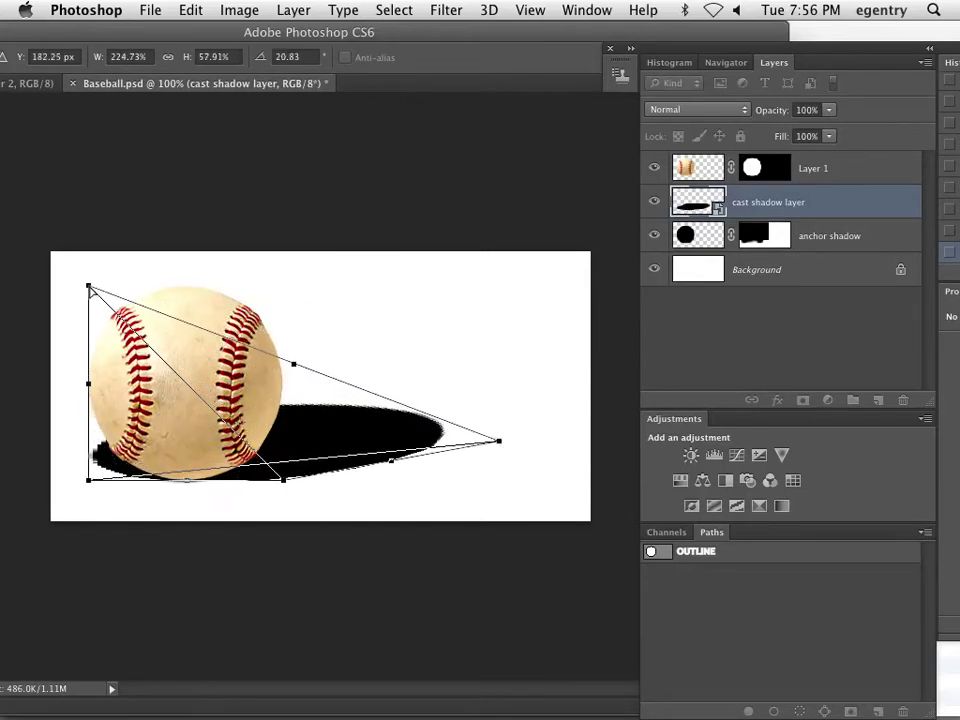
pyautogui.moveTo(91, 290); pyautogui.dragTo(423, 414)
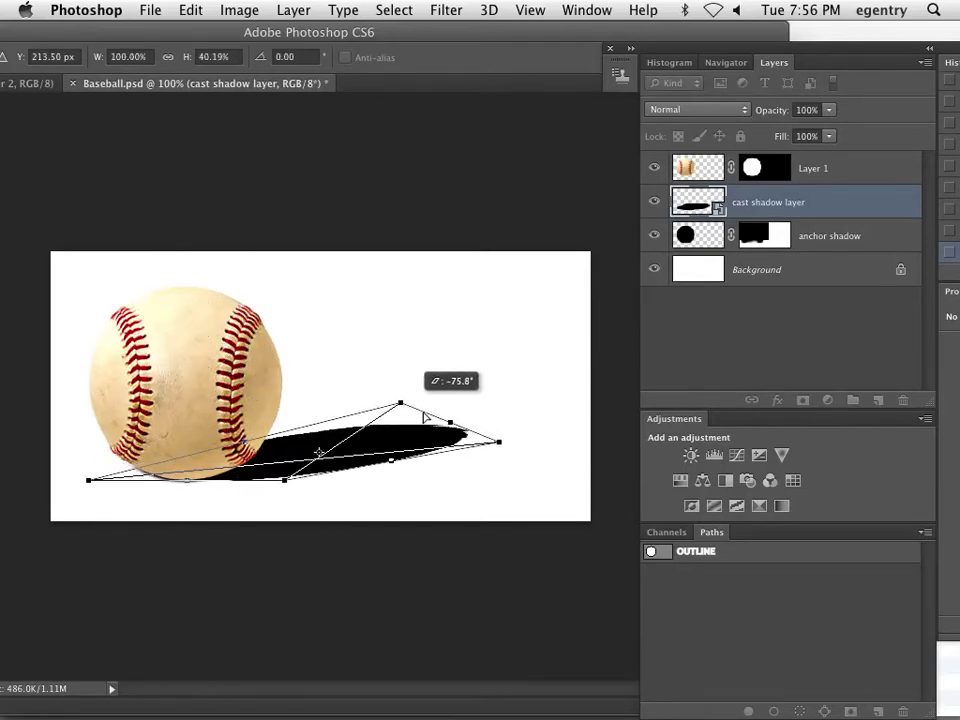
pyautogui.moveTo(505, 445); pyautogui.dragTo(532, 460)
pyautogui.moveTo(402, 405); pyautogui.dragTo(391, 397)
pyautogui.moveTo(467, 432); pyautogui.dragTo(426, 432)
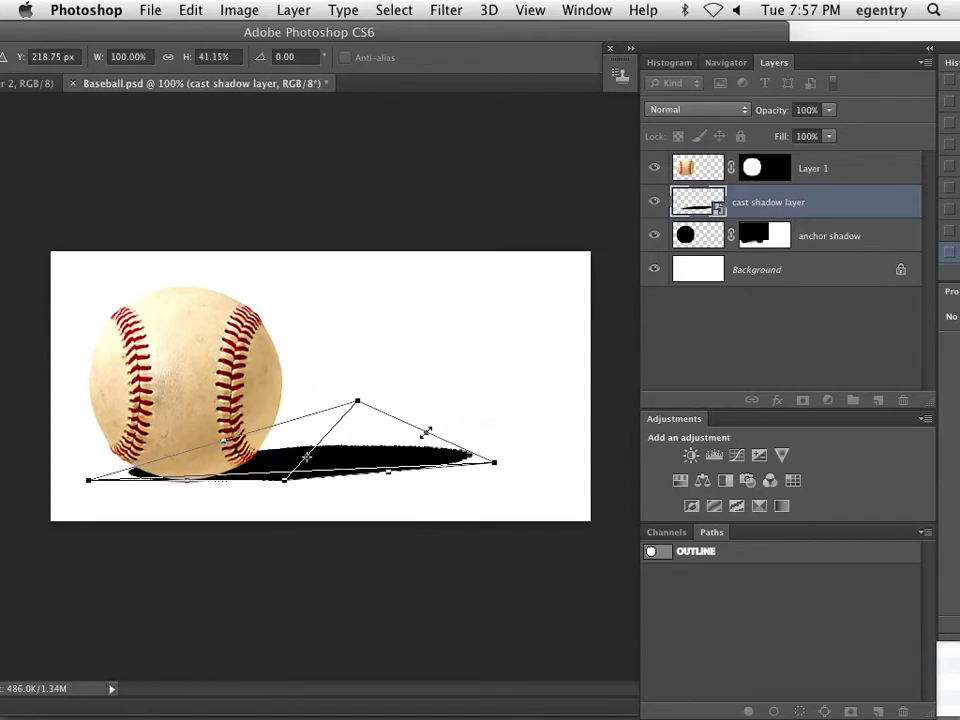
pyautogui.press('Return')
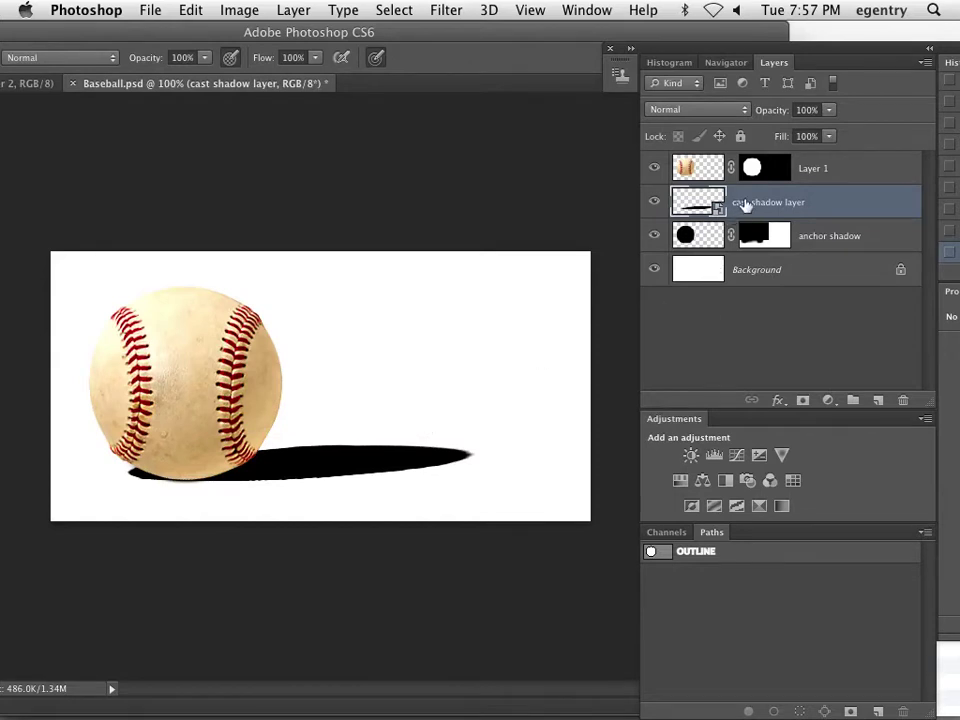
# Add a mask to the cast shadow and paint out the part protruding at the ball's lower left and base
pyautogui.click(802, 402)
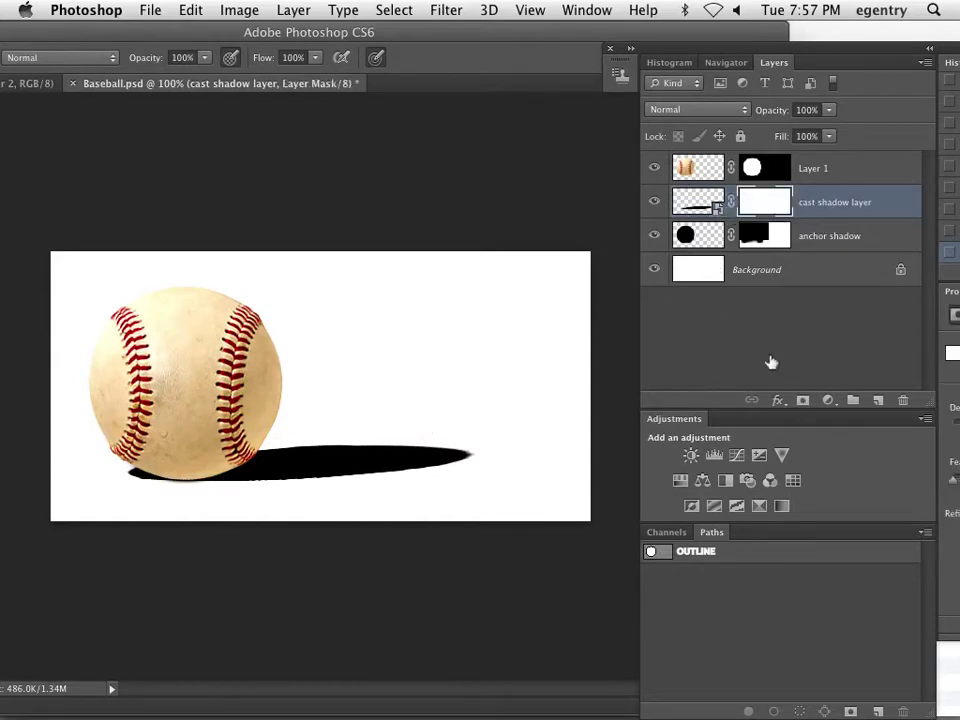
pyautogui.keyDown('super'); pyautogui.click(135, 465); pyautogui.keyUp('super')
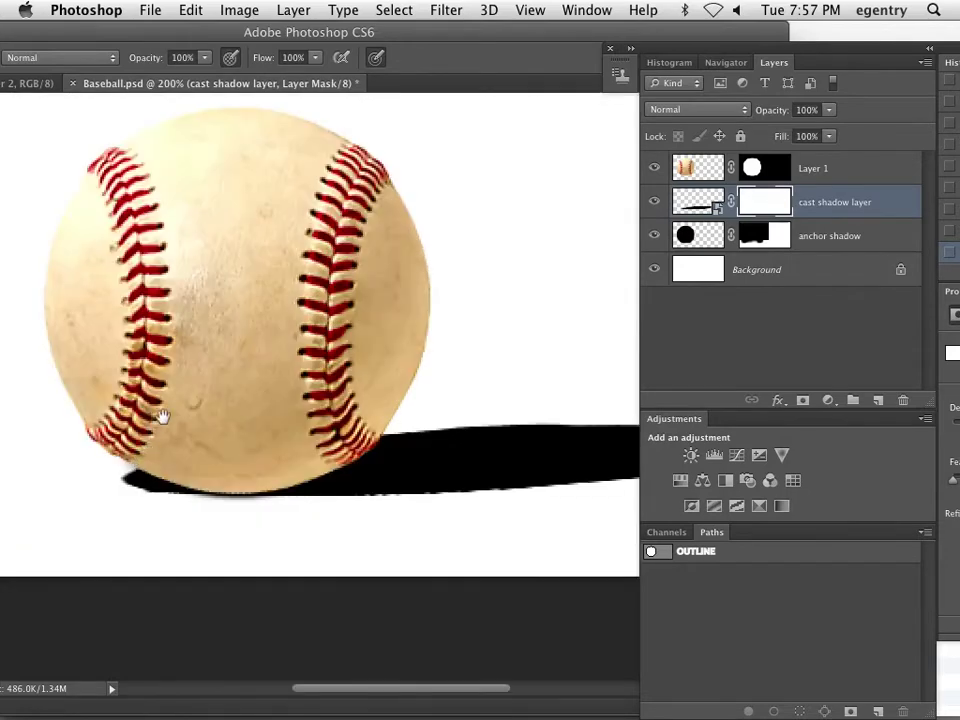
pyautogui.moveTo(133, 490); pyautogui.dragTo(133, 471)
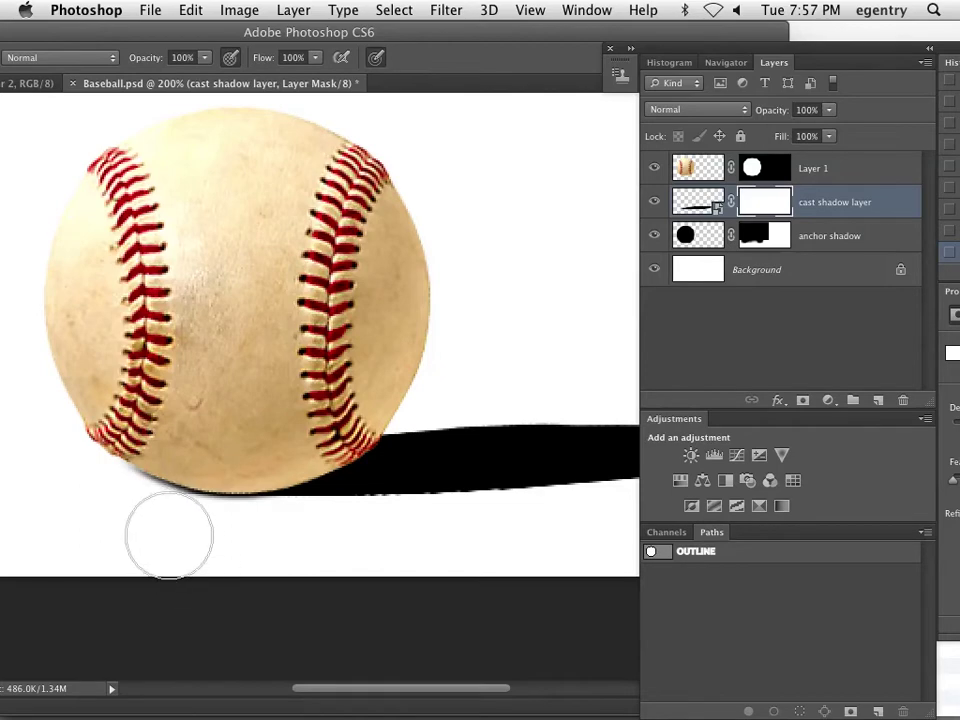
pyautogui.moveTo(523, 405); pyautogui.dragTo(384, 376)
pyautogui.keyDown('alt'); pyautogui.click(383, 389); pyautogui.keyUp('alt')
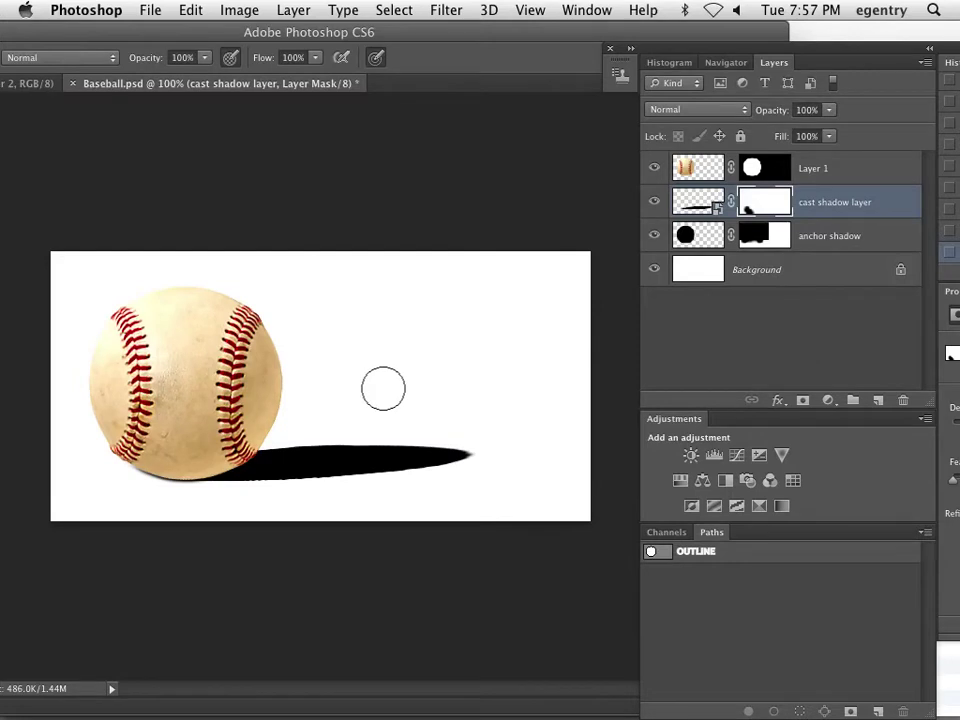
pyautogui.click(690, 204)
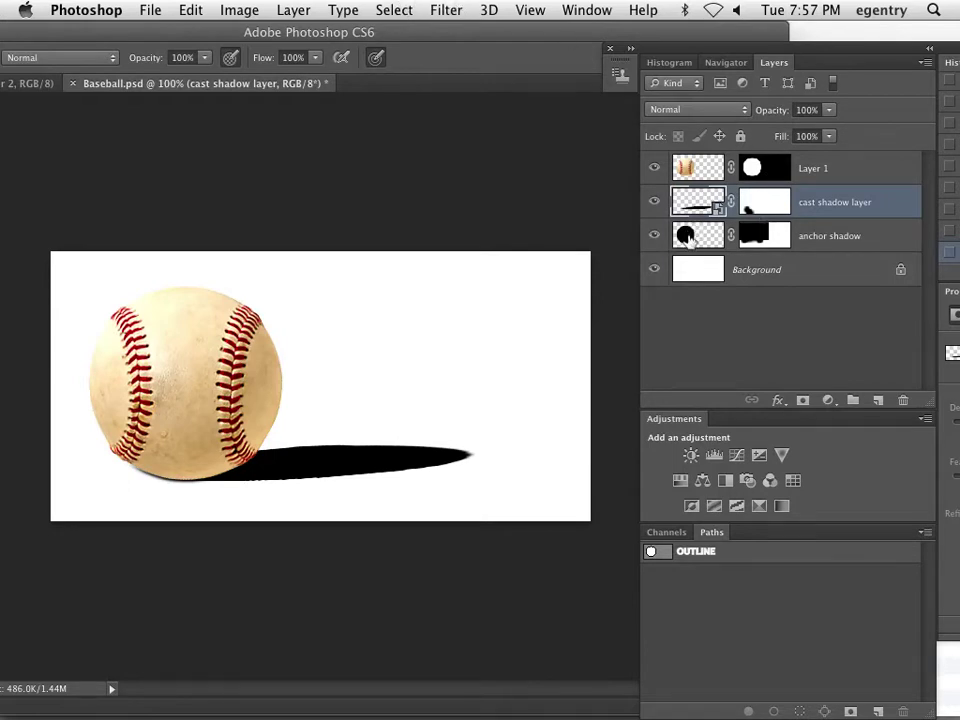
# Apply a 1.3-pixel Gaussian Blur smart filter to the cast shadow layer
pyautogui.click(446, 10)
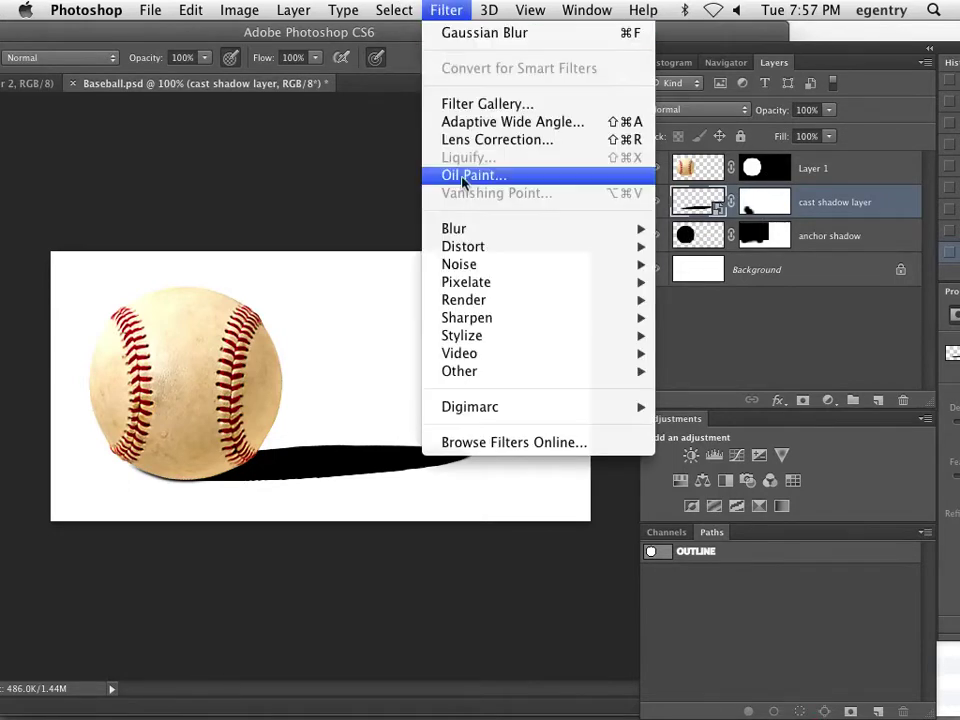
pyautogui.moveTo(466, 228)
pyautogui.click(720, 371)
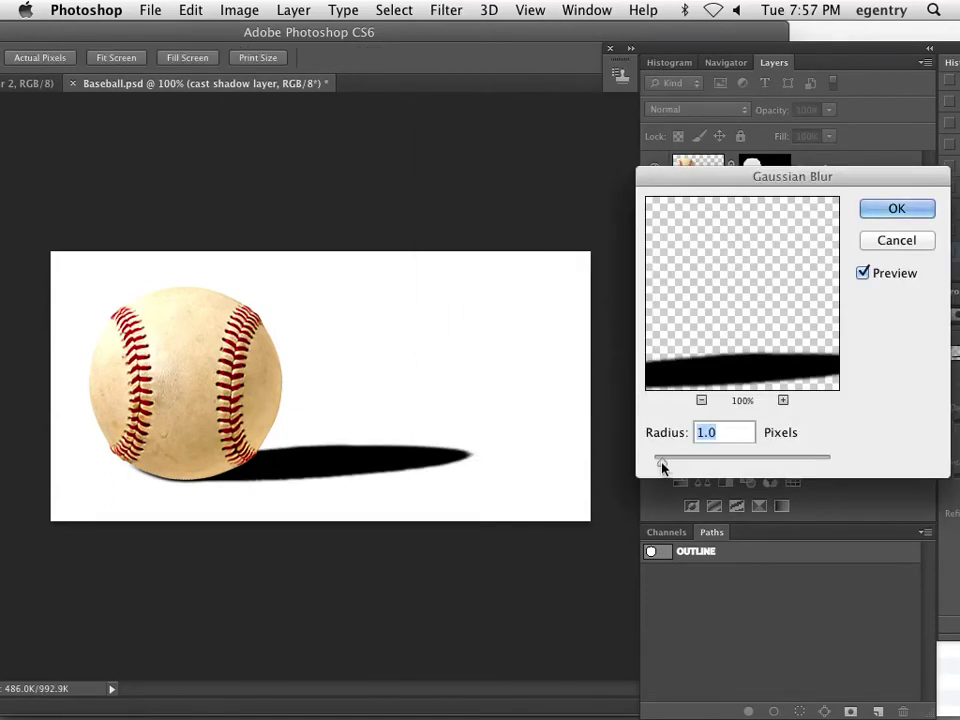
pyautogui.moveTo(661, 465); pyautogui.dragTo(665, 463)
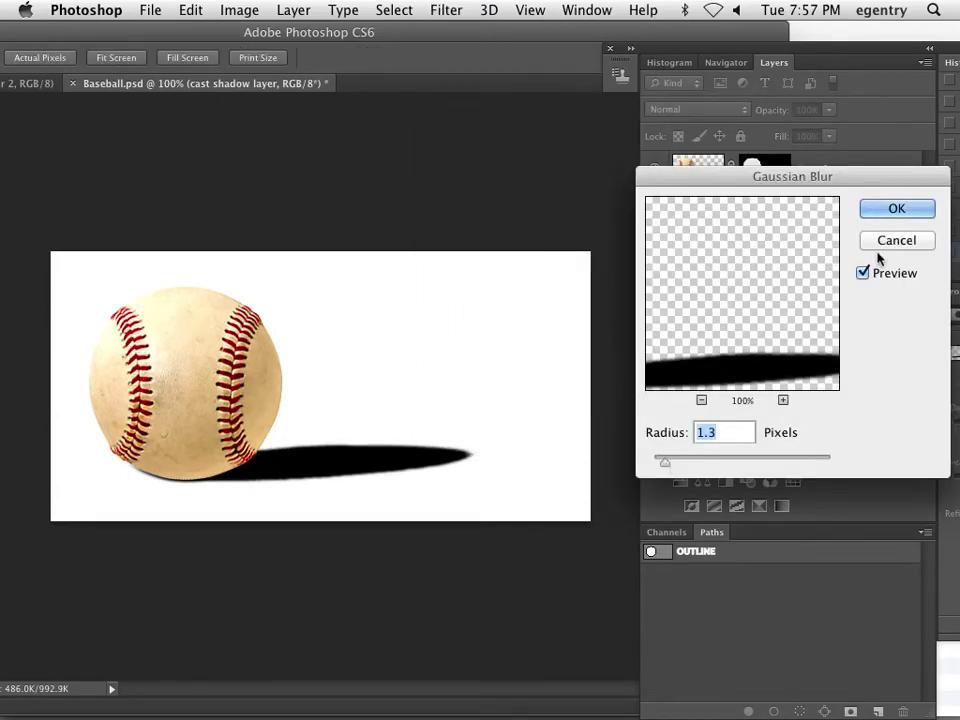
pyautogui.click(890, 208)
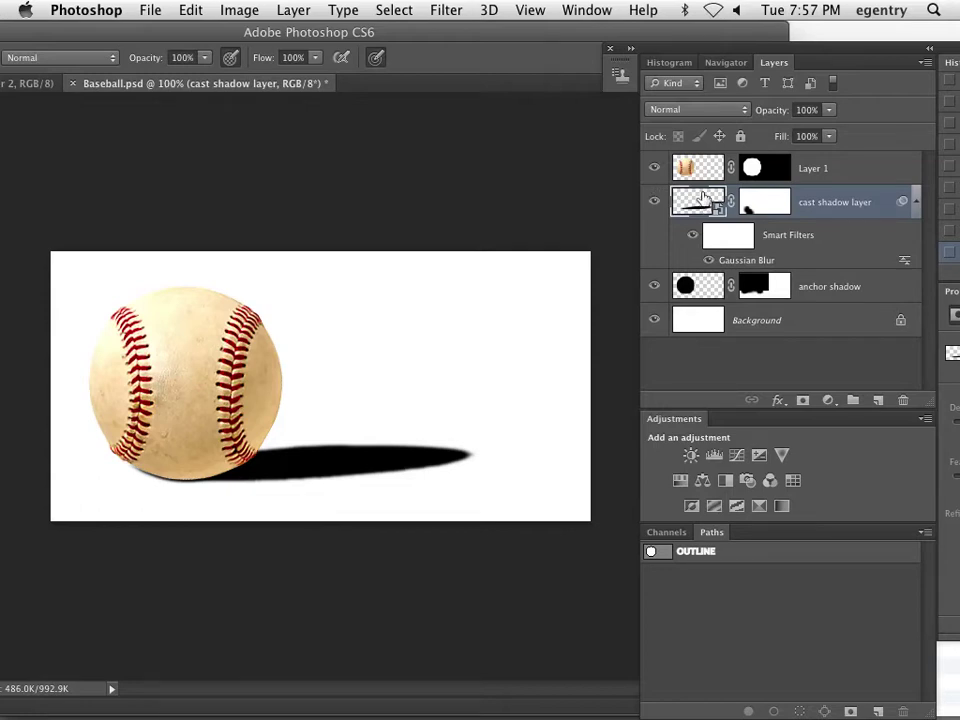
# Select the cast shadow's mask and reset Photoshop to the Photography workspace via Window > Workspace
pyautogui.click(780, 205)
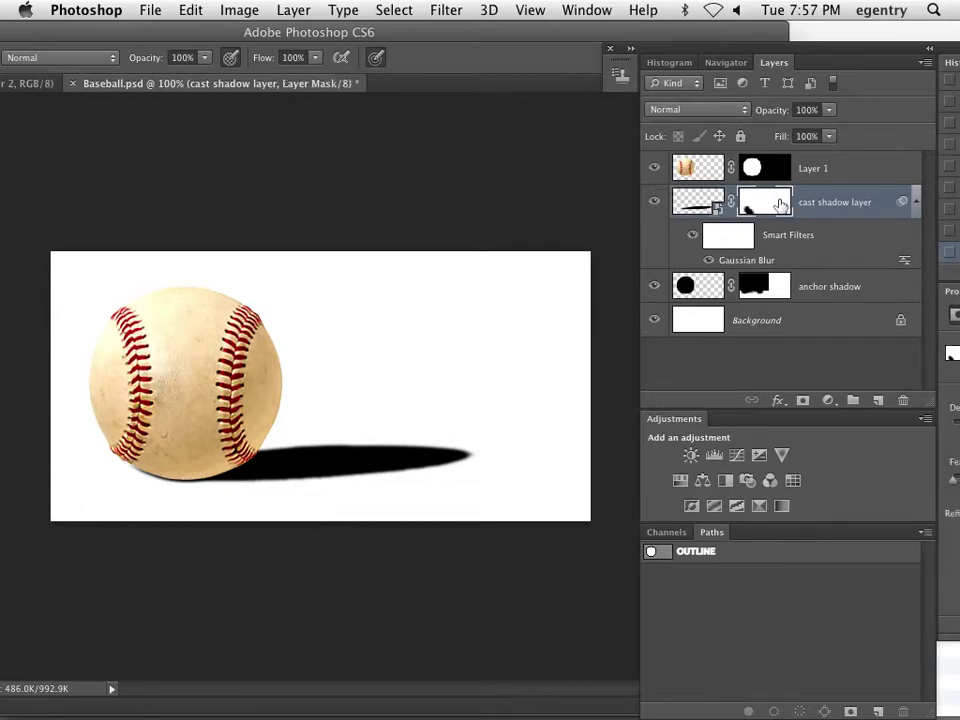
pyautogui.moveTo(113, 33); pyautogui.dragTo(154, 34)
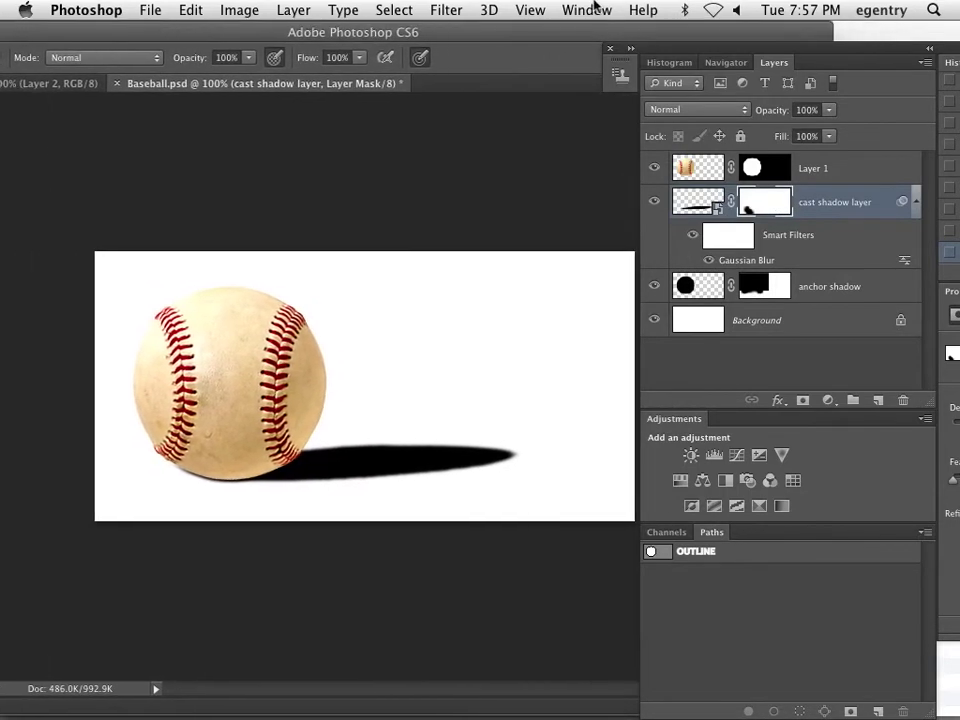
pyautogui.click(586, 10)
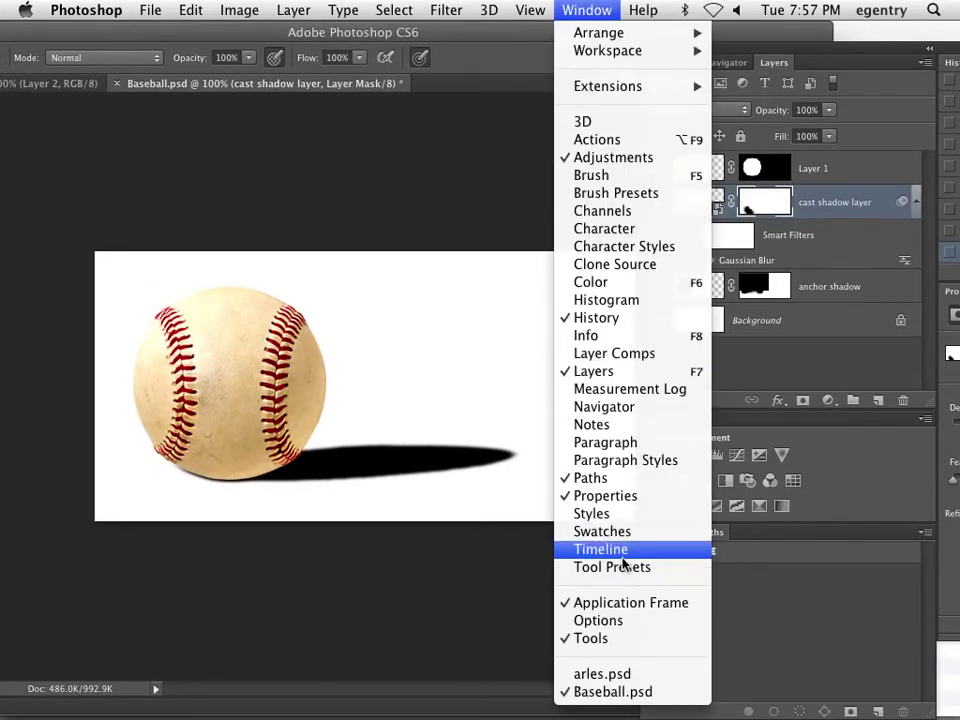
pyautogui.click(413, 619)
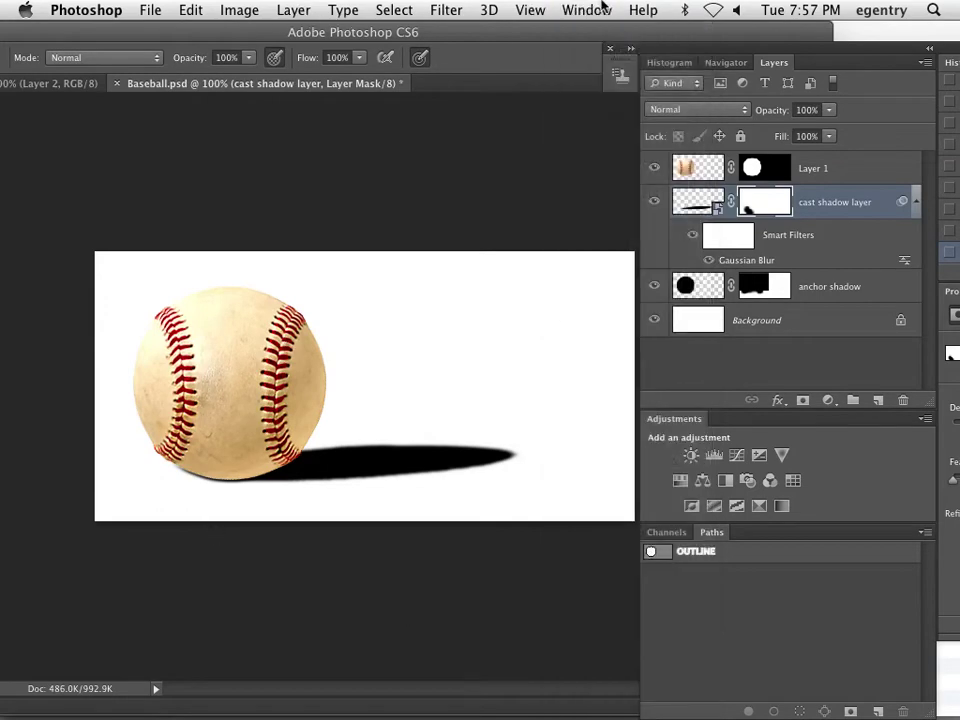
pyautogui.click(603, 9)
pyautogui.moveTo(622, 51)
pyautogui.click(775, 211)
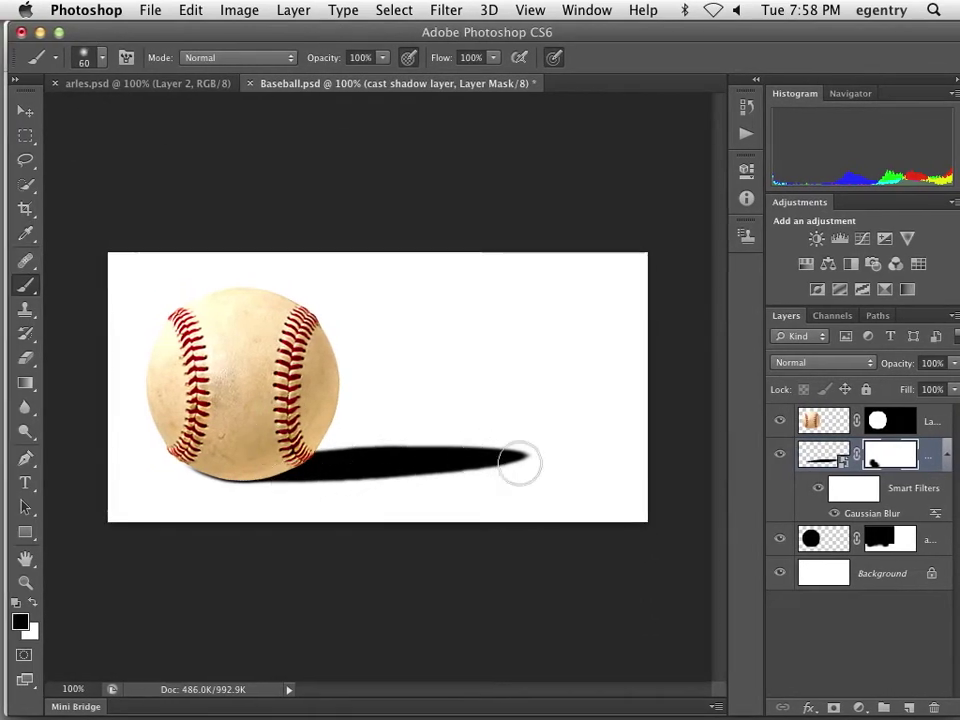
pyautogui.click(26, 384)
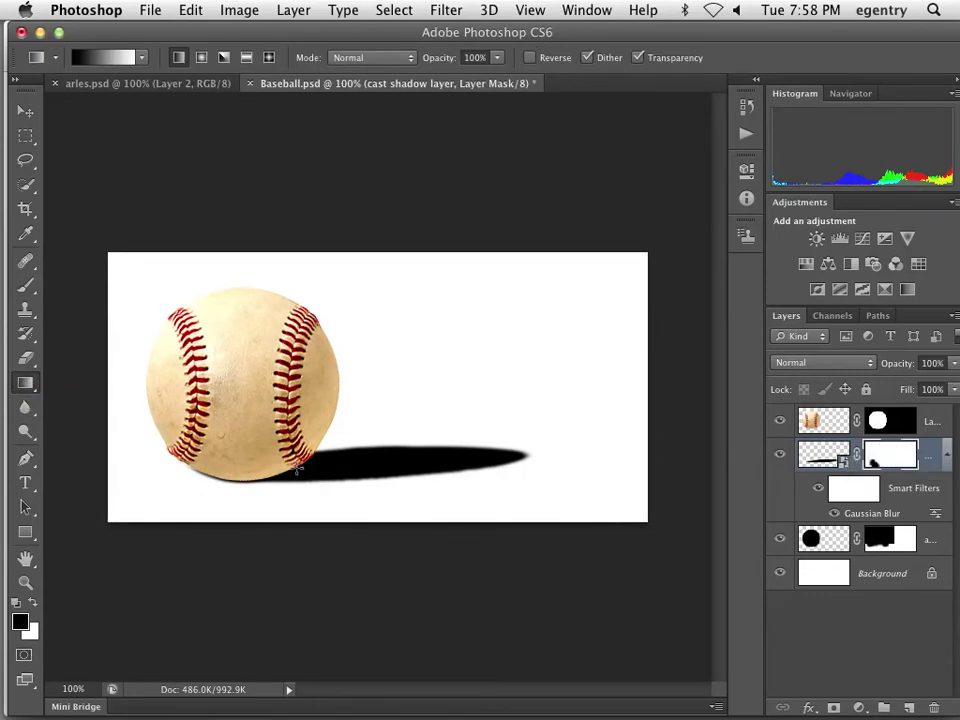
# Apply a mask gradient from the cast shadow's right tip toward the ball so it fades out
pyautogui.moveTo(297, 467)
pyautogui.mouseDown()
pyautogui.moveTo(549, 437)
pyautogui.moveTo(310, 465)
pyautogui.mouseUp()
pyautogui.hotkey('ctrl', 'z')
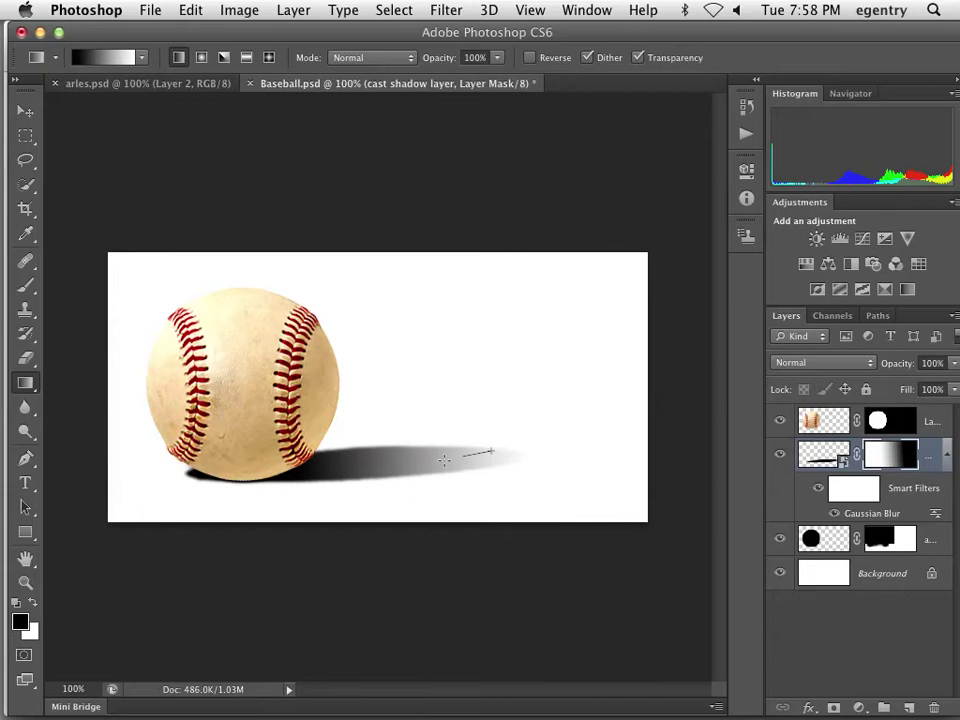
pyautogui.moveTo(444, 459); pyautogui.dragTo(235, 465)
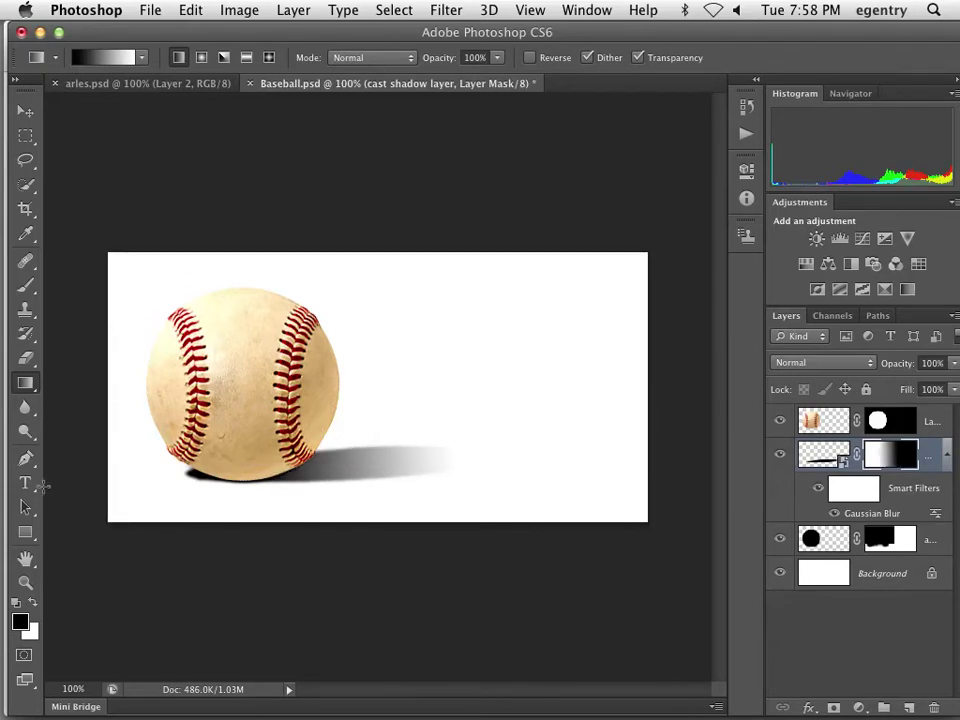
pyautogui.click(26, 284)
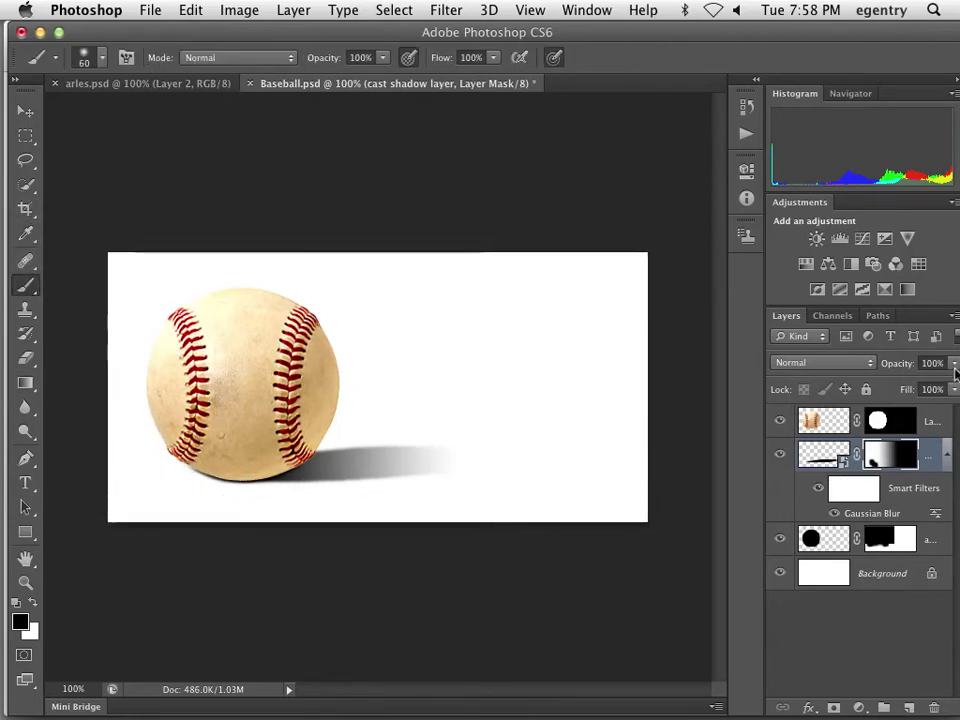
# Set the cast shadow layer to 77% opacity with the Multiply blend mode
pyautogui.moveTo(954, 364); pyautogui.dragTo(929, 395)
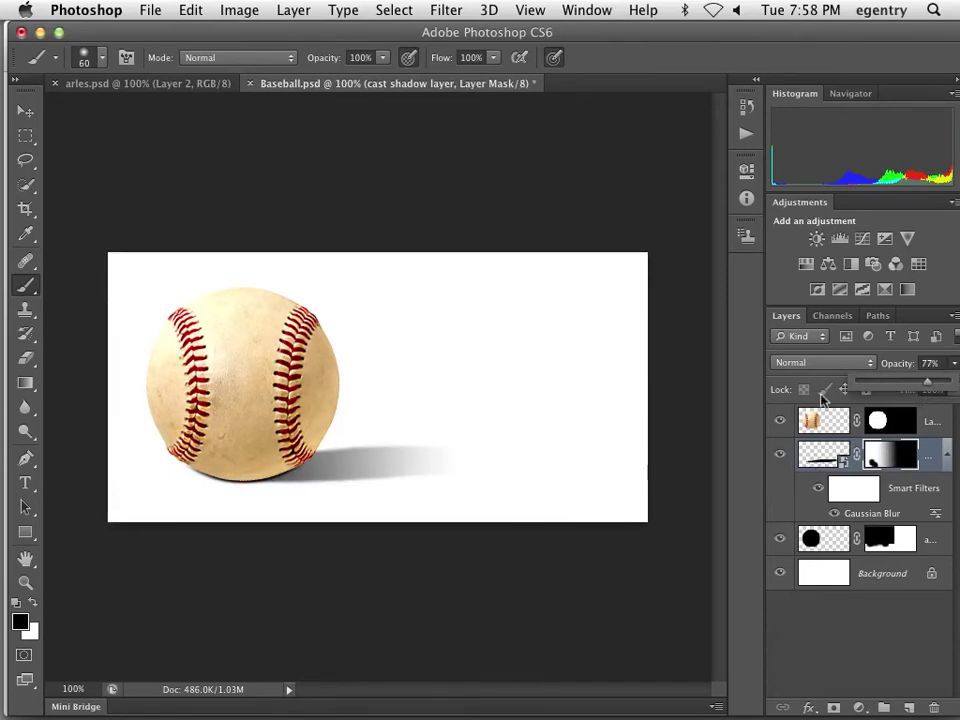
pyautogui.click(798, 364)
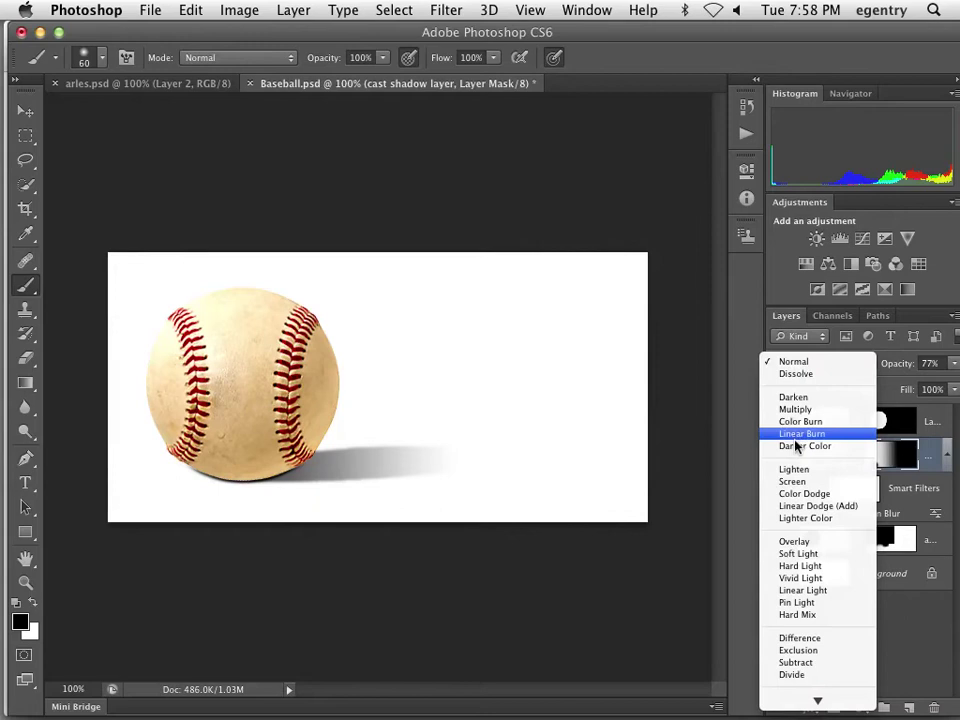
pyautogui.click(802, 541)
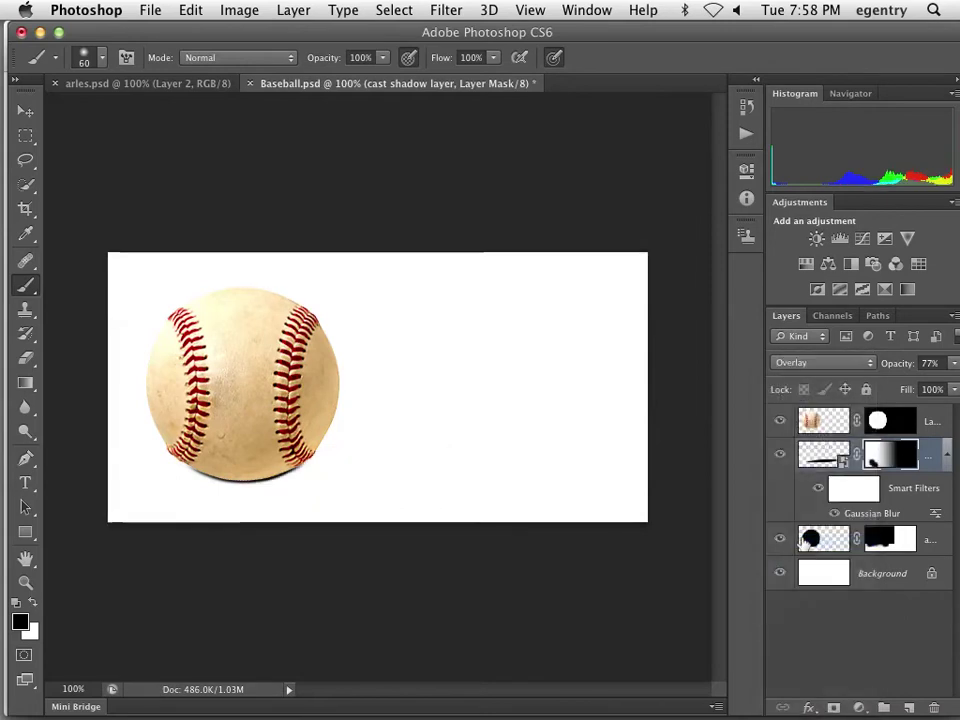
pyautogui.click(816, 364)
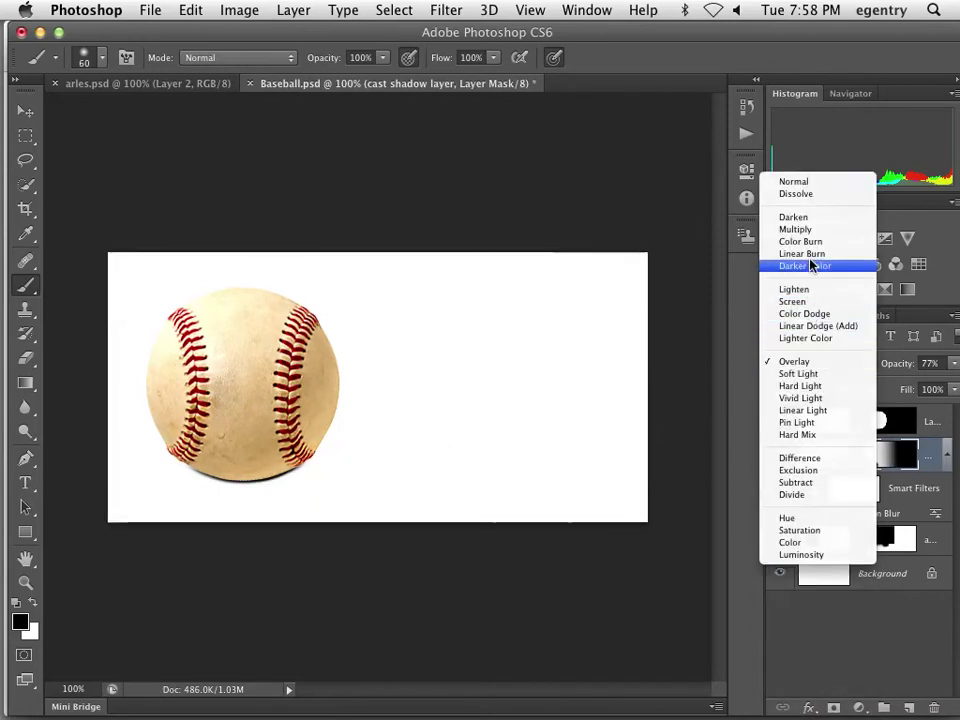
pyautogui.click(815, 229)
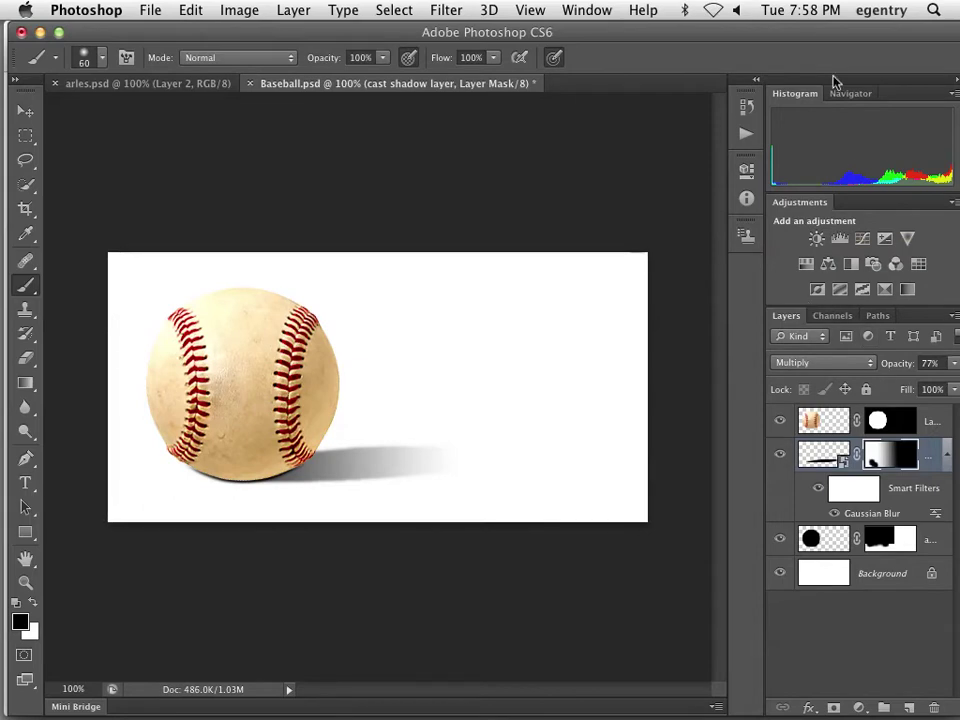
pyautogui.moveTo(828, 32); pyautogui.dragTo(777, 32)
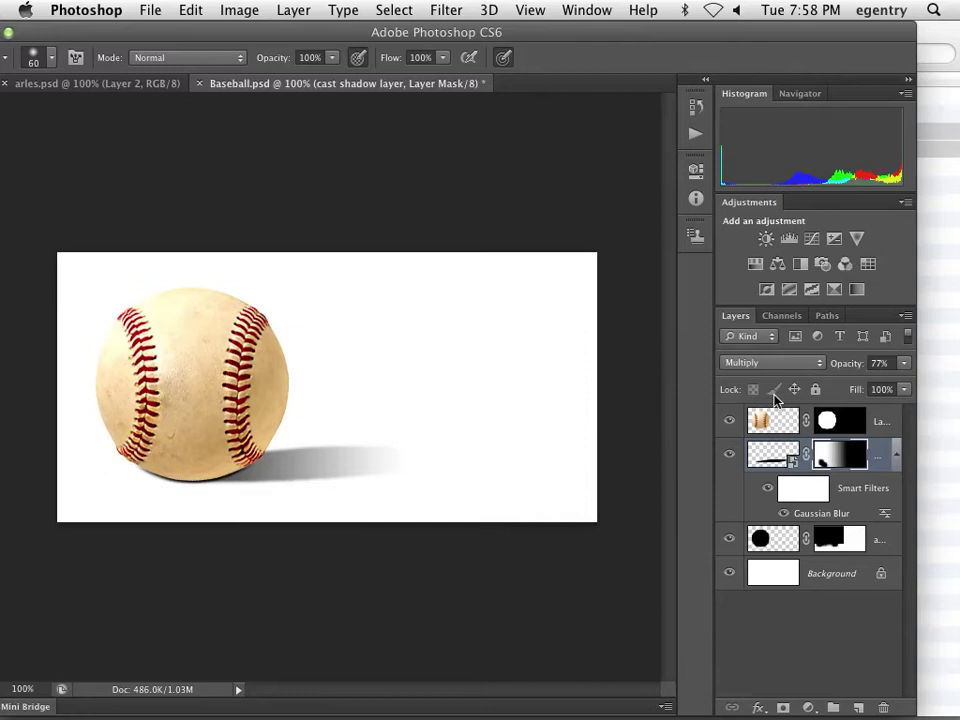
# Select the baseball through anchor shadow layers and group them as 'baseball'
pyautogui.click(763, 424)
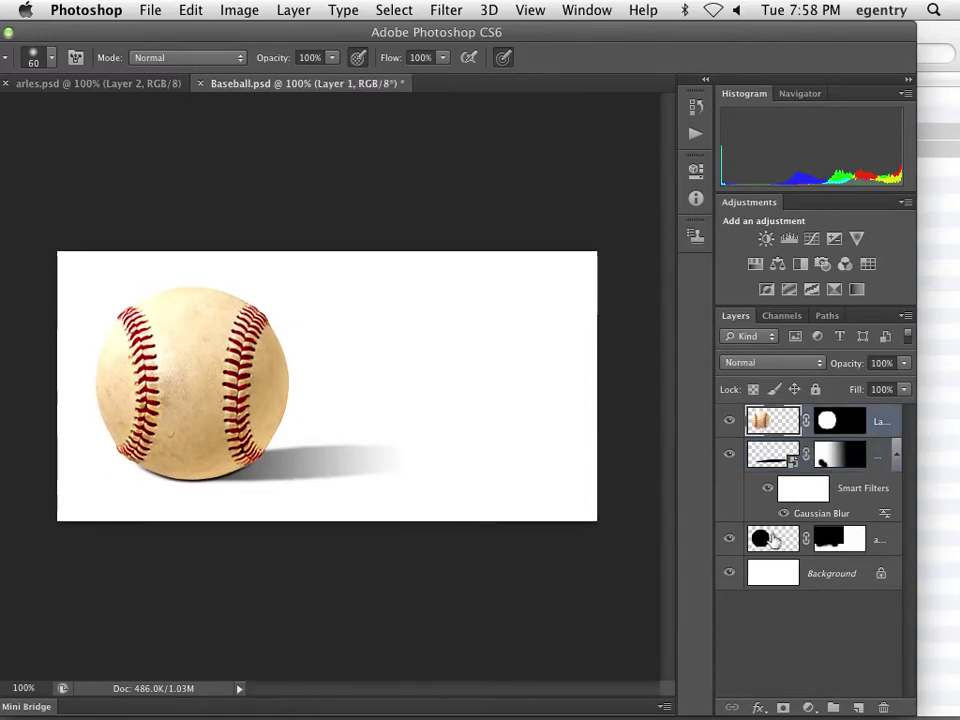
pyautogui.keyDown('super'); pyautogui.click(773, 541); pyautogui.keyUp('super')
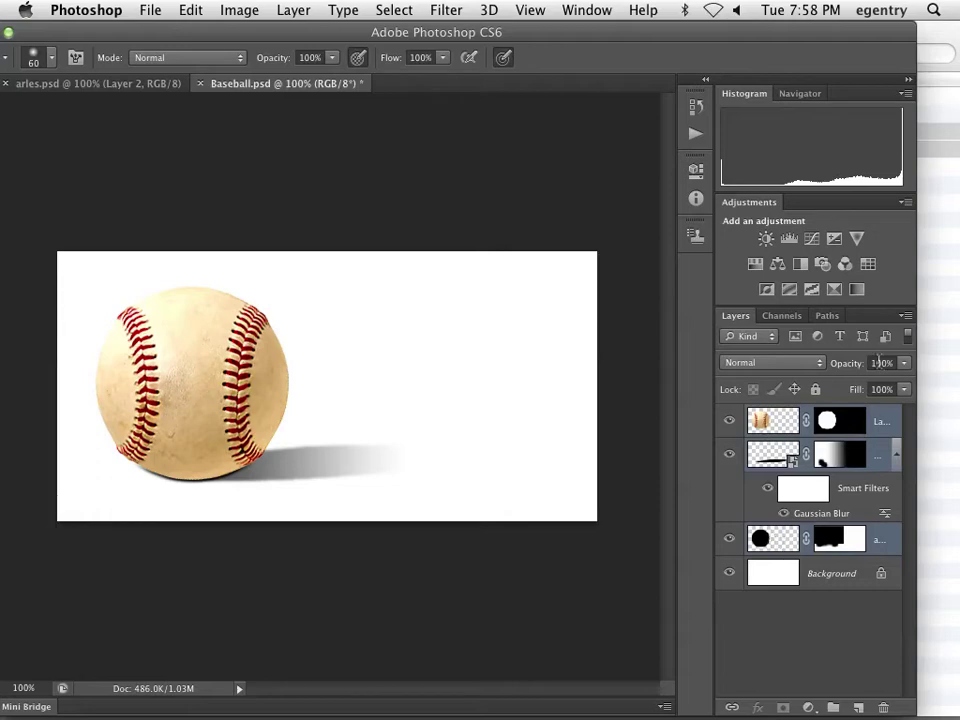
pyautogui.click(905, 318)
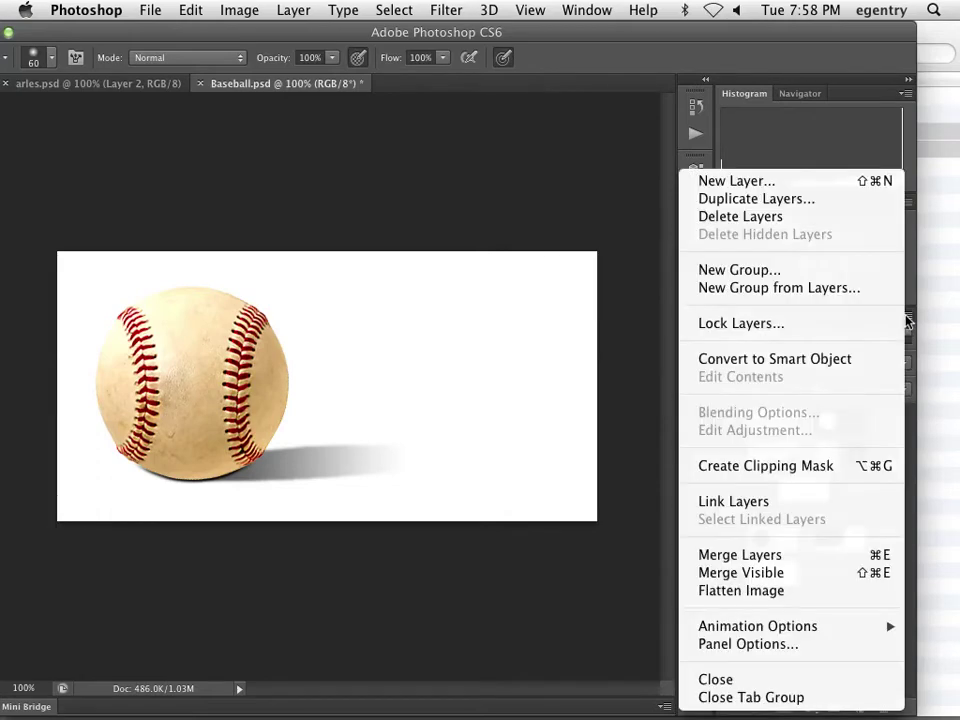
pyautogui.click(707, 287)
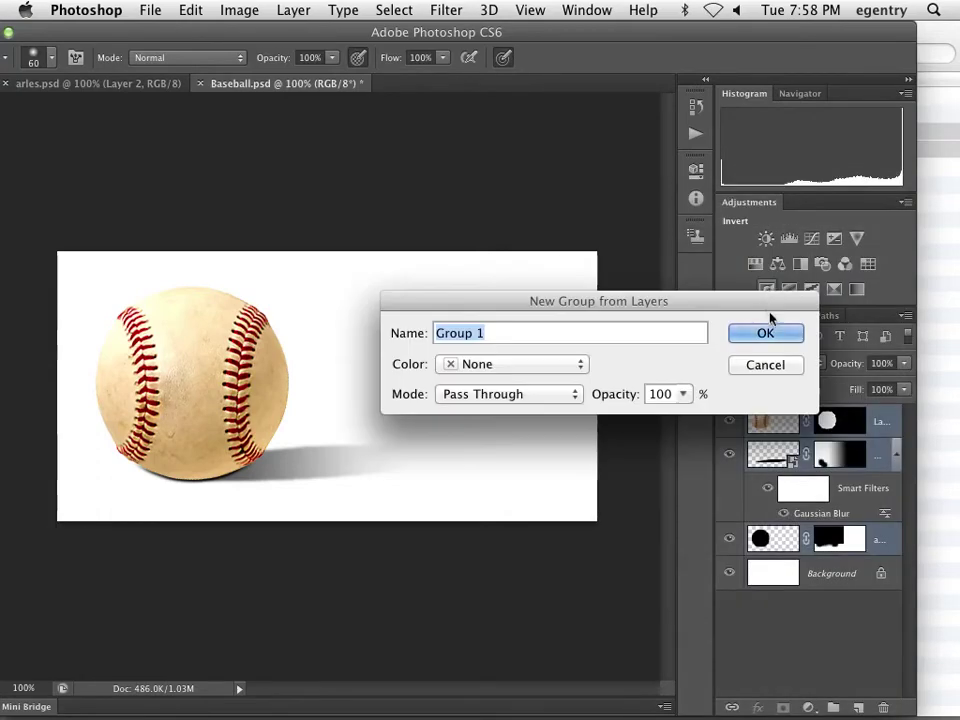
pyautogui.write('baseba')
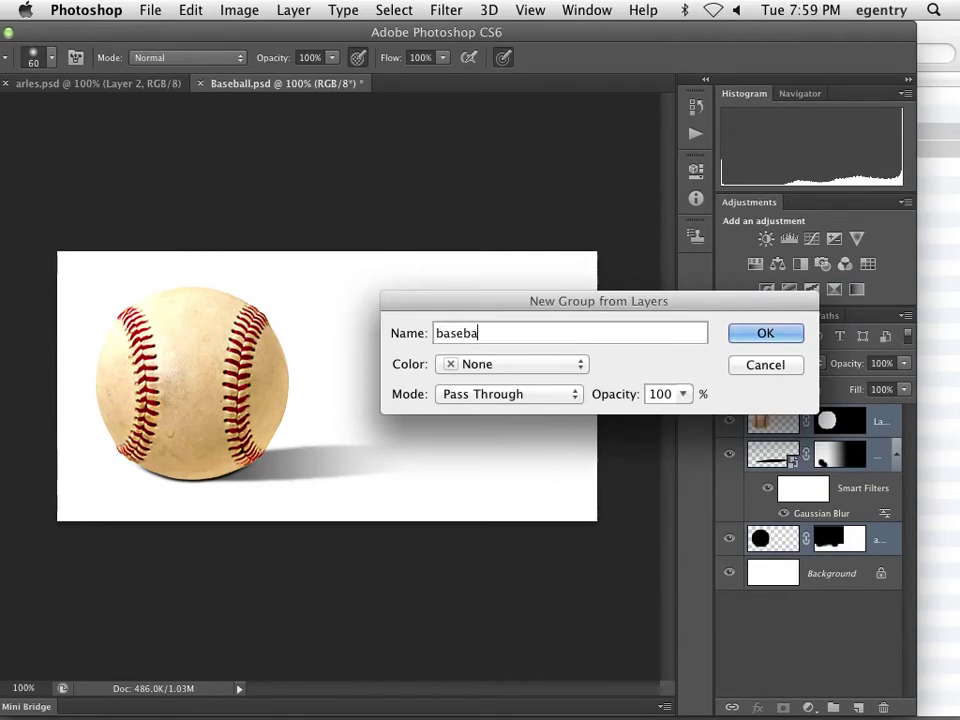
pyautogui.write('ll')
pyautogui.press('Return')
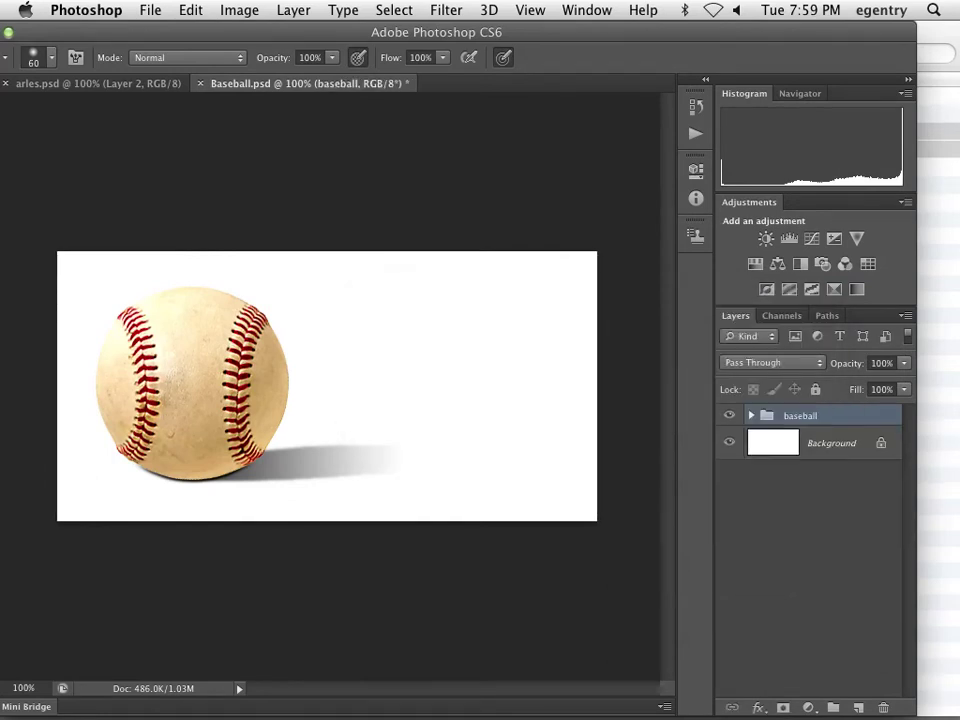
pyautogui.doubleClick(380, 34)
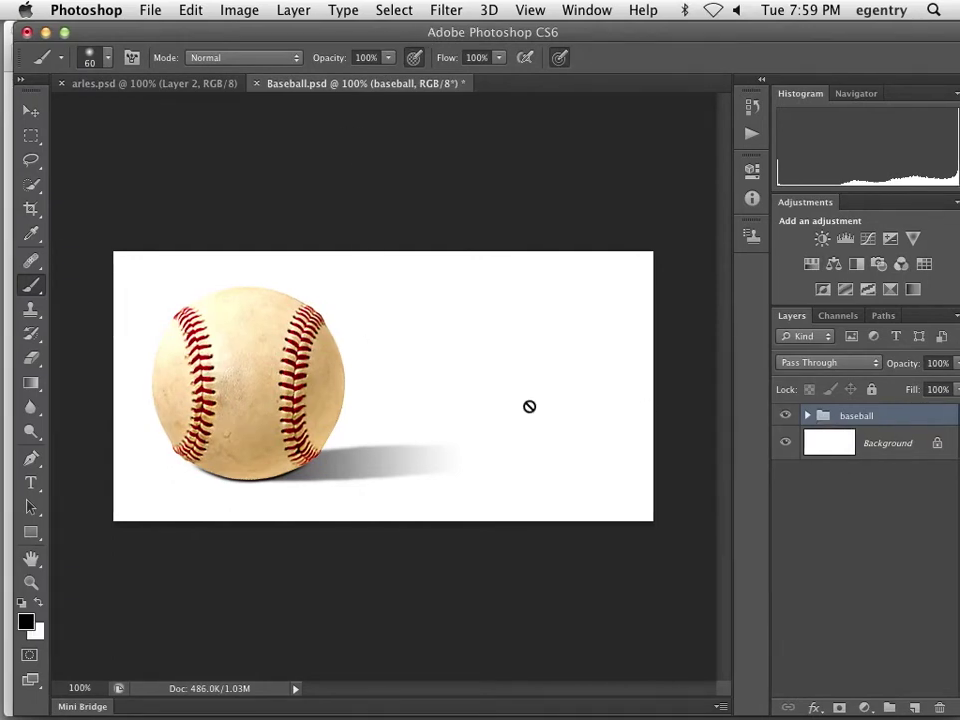
# Copy the baseball group into arles.psd with colour conversion and place the ball mid-road
pyautogui.click(31, 111)
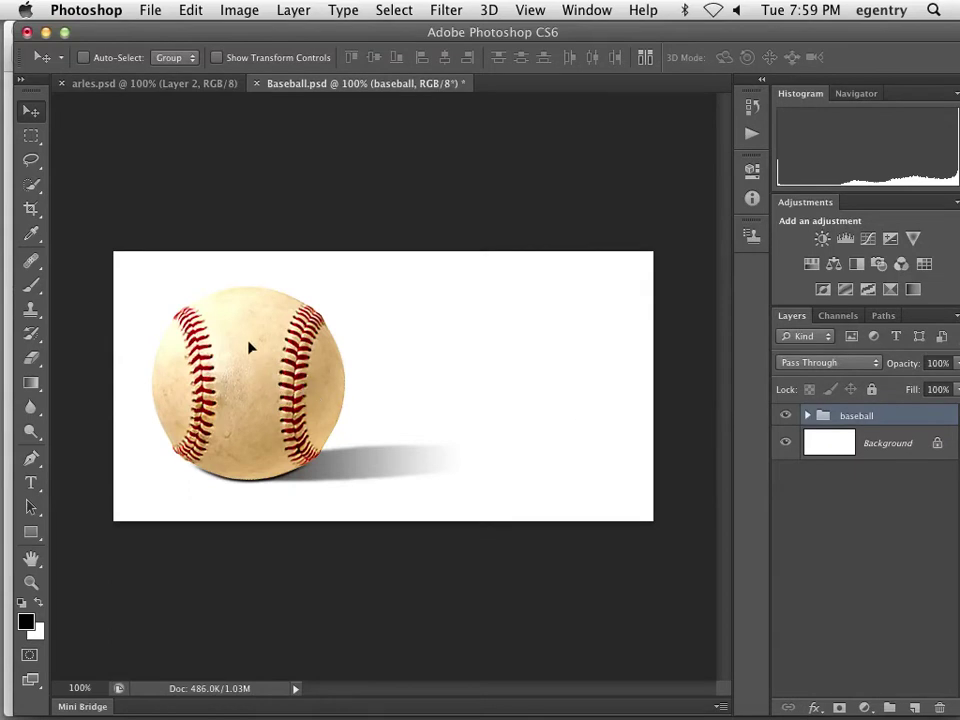
pyautogui.moveTo(251, 343); pyautogui.dragTo(263, 577)
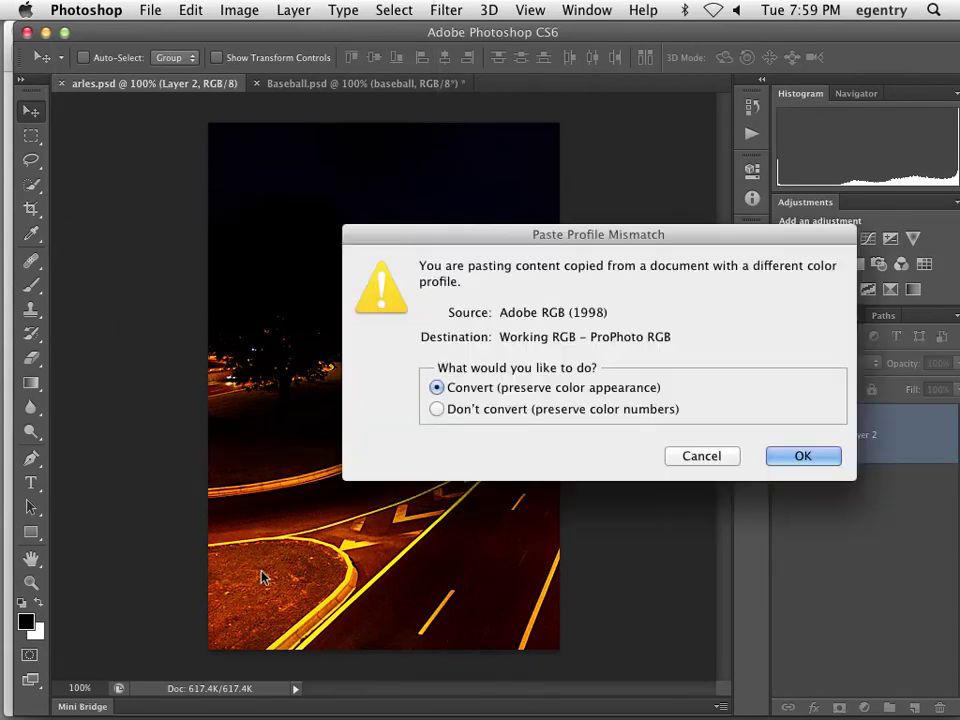
pyautogui.click(796, 459)
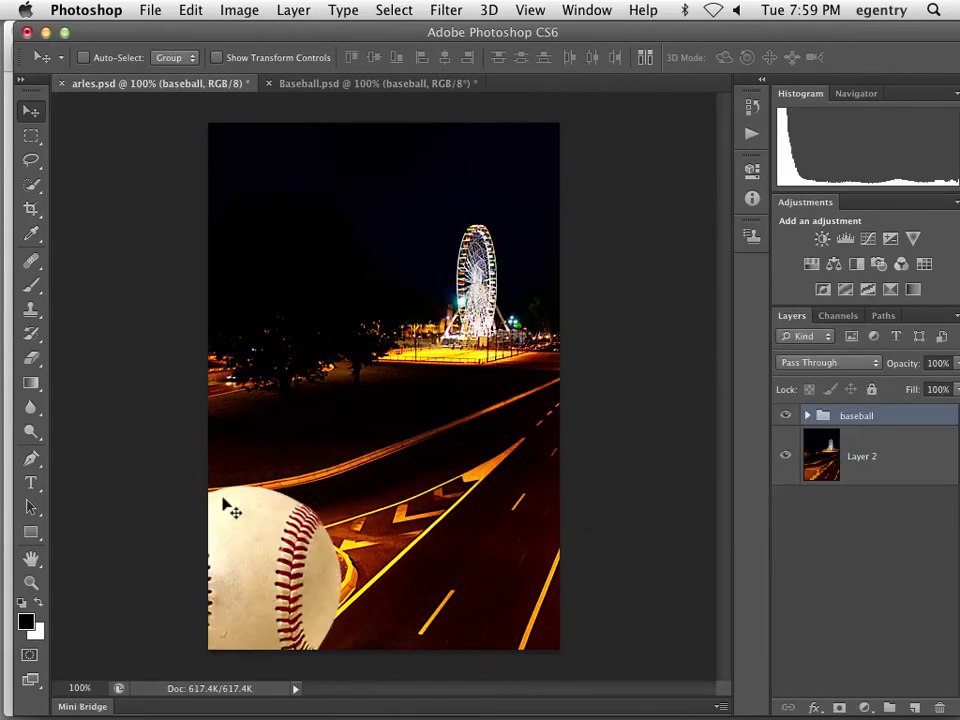
pyautogui.moveTo(264, 536); pyautogui.dragTo(328, 483)
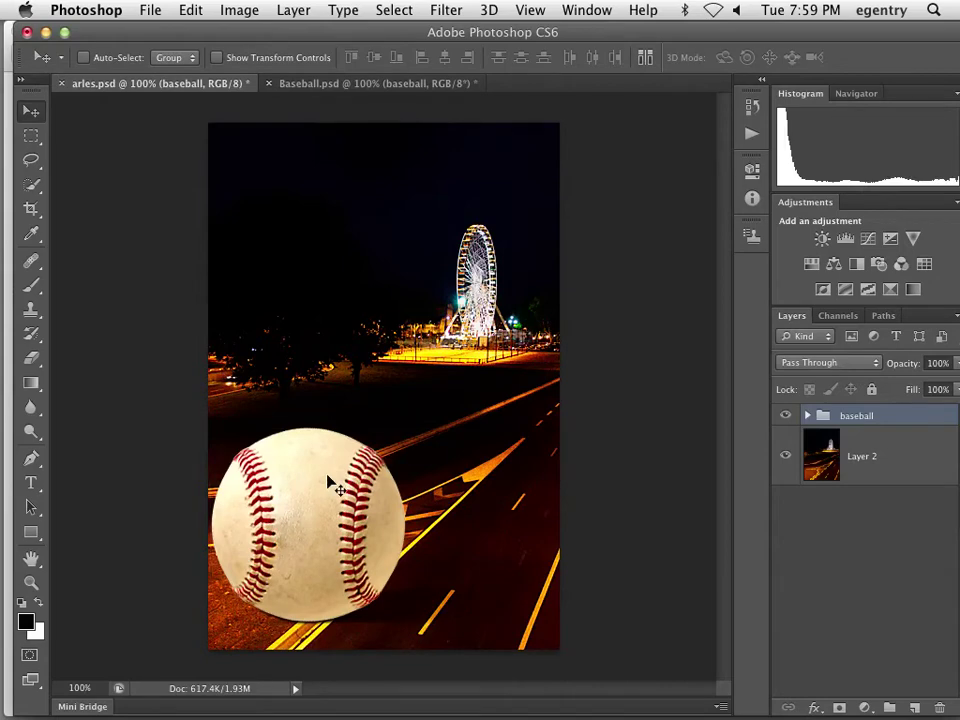
# Scale the baseball group to about 28%, tilt it about 3°, and set it on the lower-left dirt island
pyautogui.press('super+t')
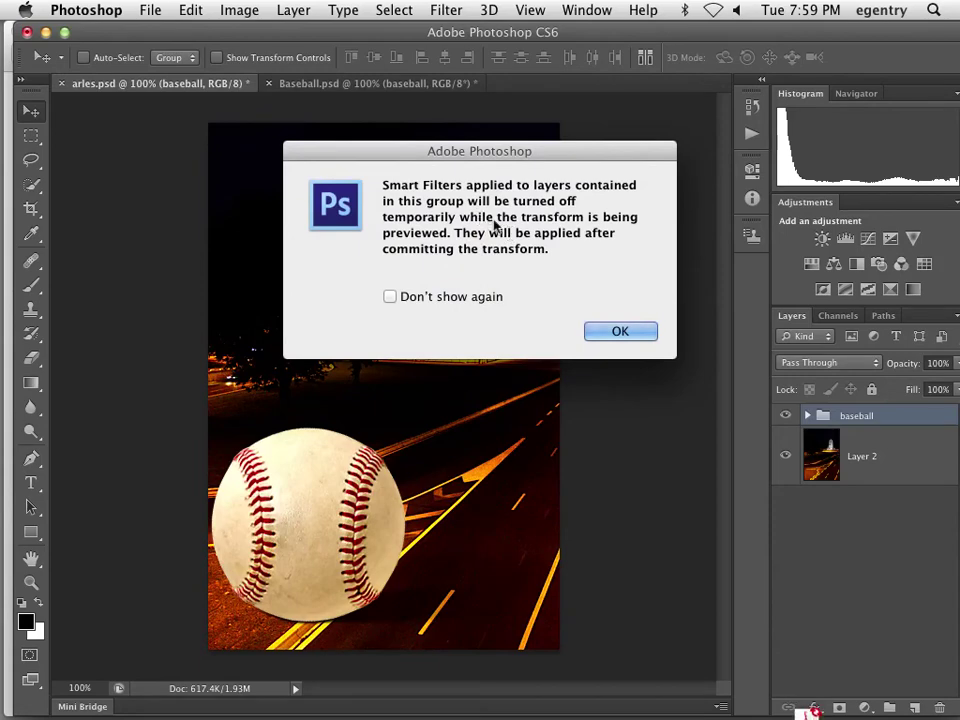
pyautogui.click(630, 331)
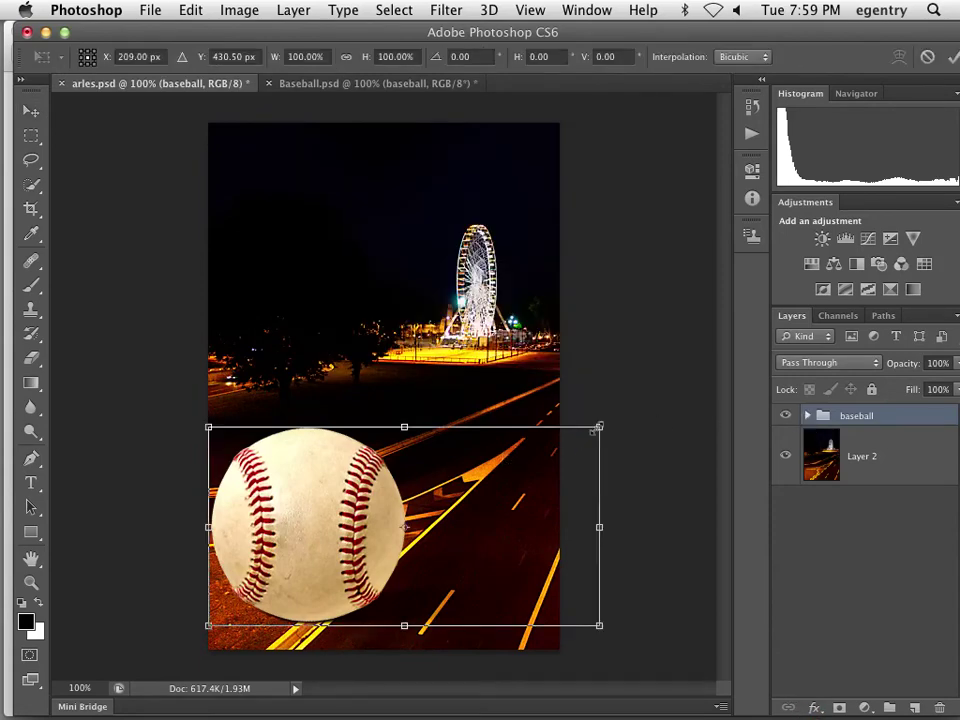
pyautogui.moveTo(597, 428); pyautogui.dragTo(292, 546)
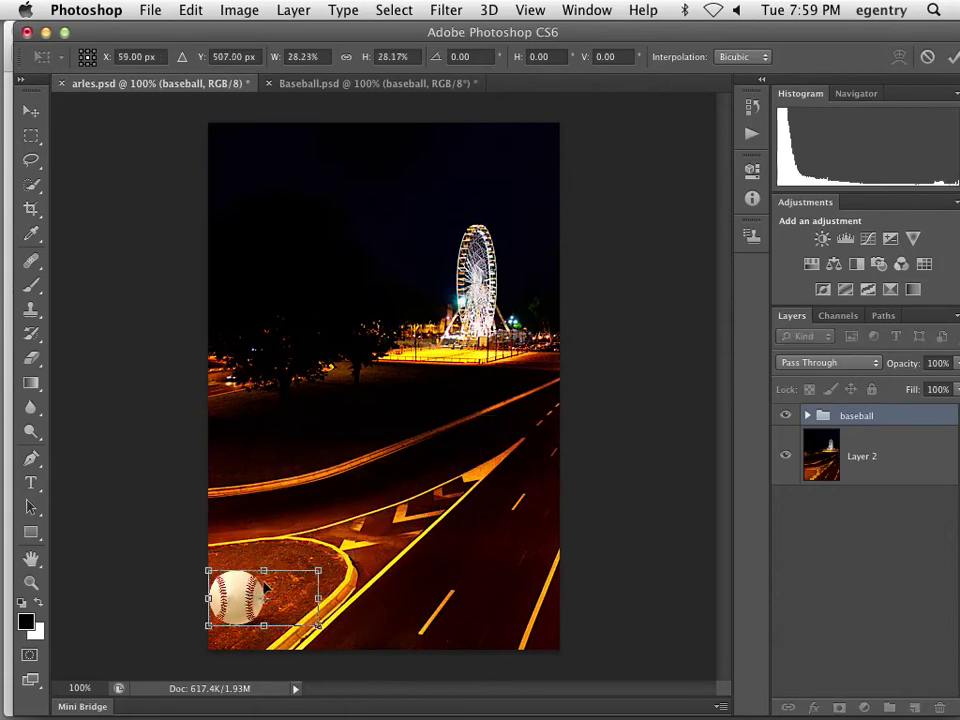
pyautogui.moveTo(265, 588); pyautogui.dragTo(287, 578)
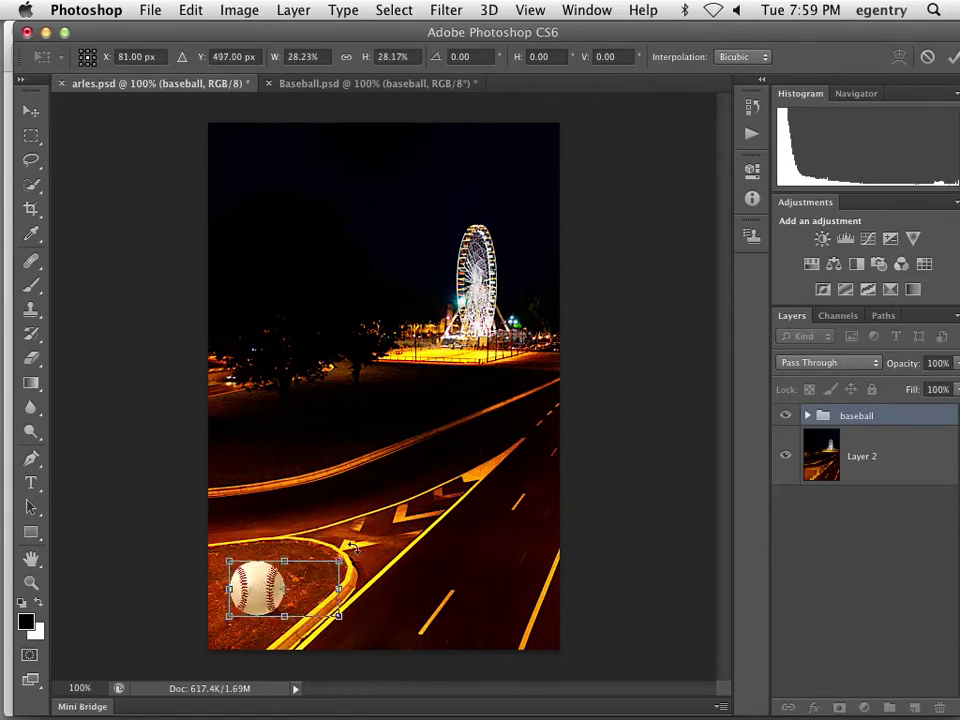
pyautogui.moveTo(353, 546); pyautogui.dragTo(349, 509)
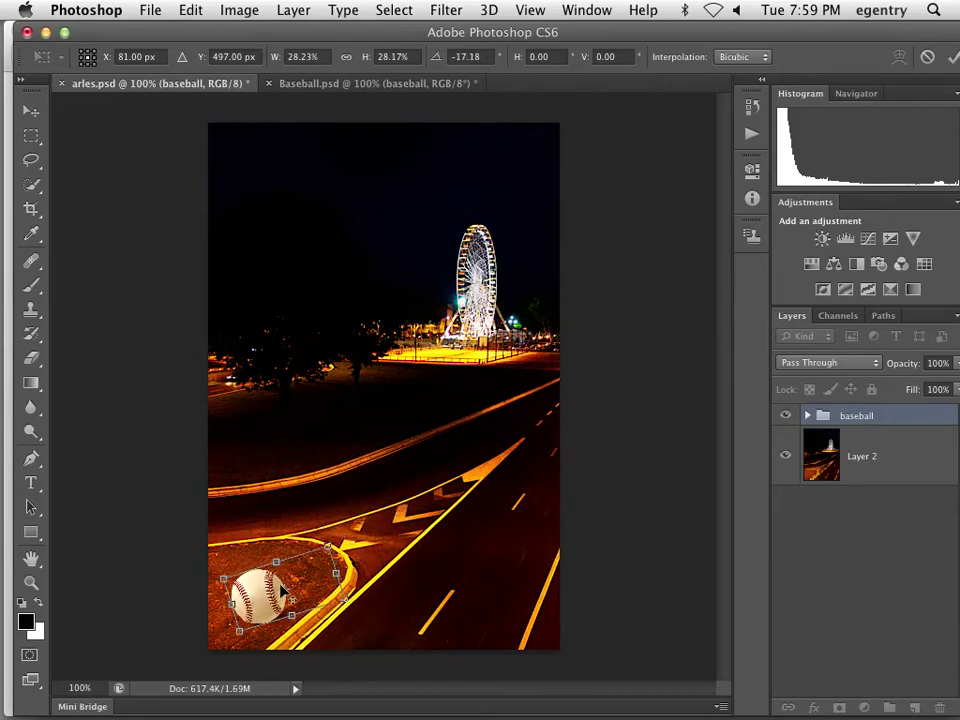
pyautogui.moveTo(283, 592); pyautogui.dragTo(247, 589)
pyautogui.moveTo(324, 520); pyautogui.dragTo(342, 531)
pyautogui.moveTo(240, 590); pyautogui.dragTo(251, 594)
pyautogui.press('Return')
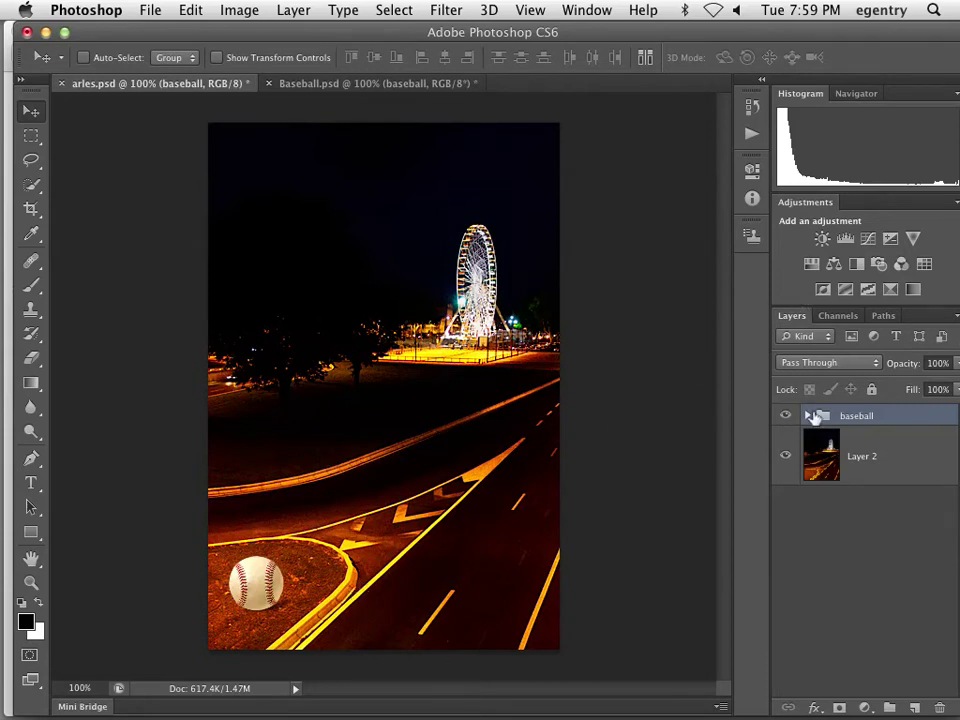
pyautogui.click(811, 416)
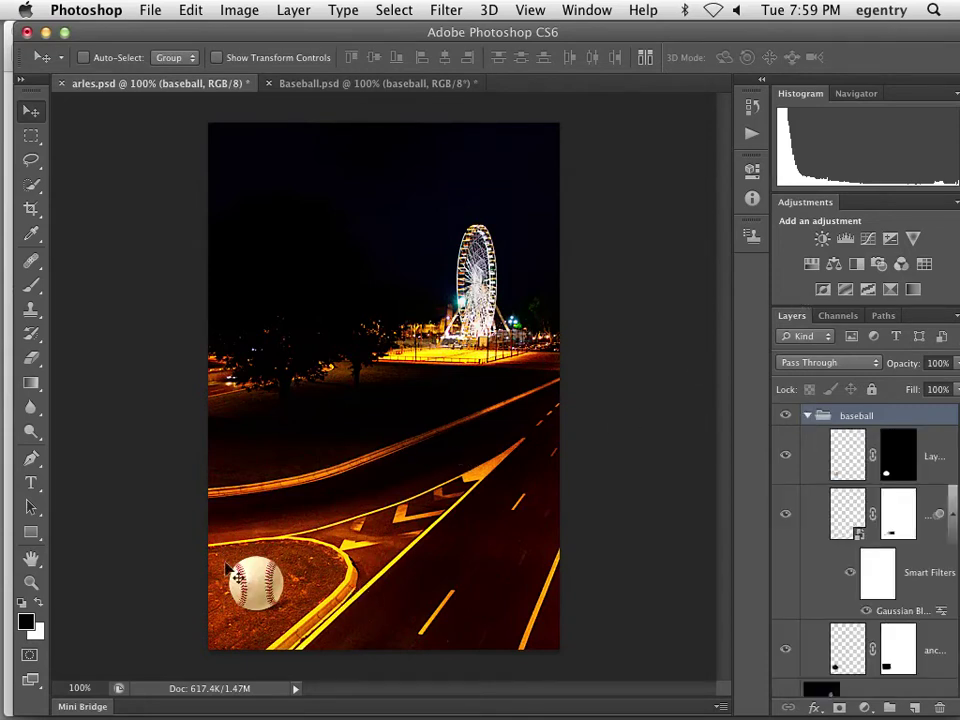
# Create Layer 3, move it to the top of the baseball group, and rename it 'dodge burn'
pyautogui.click(913, 708)
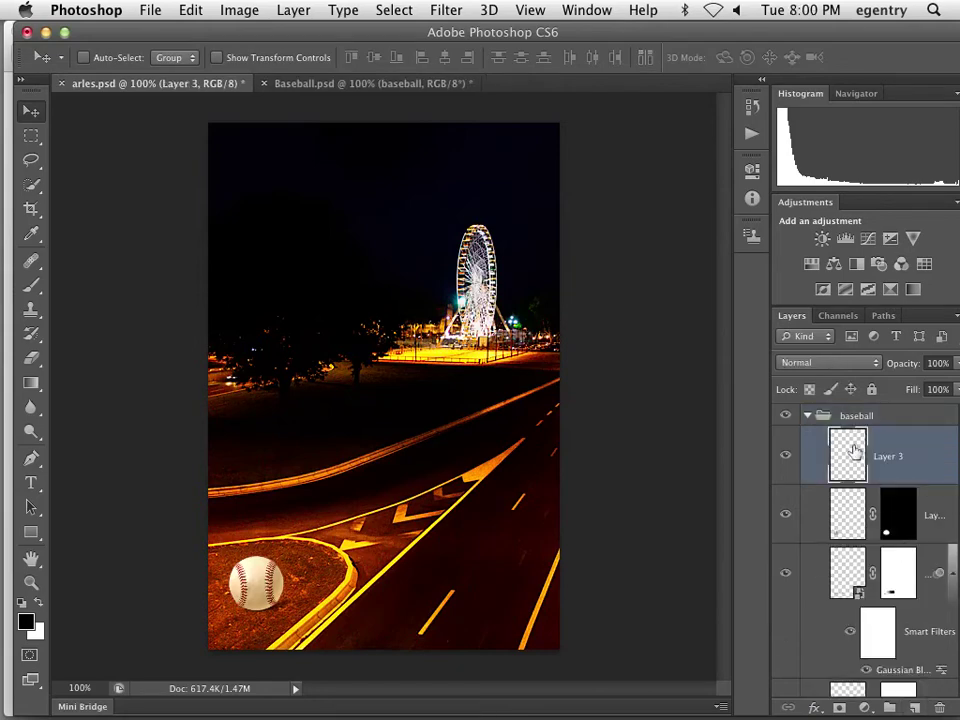
pyautogui.moveTo(855, 452); pyautogui.dragTo(850, 690)
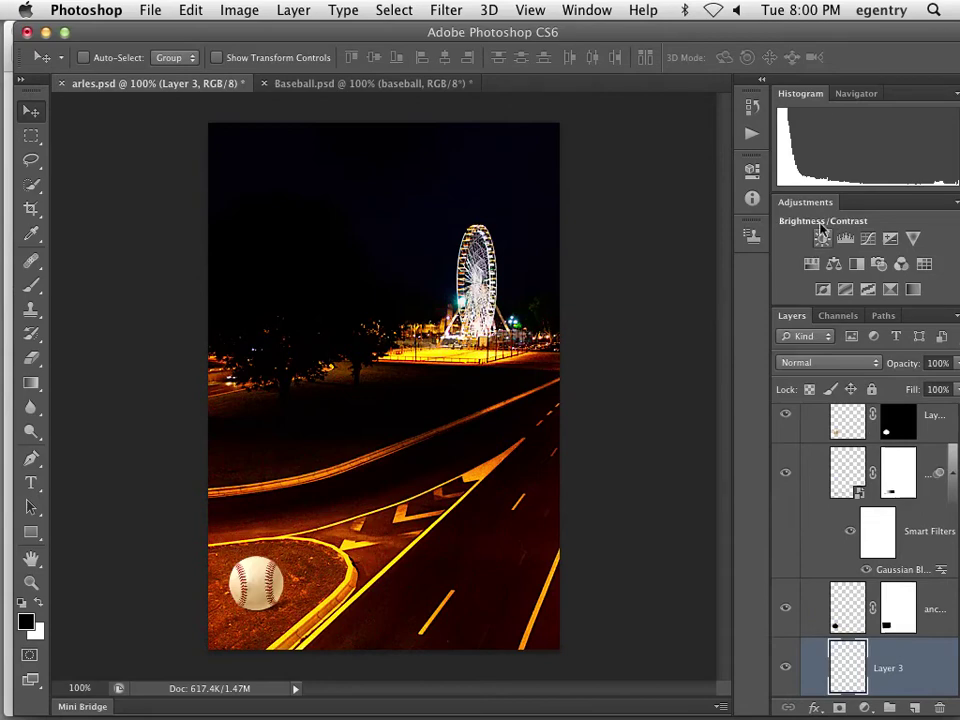
pyautogui.moveTo(791, 32); pyautogui.dragTo(727, 31)
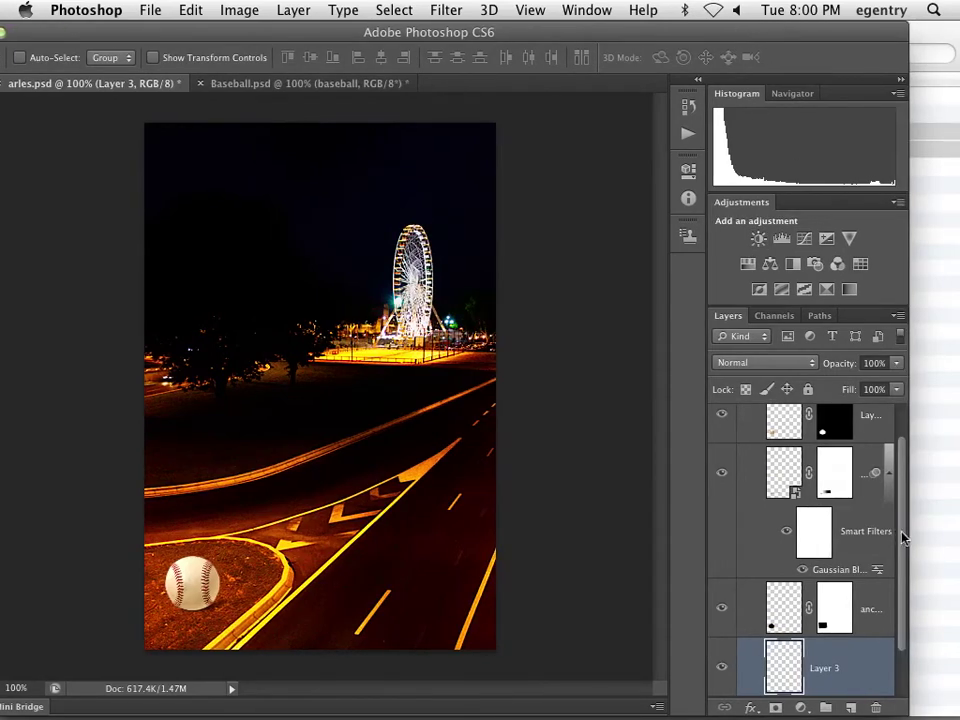
pyautogui.moveTo(902, 537); pyautogui.dragTo(892, 438)
pyautogui.moveTo(829, 690); pyautogui.dragTo(793, 430)
pyautogui.moveTo(897, 507); pyautogui.dragTo(902, 492)
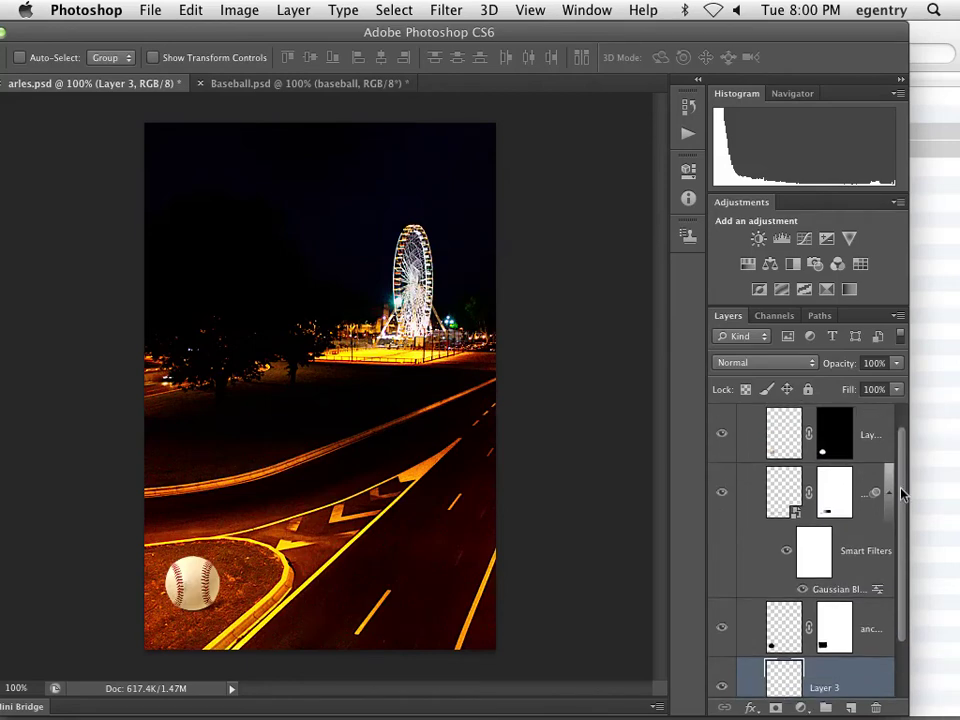
pyautogui.moveTo(861, 668); pyautogui.dragTo(897, 464)
pyautogui.moveTo(822, 513); pyautogui.dragTo(820, 455)
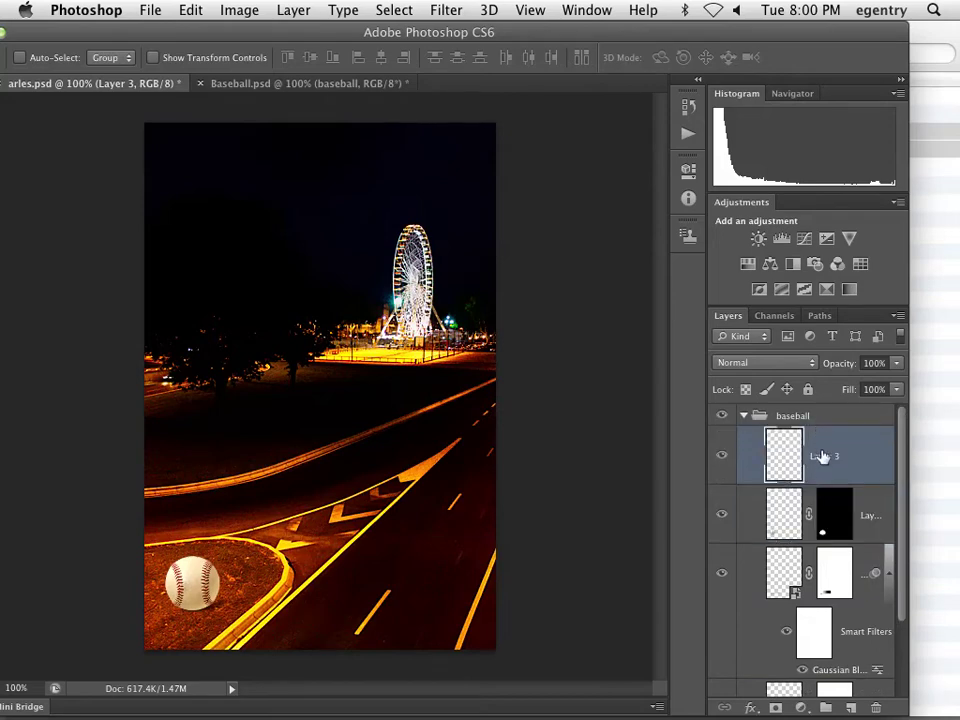
pyautogui.doubleClick(820, 456)
pyautogui.write('c')
pyautogui.press('Return')
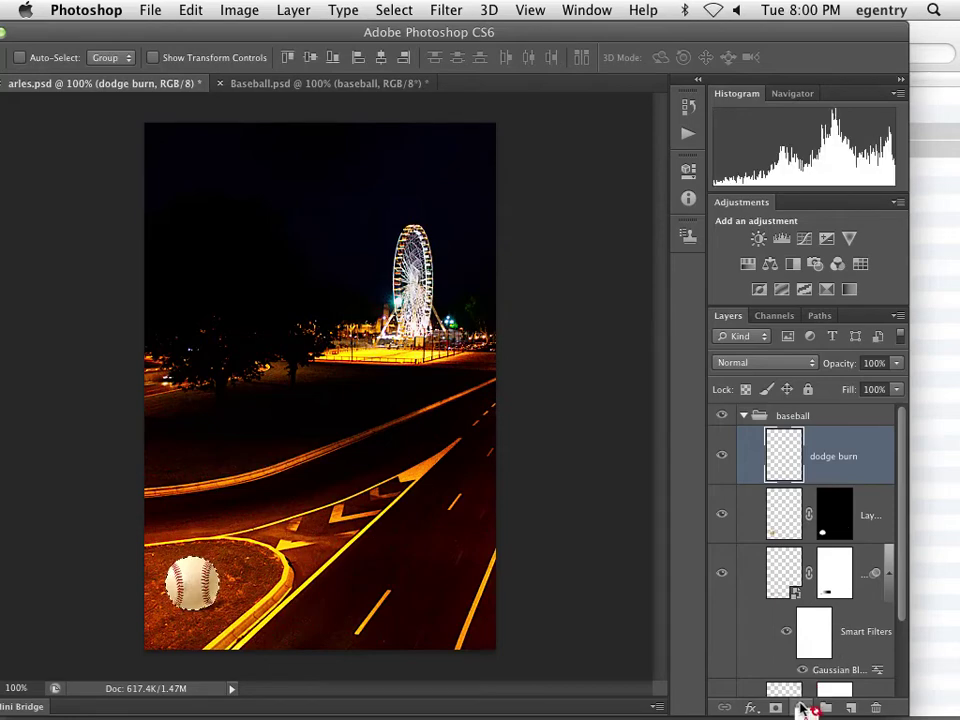
# Add a Curves adjustment and pull the RGB curve down to darken the ball
pyautogui.click(800, 707)
pyautogui.click(826, 493)
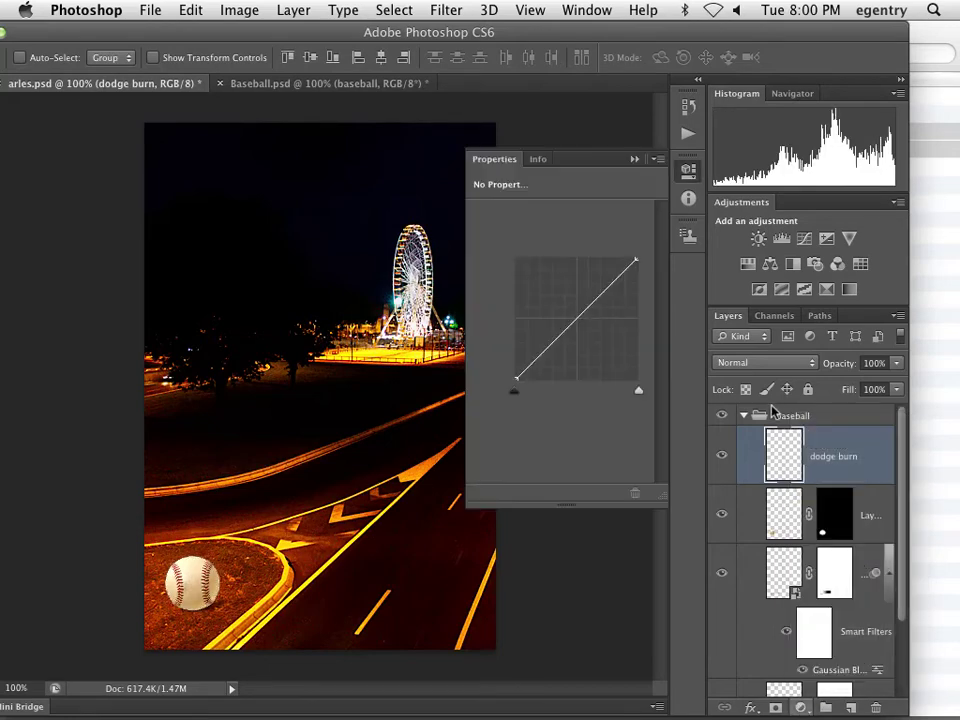
pyautogui.moveTo(551, 345); pyautogui.dragTo(581, 353)
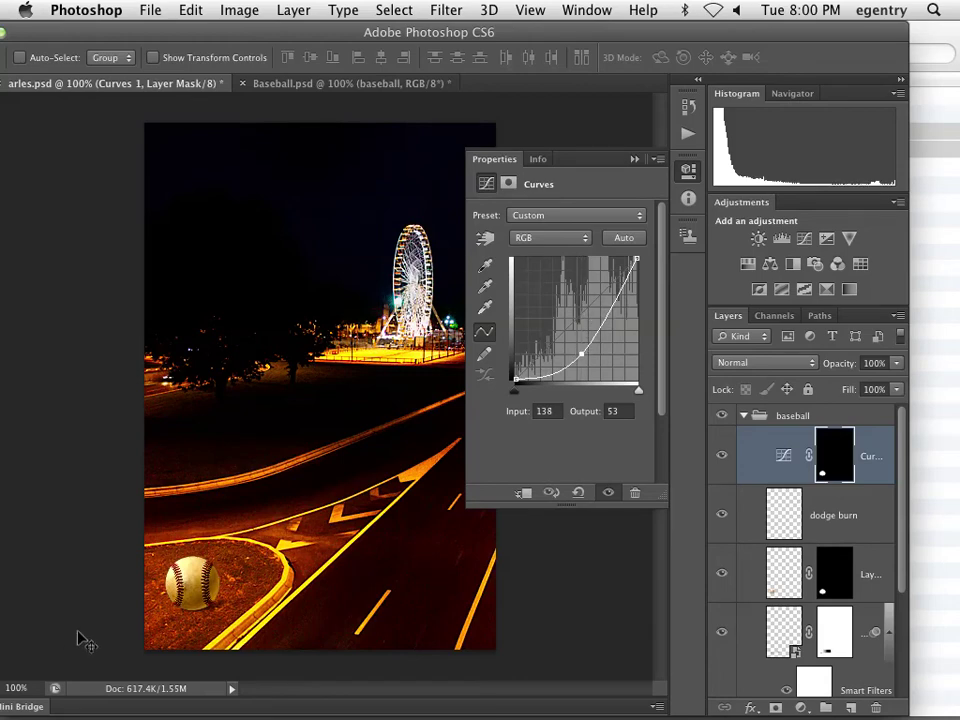
pyautogui.click(188, 575)
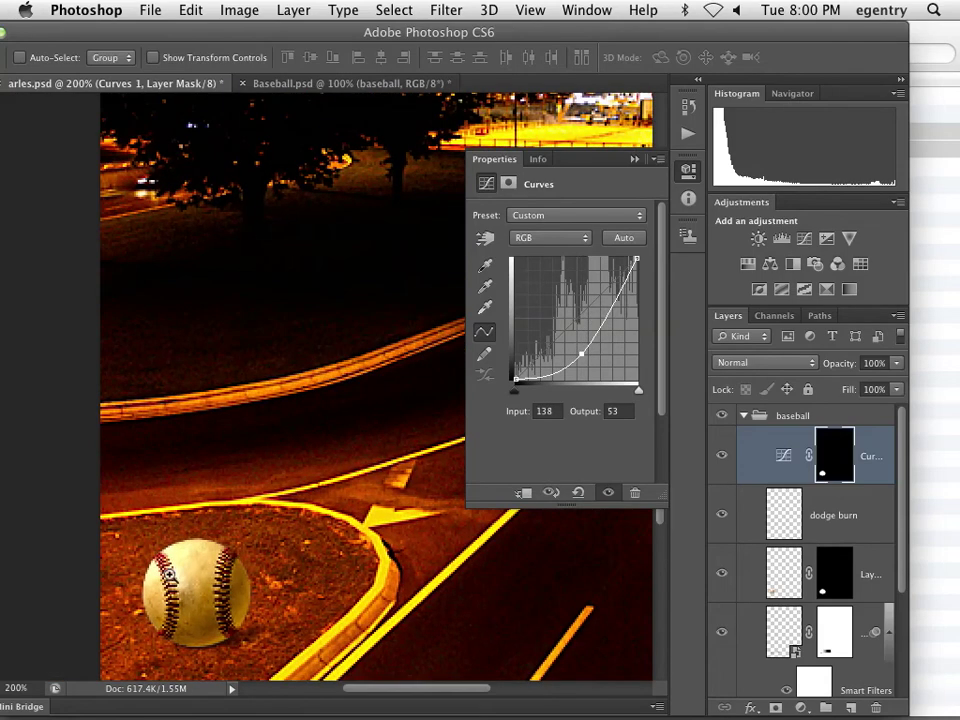
# Lower the Blue channel curve from 119 to 91 to warm the ball's tone
pyautogui.click(548, 237)
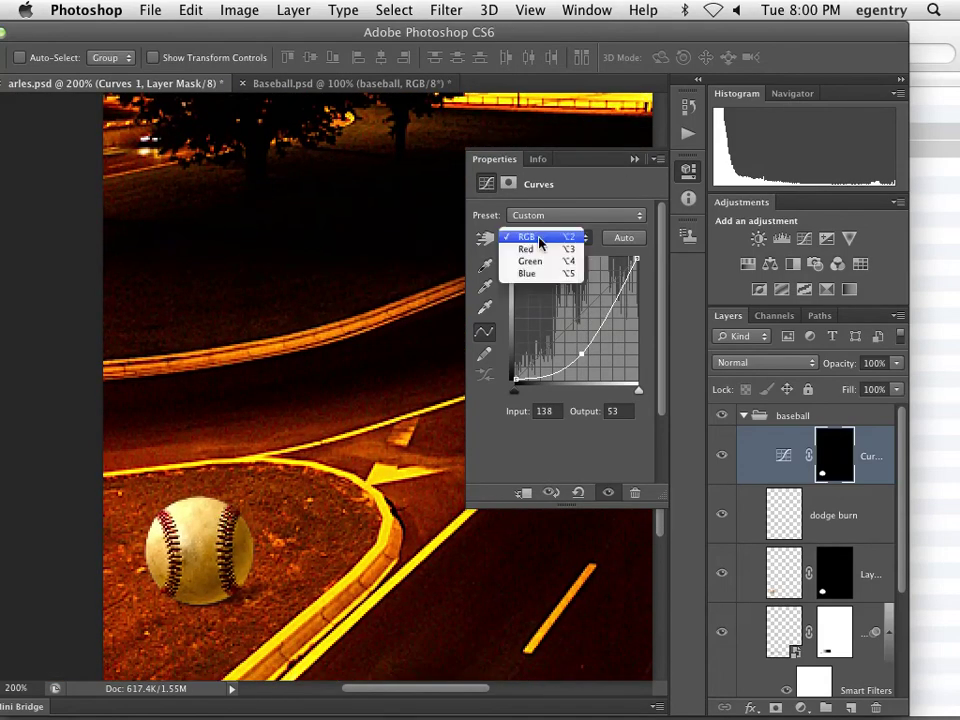
pyautogui.click(532, 271)
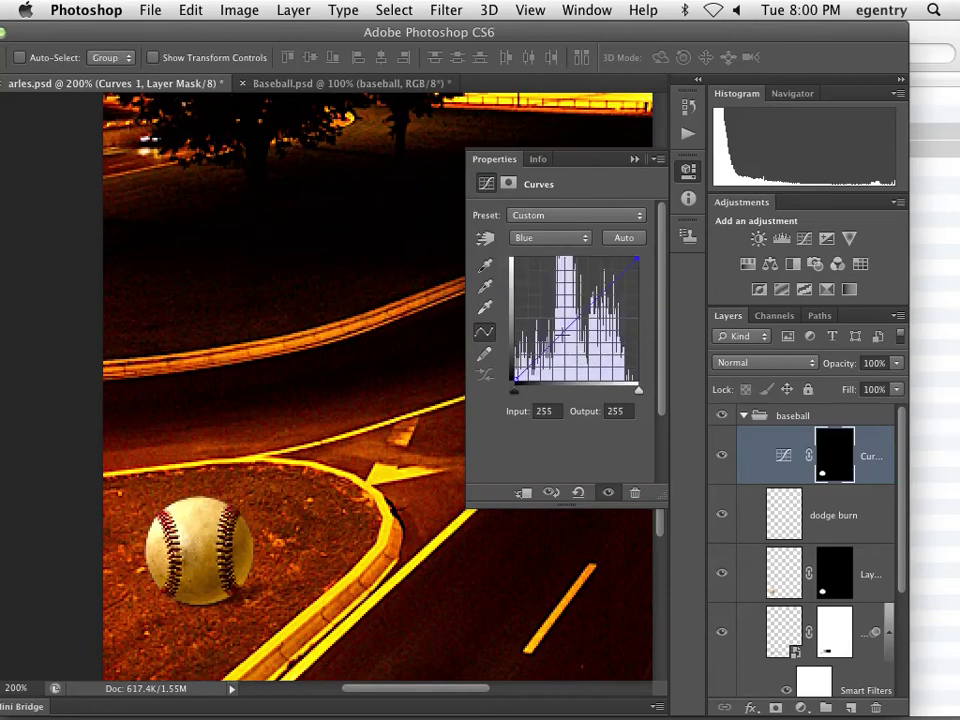
pyautogui.moveTo(566, 329); pyautogui.dragTo(571, 343)
pyautogui.hotkey('shift', 'Up')
pyautogui.keyDown('alt'); pyautogui.click(290, 473); pyautogui.keyUp('alt')
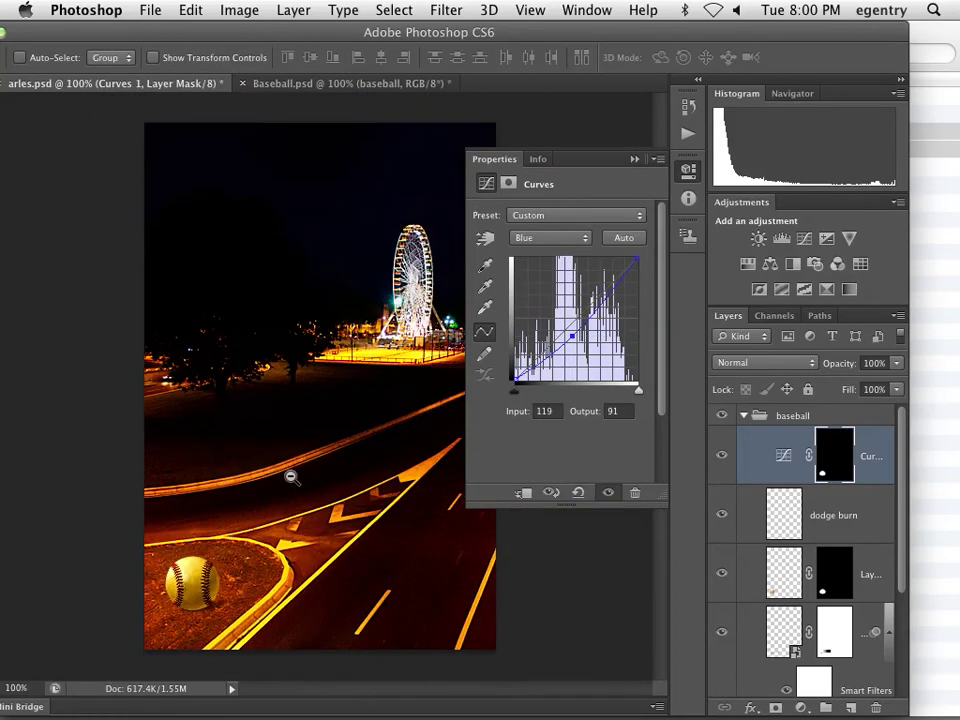
pyautogui.keyDown('alt'); pyautogui.click(291, 477); pyautogui.keyUp('alt')
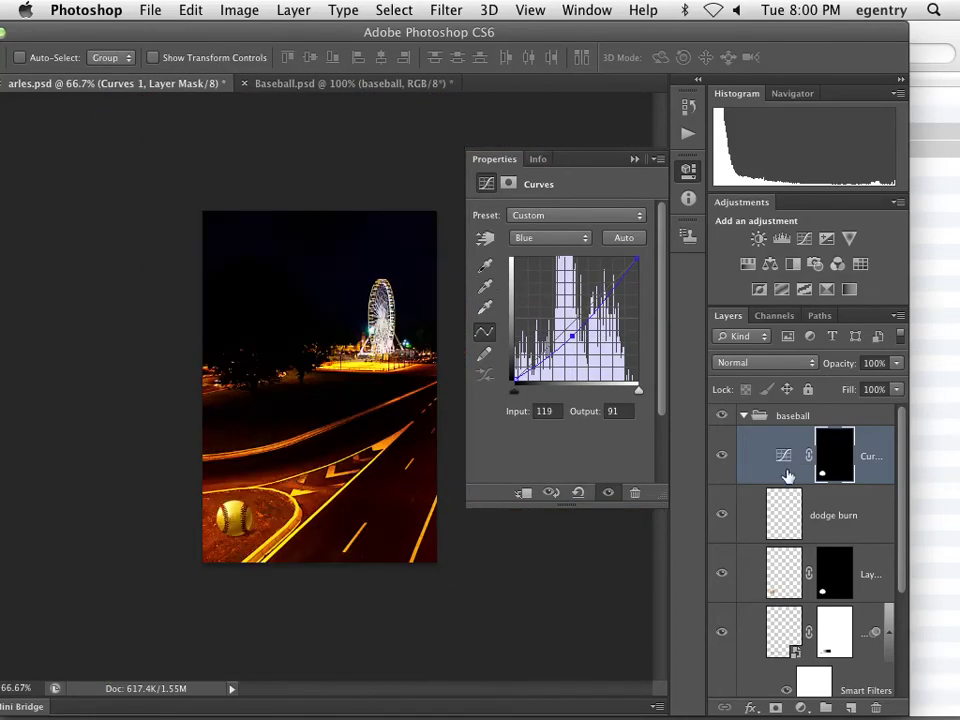
# Move the dodge burn layer above the Curves layer and set it to Overlay
pyautogui.moveTo(789, 510)
pyautogui.mouseDown()
pyautogui.moveTo(778, 440)
pyautogui.moveTo(781, 450)
pyautogui.mouseUp()
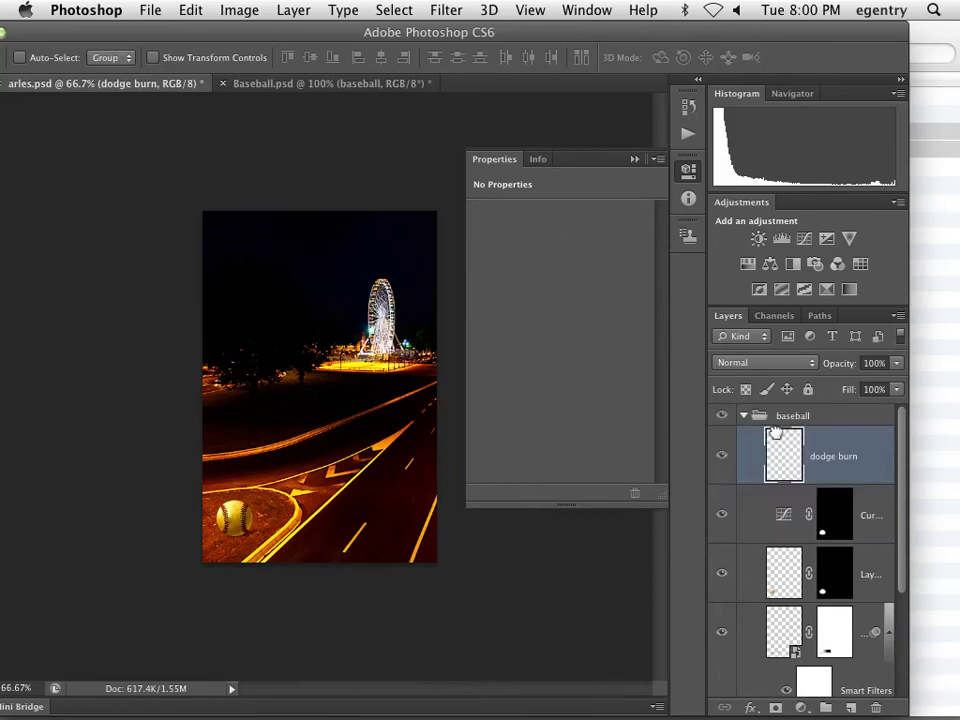
pyautogui.click(730, 362)
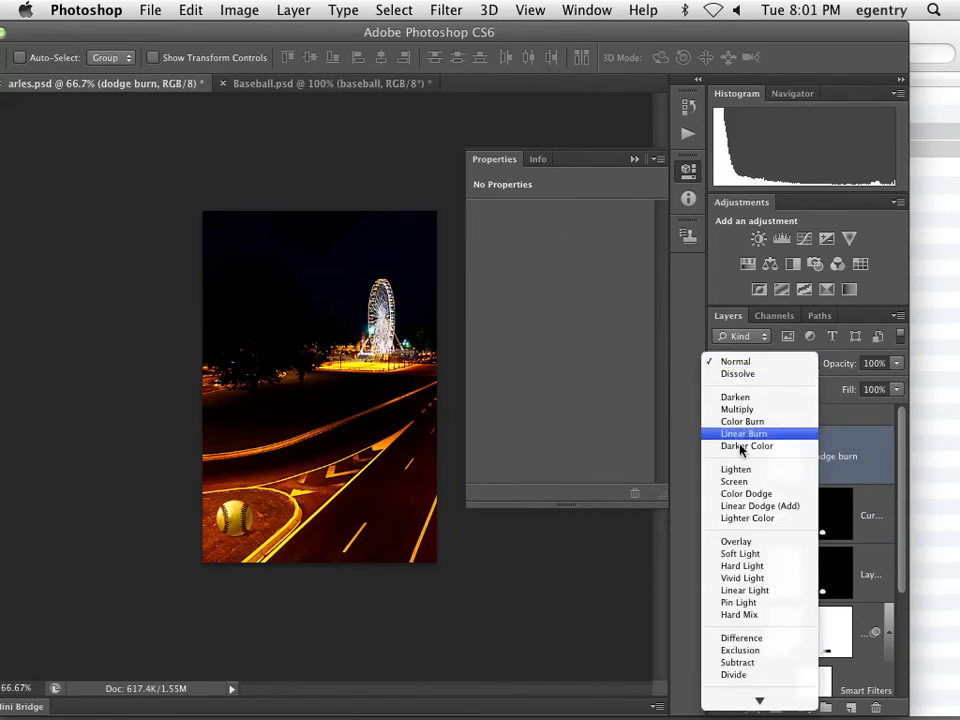
pyautogui.click(744, 541)
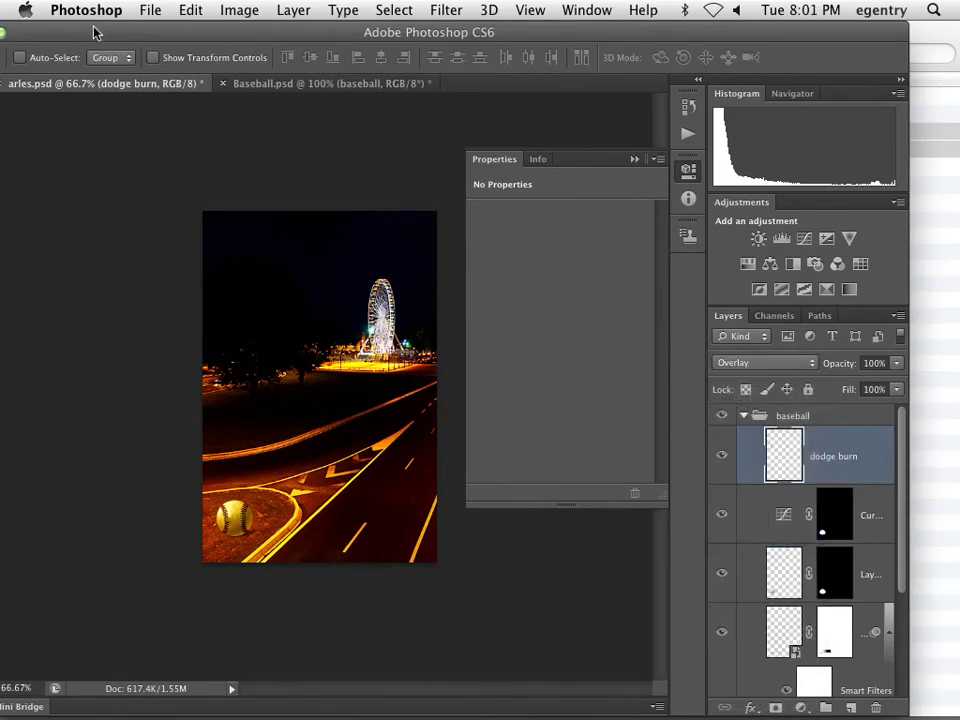
# Paint shading over the baseball's lower edge with a 22%-opacity black brush
pyautogui.moveTo(93, 28); pyautogui.dragTo(125, 30)
pyautogui.moveTo(13, 85); pyautogui.dragTo(92, 103)
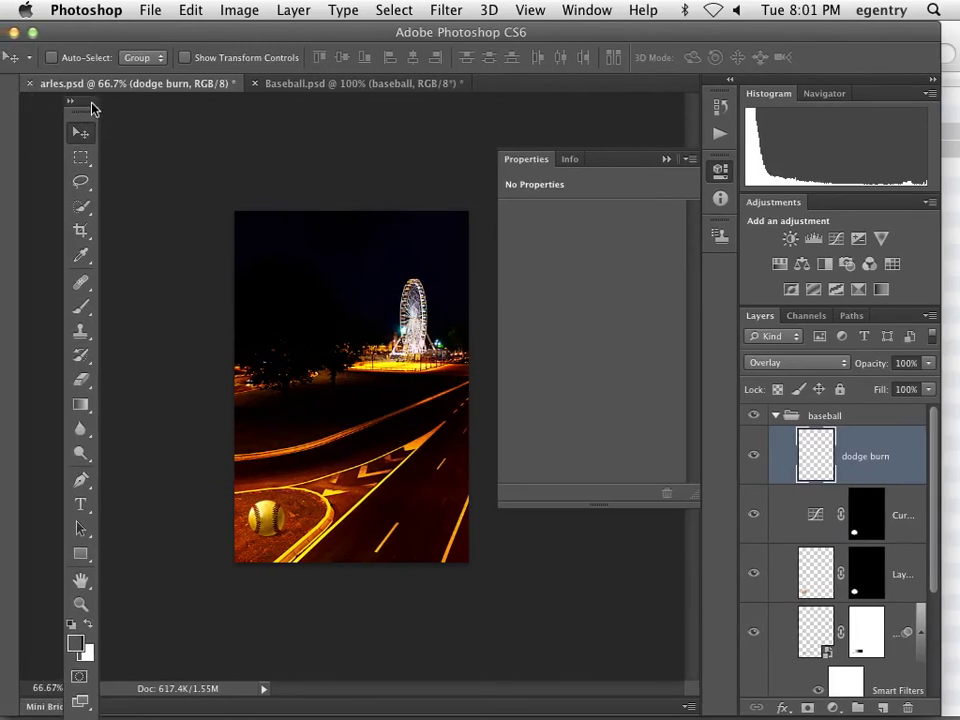
pyautogui.click(82, 305)
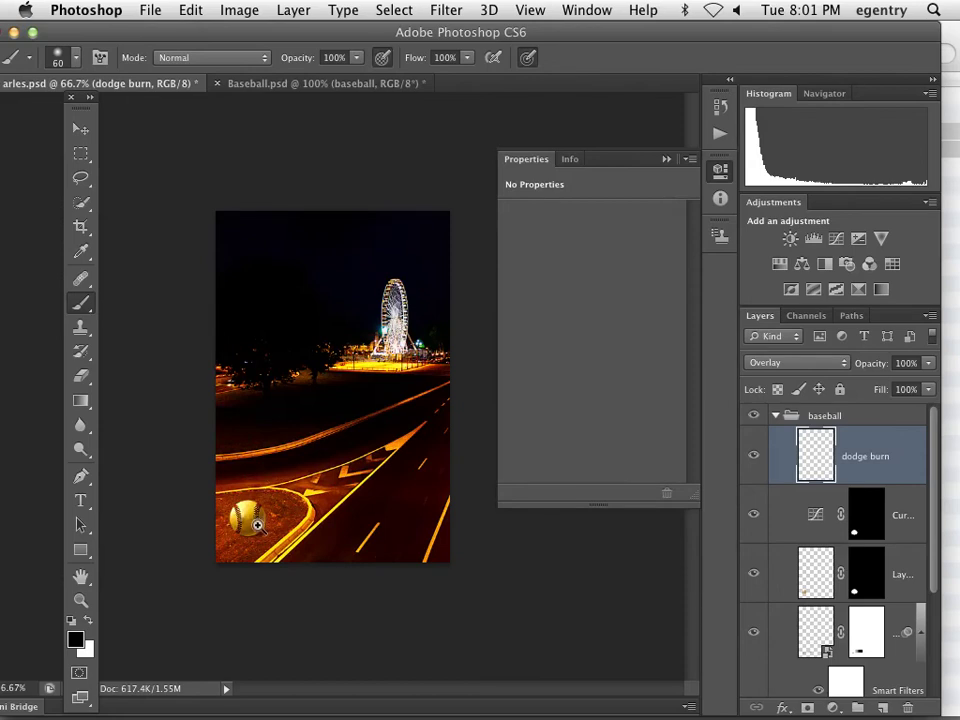
pyautogui.press('super+equal')
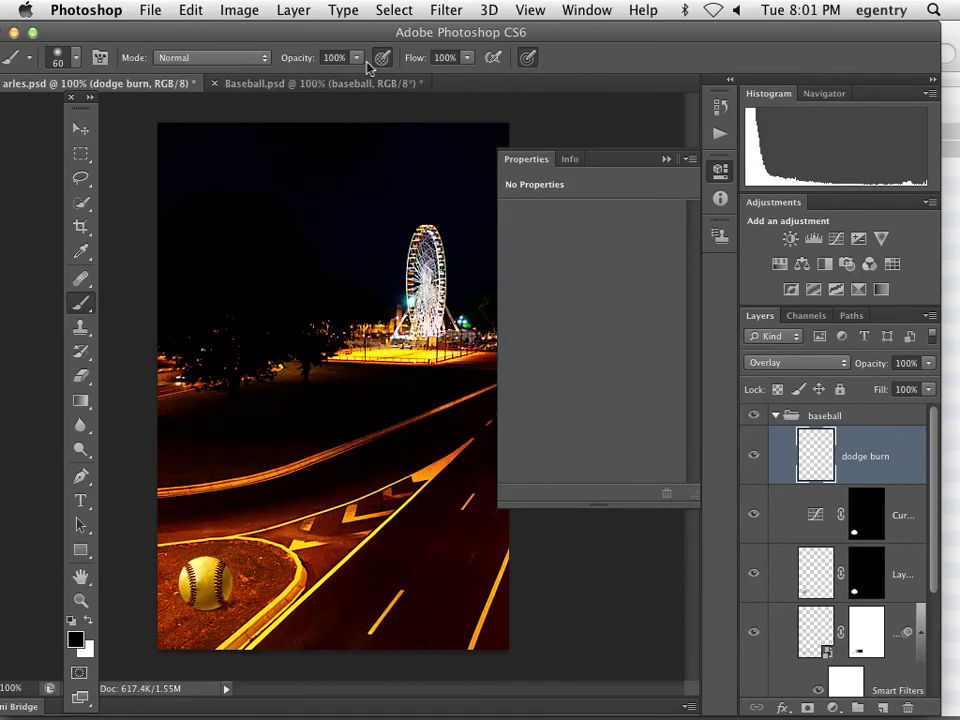
pyautogui.click(357, 57)
pyautogui.moveTo(360, 77); pyautogui.dragTo(291, 92)
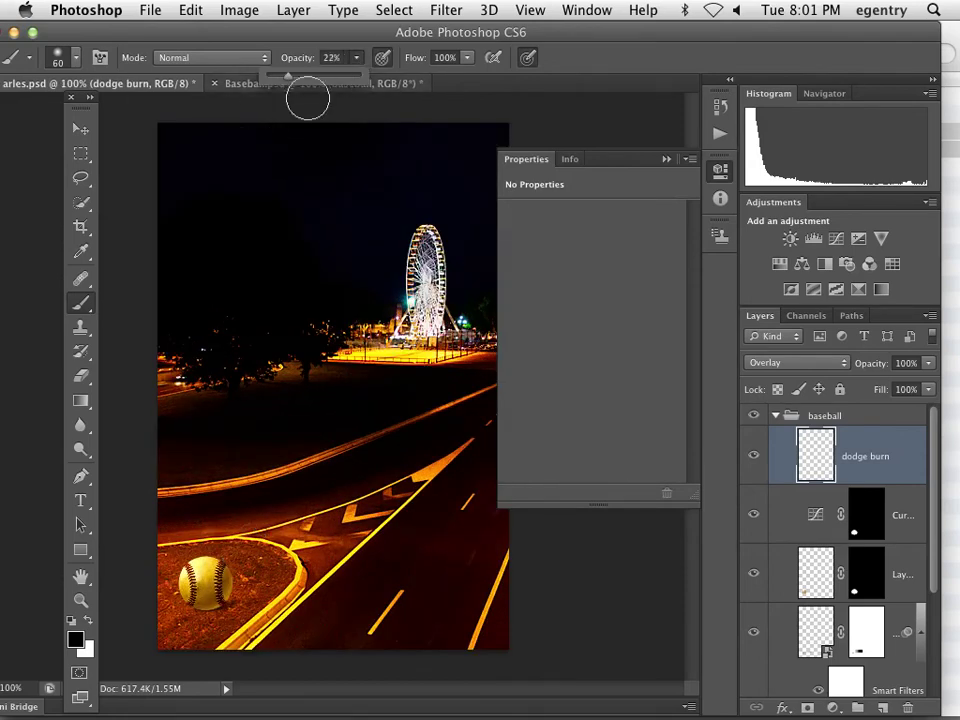
pyautogui.moveTo(190, 615)
pyautogui.mouseDown()
pyautogui.moveTo(222, 598)
pyautogui.moveTo(206, 585)
pyautogui.moveTo(213, 593)
pyautogui.moveTo(218, 585)
pyautogui.moveTo(194, 597)
pyautogui.moveTo(222, 591)
pyautogui.moveTo(180, 572)
pyautogui.mouseUp()
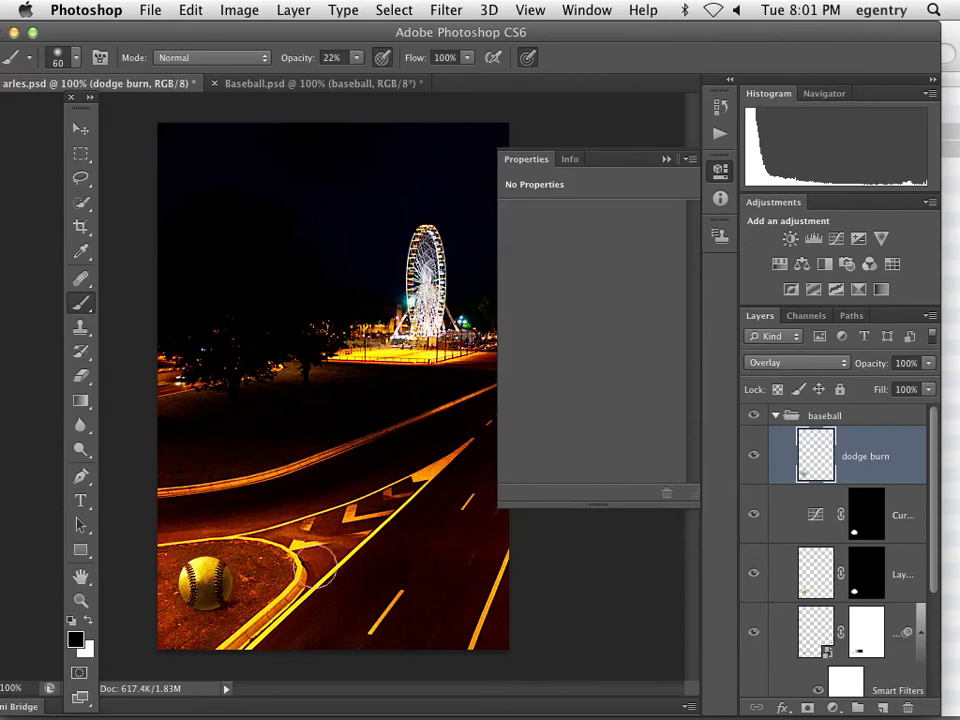
# Keep the anchor shadow in Normal mode and raise the cast shadow layer to 100% opacity
pyautogui.scroll(-4, 876, 551)
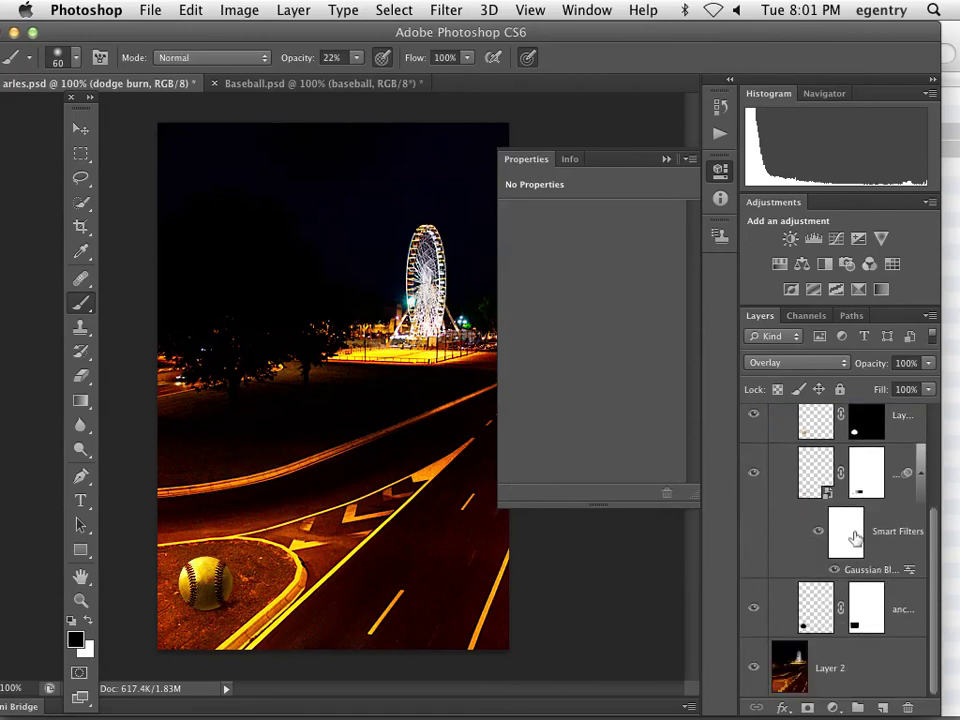
pyautogui.click(818, 619)
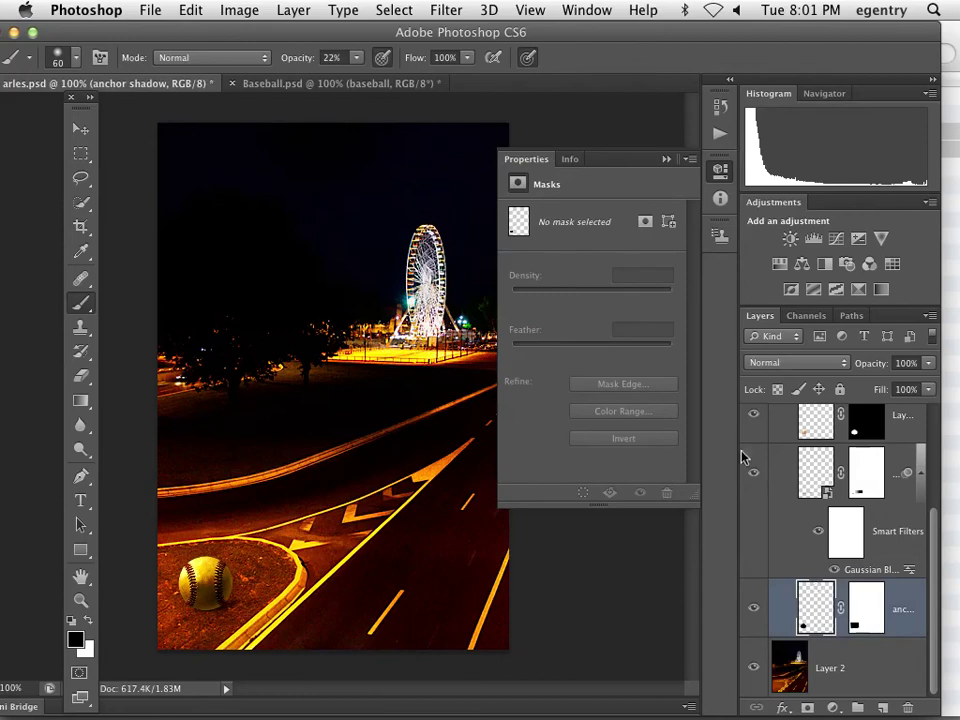
pyautogui.click(796, 363)
pyautogui.click(796, 365)
pyautogui.scroll(3, 935, 530)
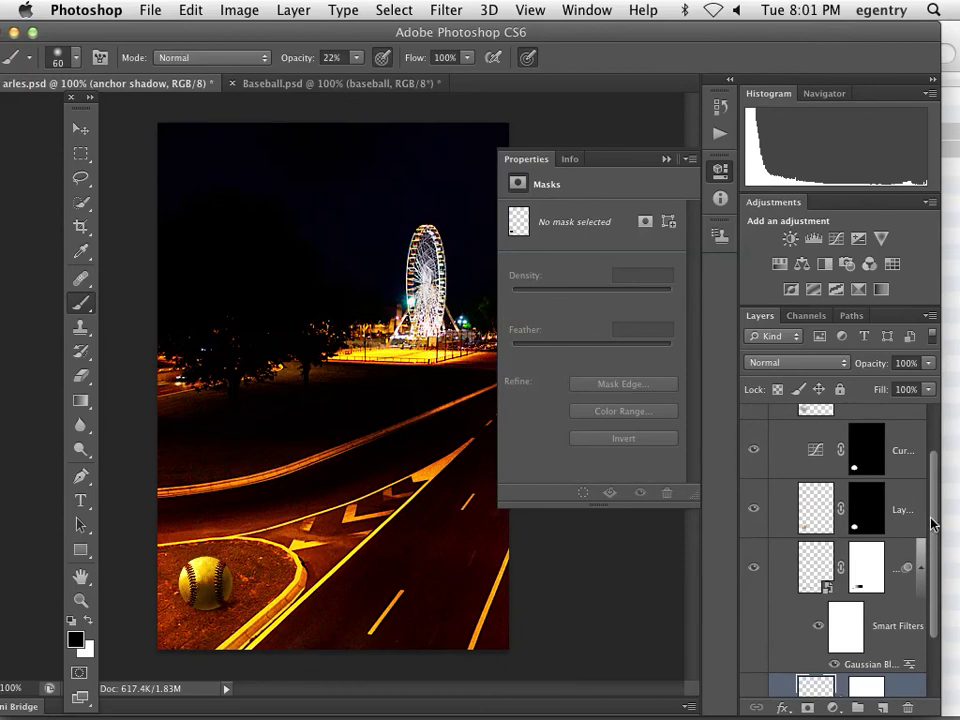
pyautogui.moveTo(932, 523); pyautogui.dragTo(936, 572)
pyautogui.click(825, 495)
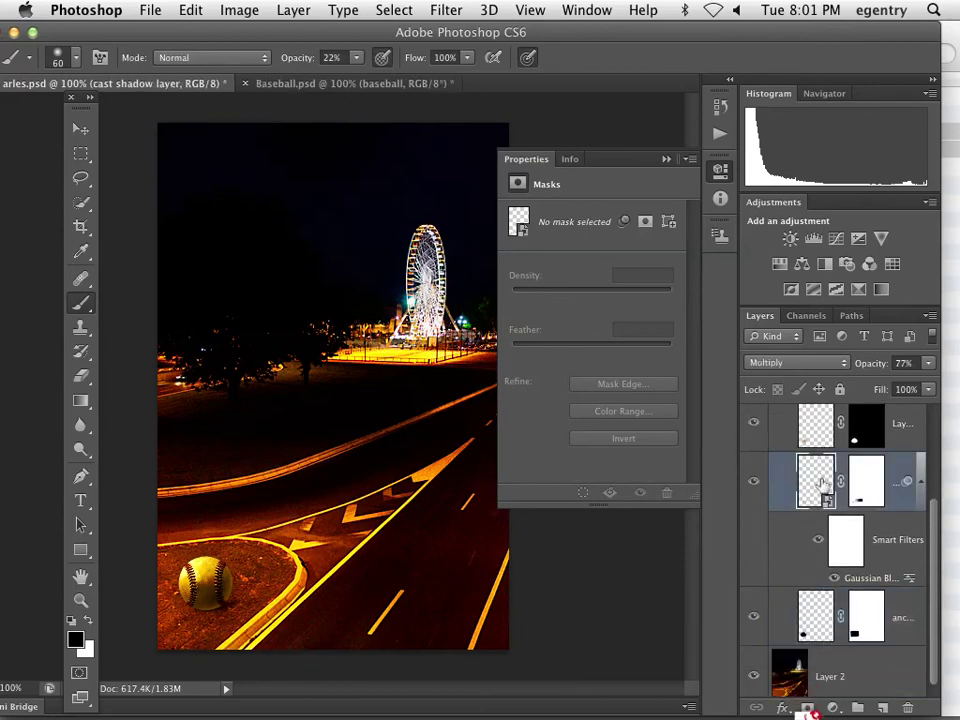
pyautogui.click(928, 363)
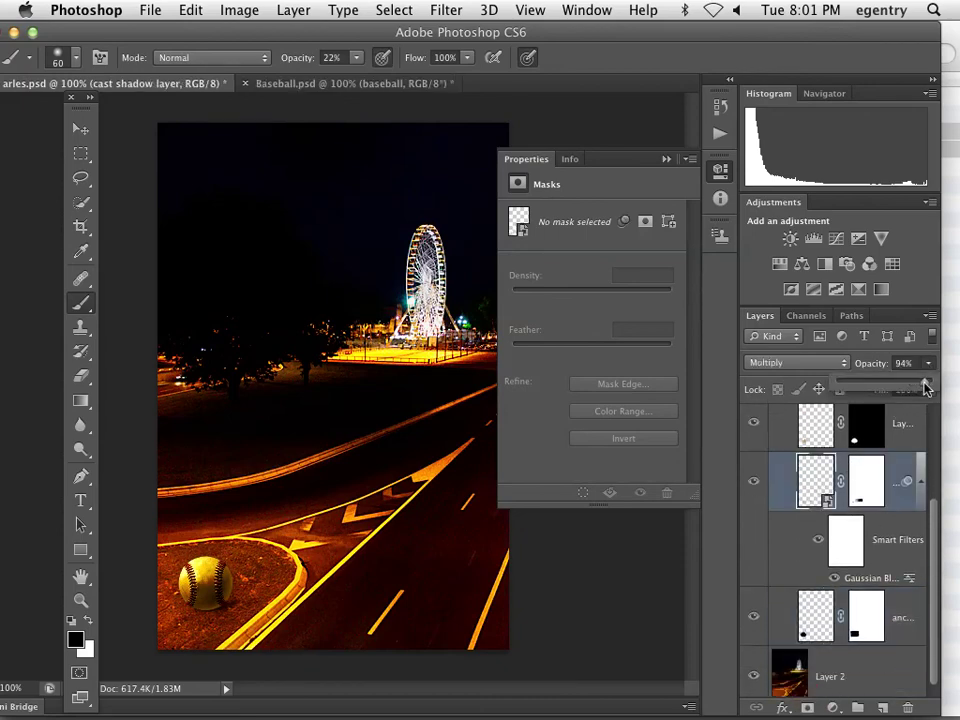
pyautogui.moveTo(926, 388); pyautogui.dragTo(934, 388)
# Lower the anchor shadow layer to about 54% opacity and zoom in to check the shadows
pyautogui.click(831, 608)
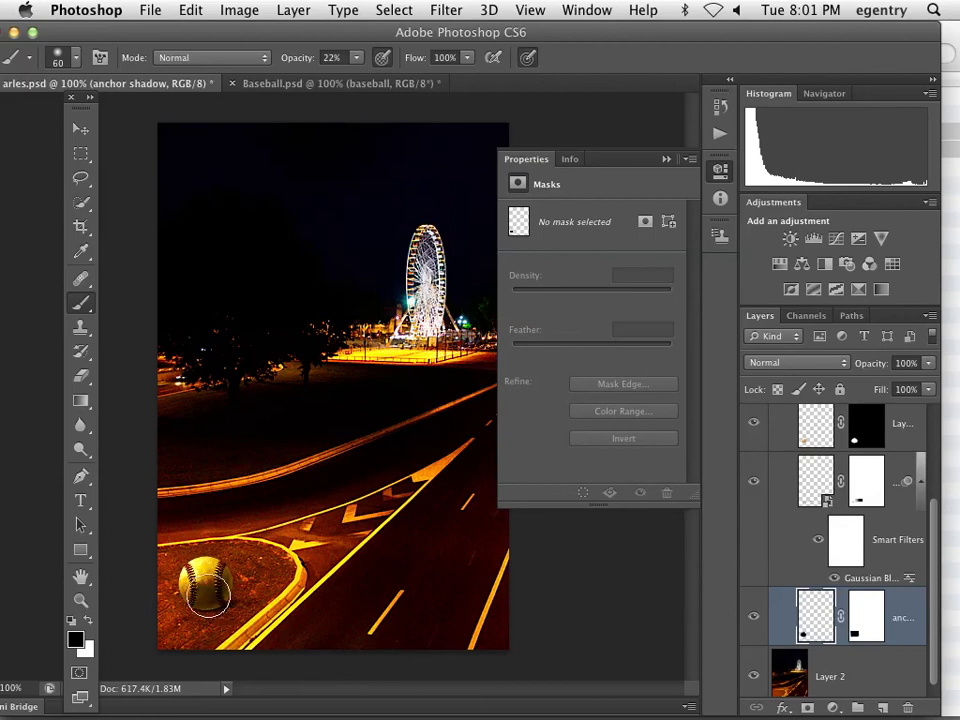
pyautogui.click(929, 363)
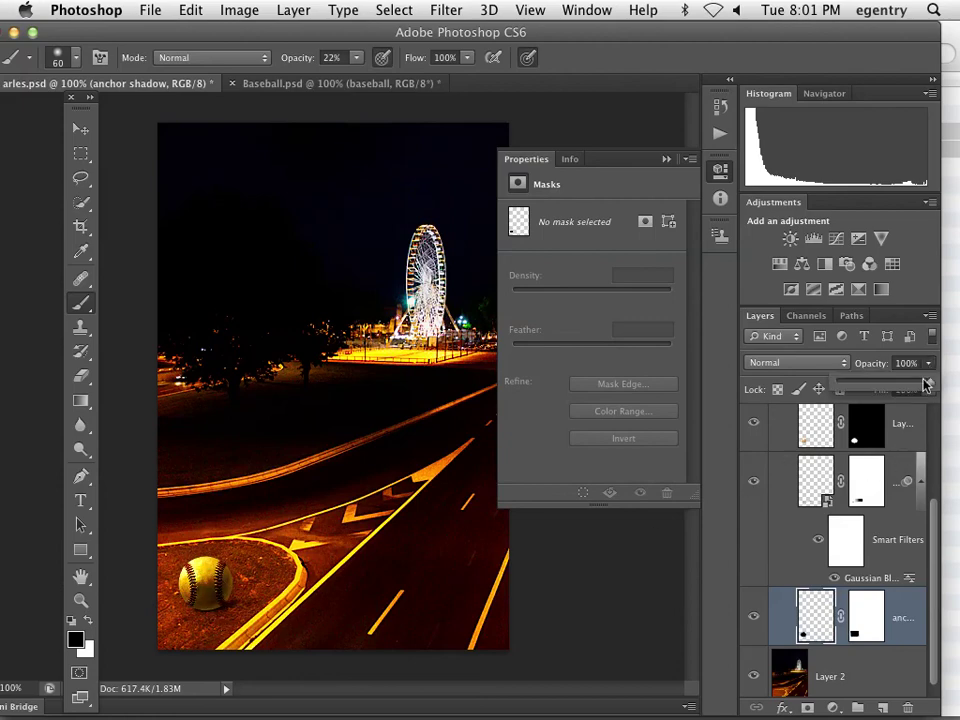
pyautogui.moveTo(929, 382); pyautogui.dragTo(888, 397)
pyautogui.click(834, 558)
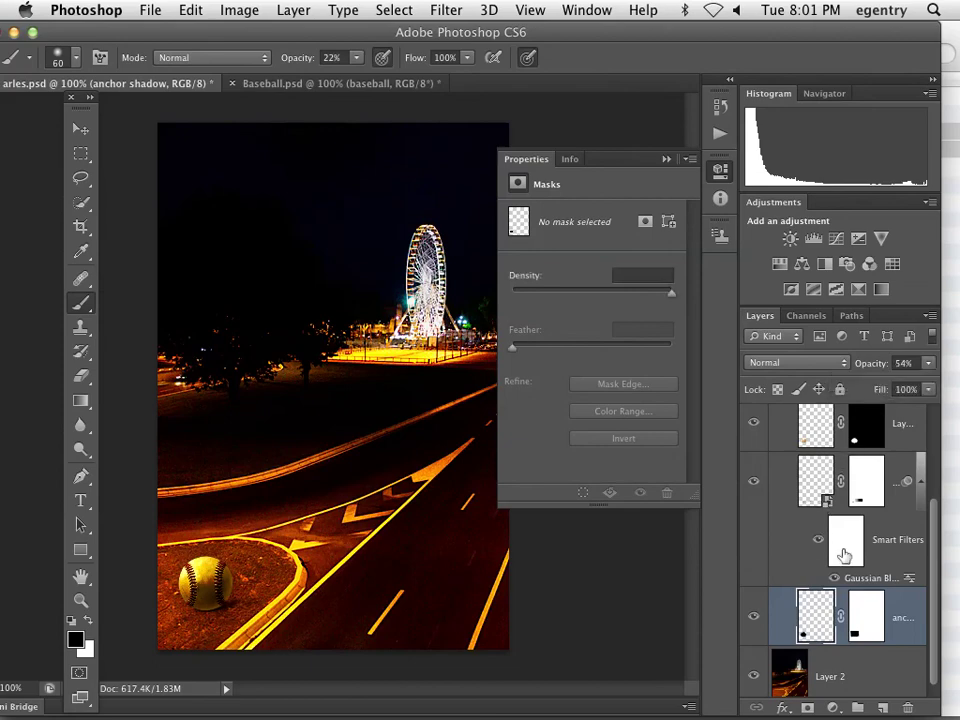
pyautogui.click(866, 619)
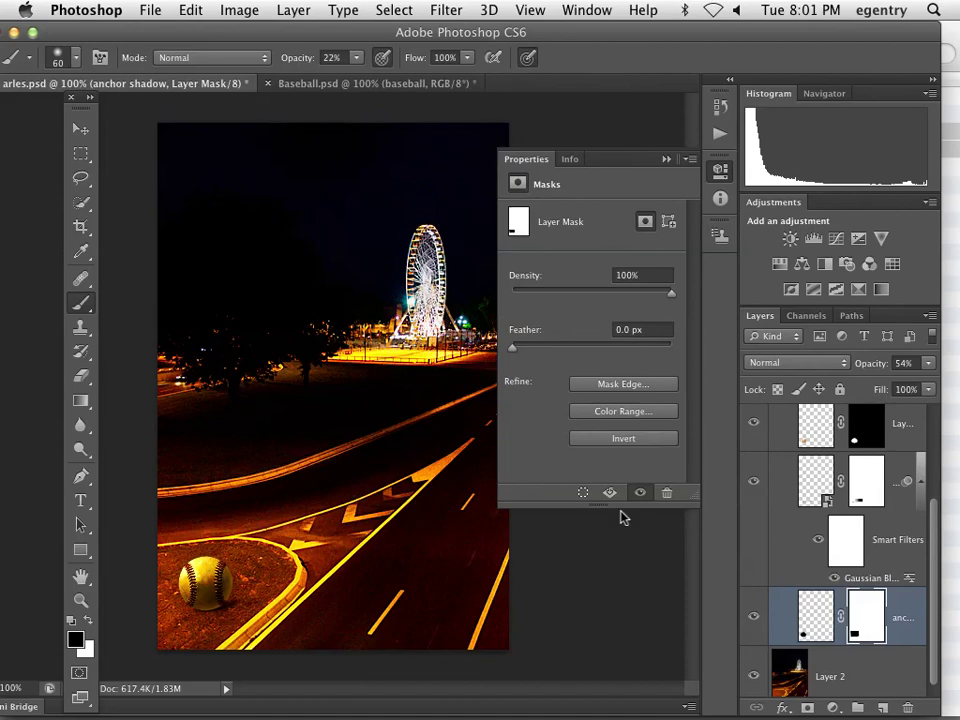
pyautogui.keyDown('super'); pyautogui.click(201, 574); pyautogui.keyUp('super')
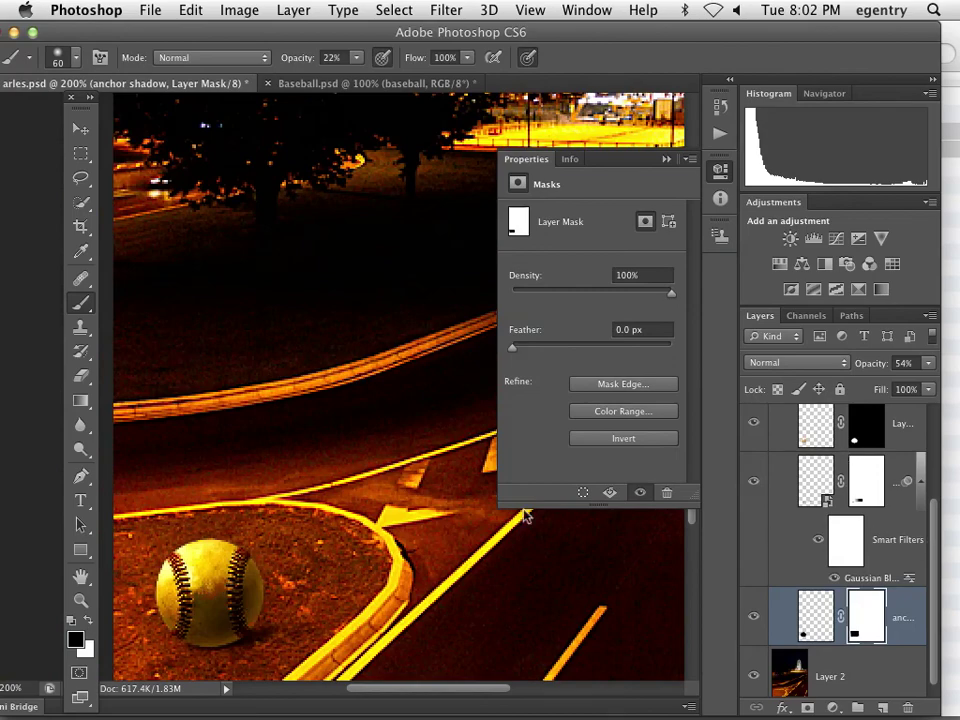
pyautogui.keyDown('alt'); pyautogui.click(315, 491); pyautogui.keyUp('alt')
pyautogui.keyDown('alt'); pyautogui.click(315, 491); pyautogui.keyUp('alt')
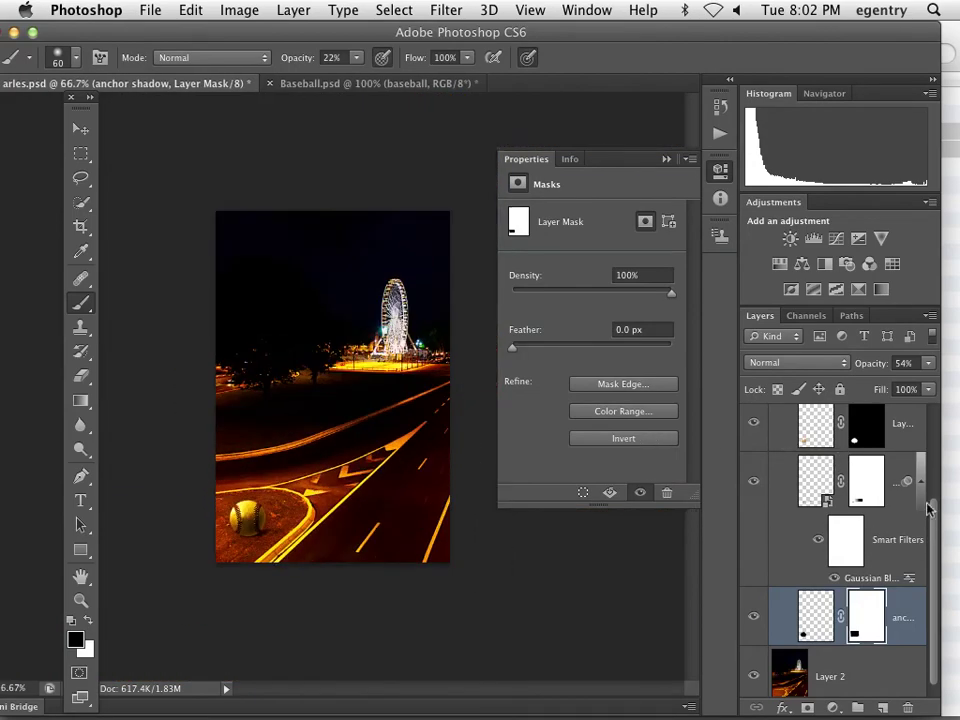
pyautogui.moveTo(933, 515); pyautogui.dragTo(935, 350)
# Add a new layer above the baseball group named 'grain layer'
pyautogui.click(864, 420)
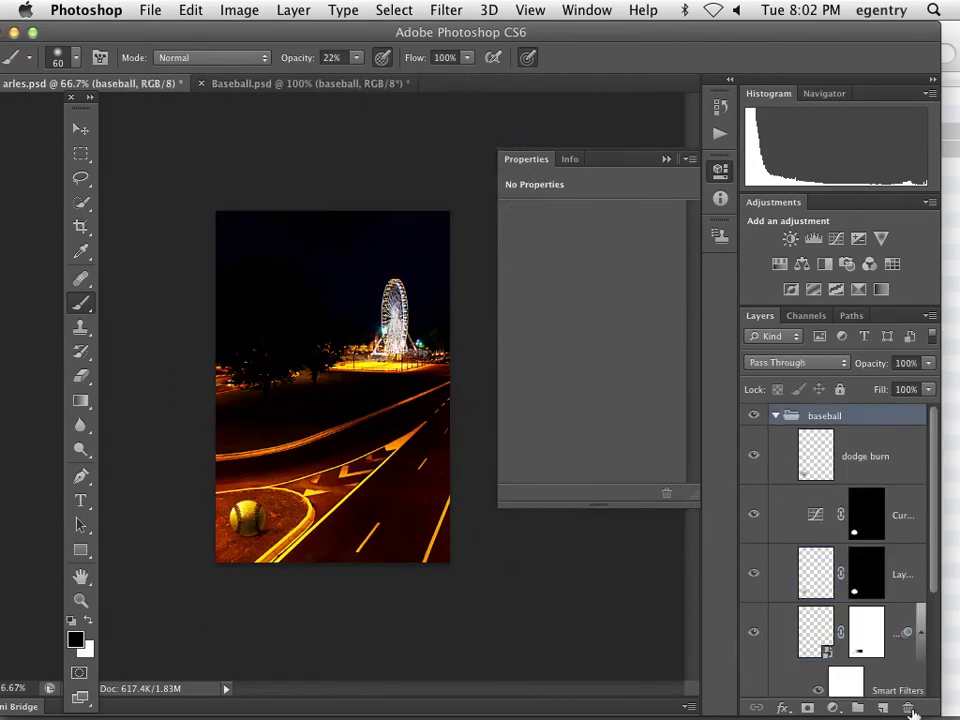
pyautogui.click(882, 707)
pyautogui.moveTo(846, 455); pyautogui.dragTo(826, 426)
pyautogui.doubleClick(830, 433)
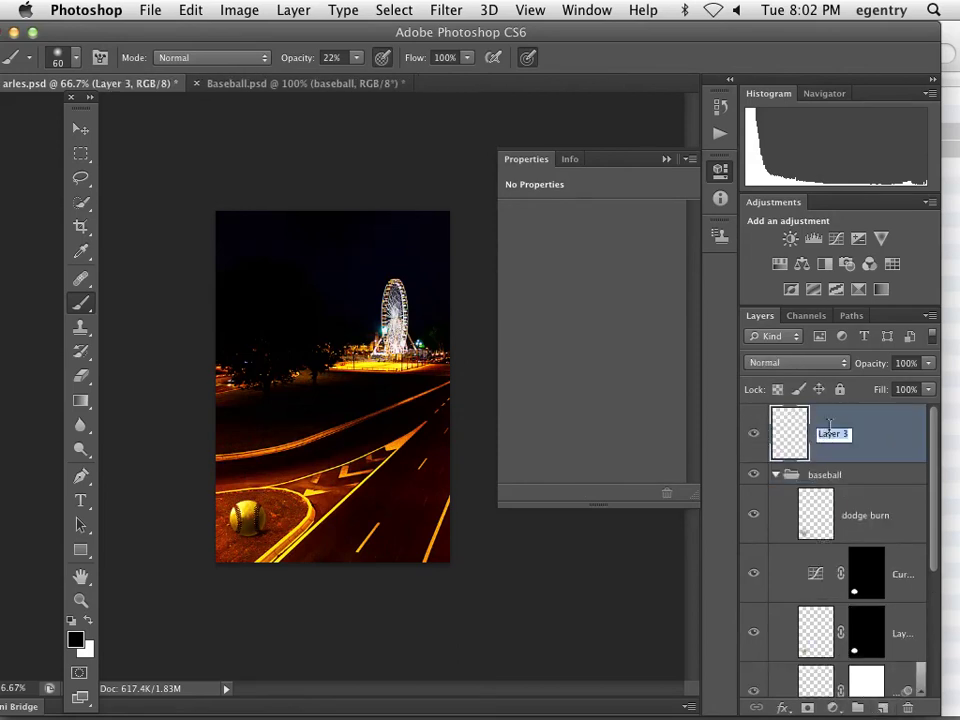
pyautogui.write('grain l')
pyautogui.press('Return')
# Fill the grain layer with 50% Gray and set its blend mode to Soft Light
pyautogui.click(190, 10)
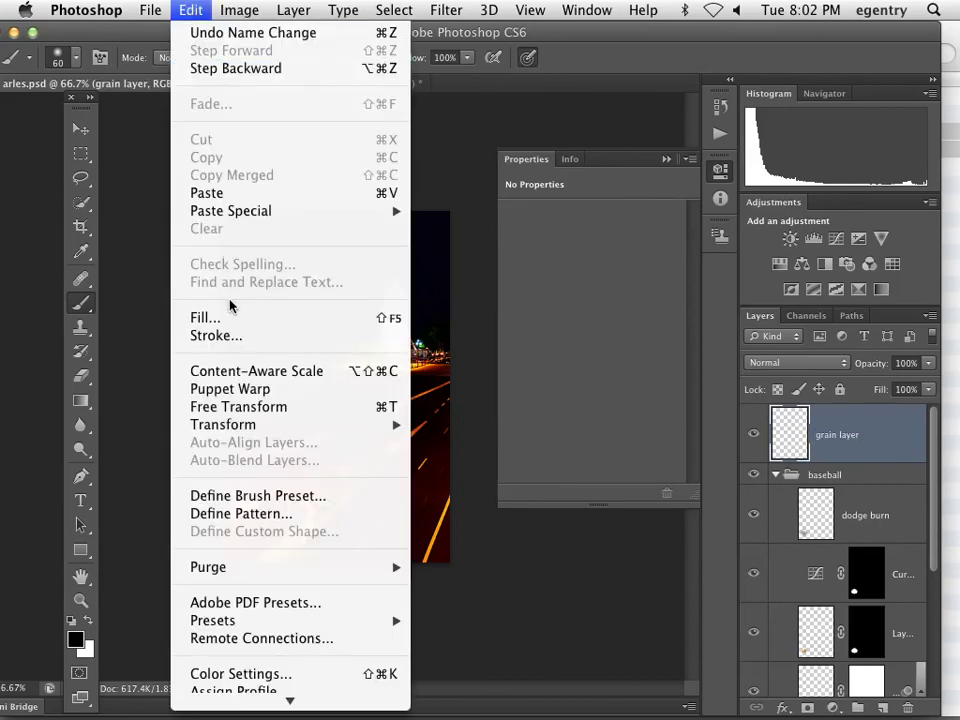
pyautogui.click(230, 318)
pyautogui.click(238, 196)
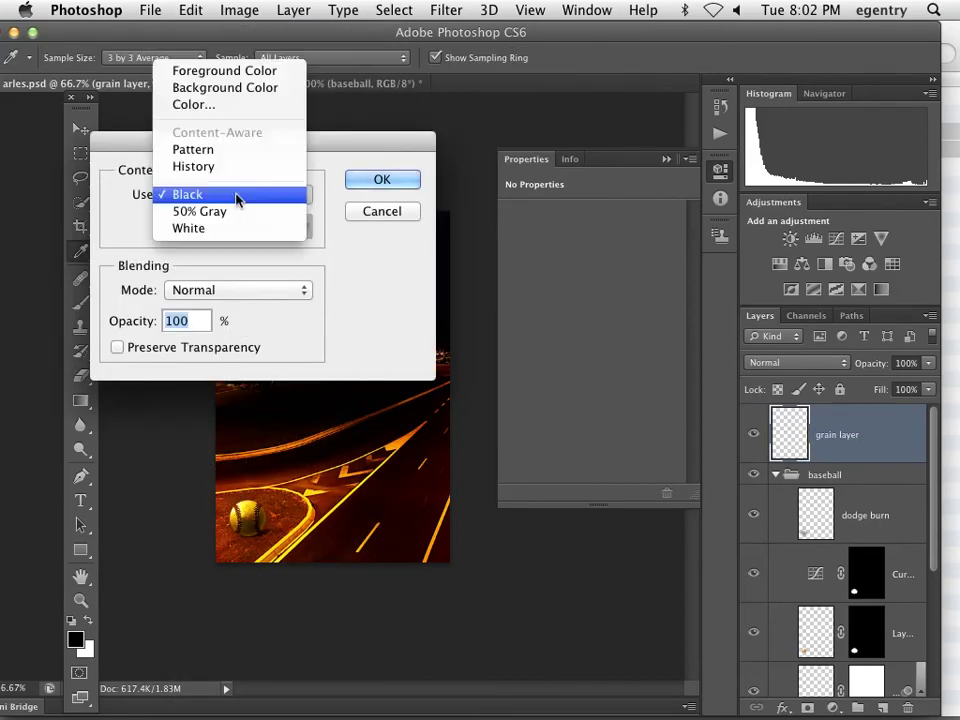
pyautogui.click(382, 180)
pyautogui.press('b')
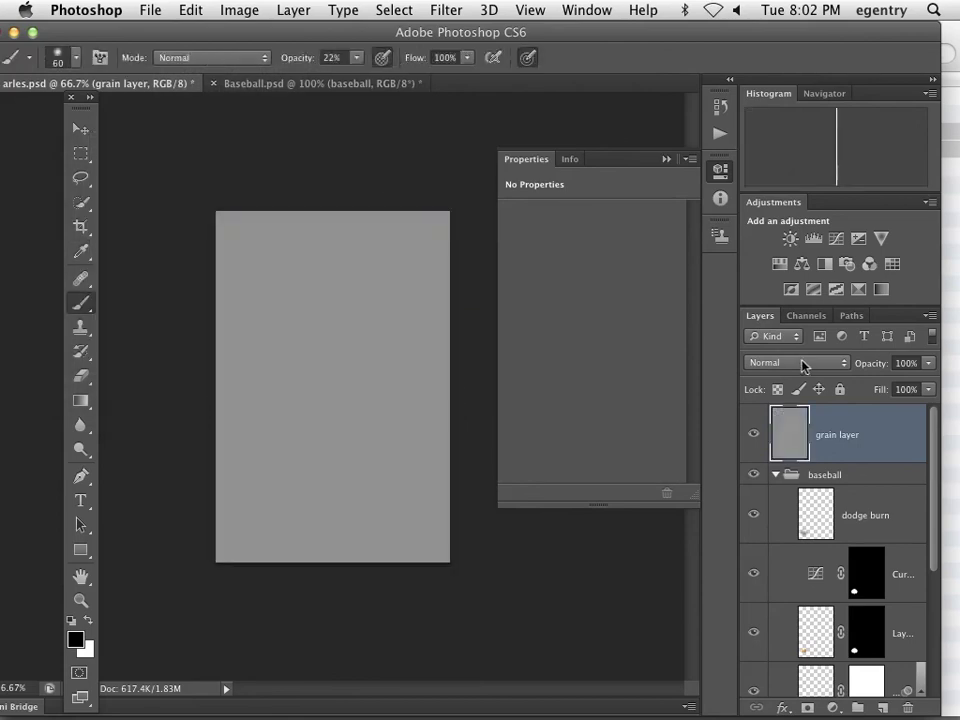
pyautogui.click(803, 366)
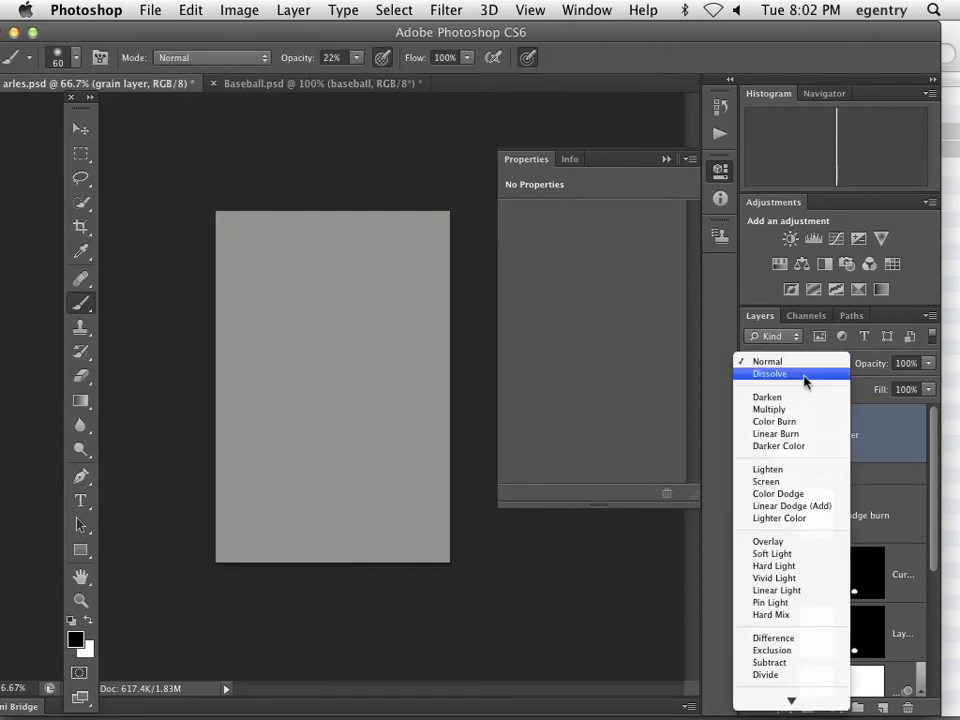
pyautogui.click(803, 555)
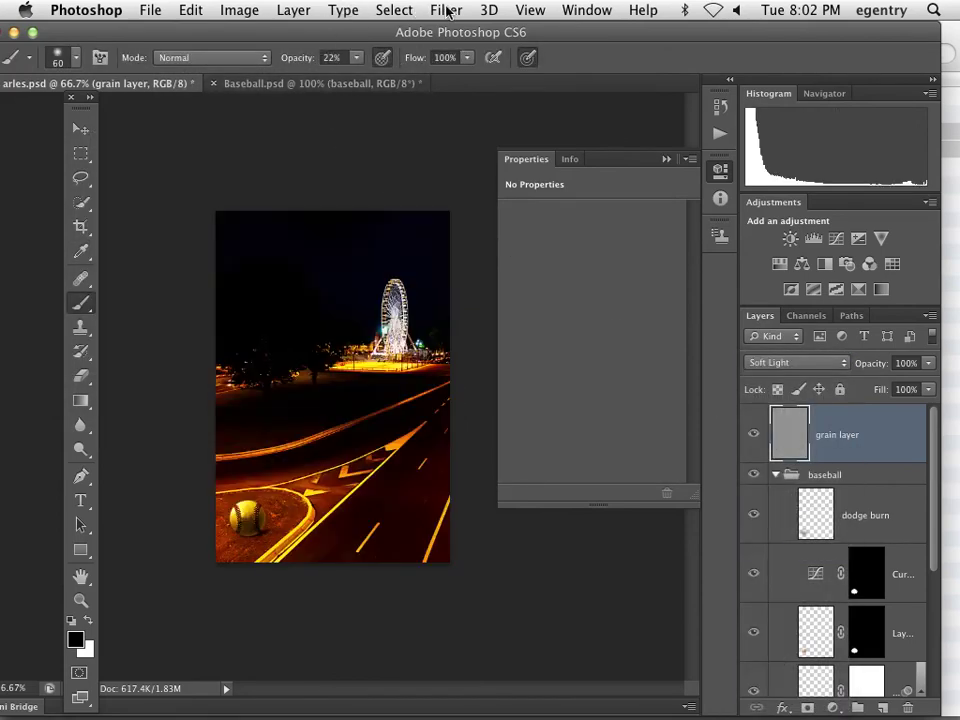
# Convert the grain layer to a smart object
pyautogui.click(447, 11)
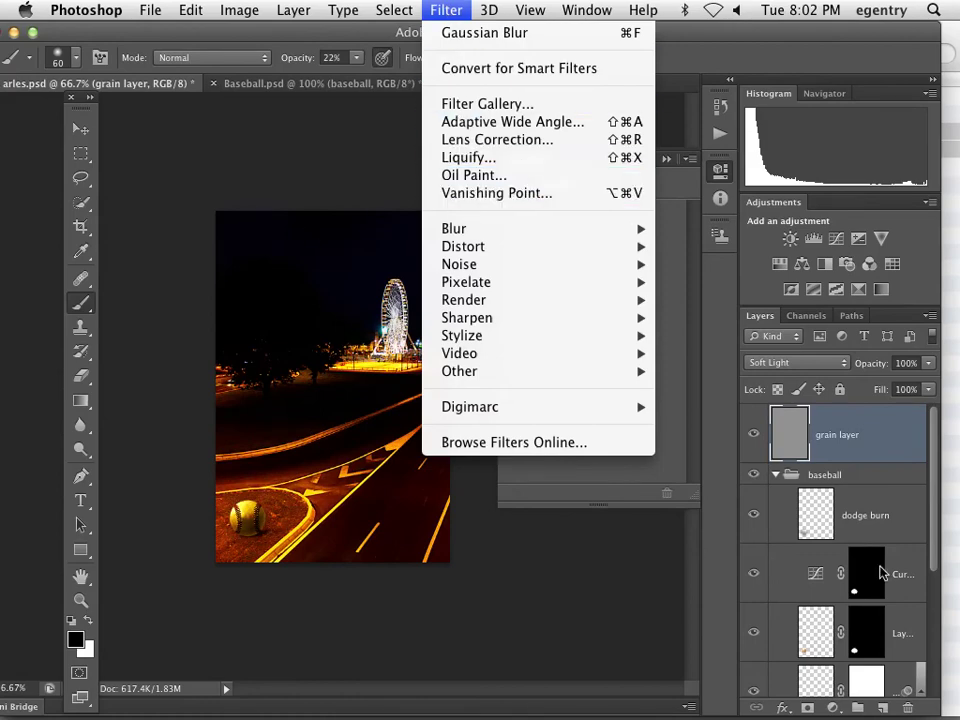
pyautogui.press('Escape')
pyautogui.click(307, 12)
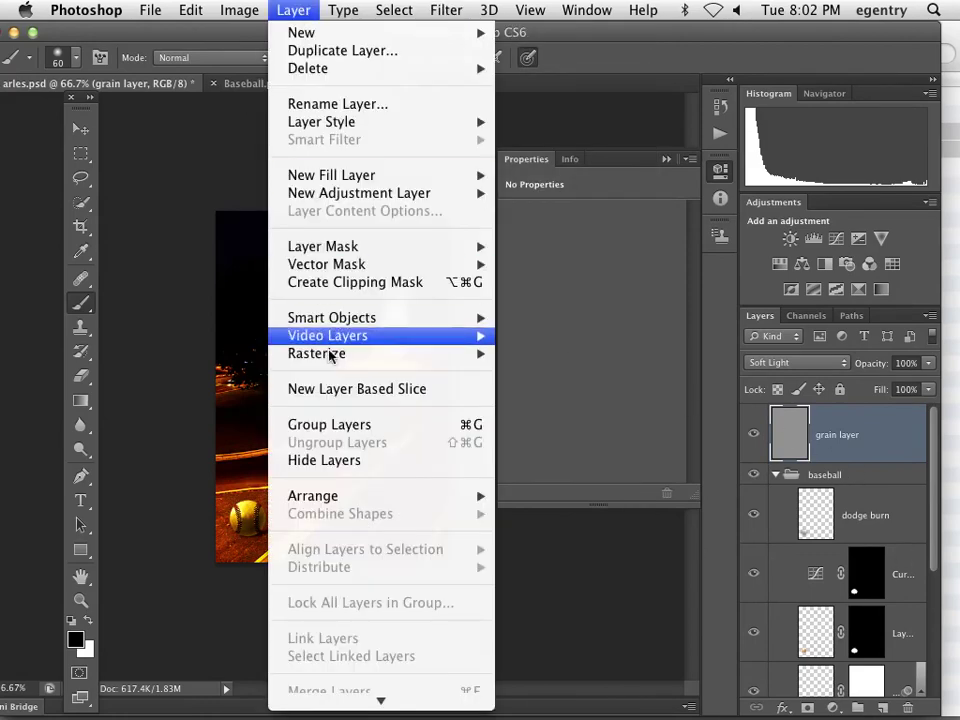
pyautogui.moveTo(470, 318)
pyautogui.click(518, 318)
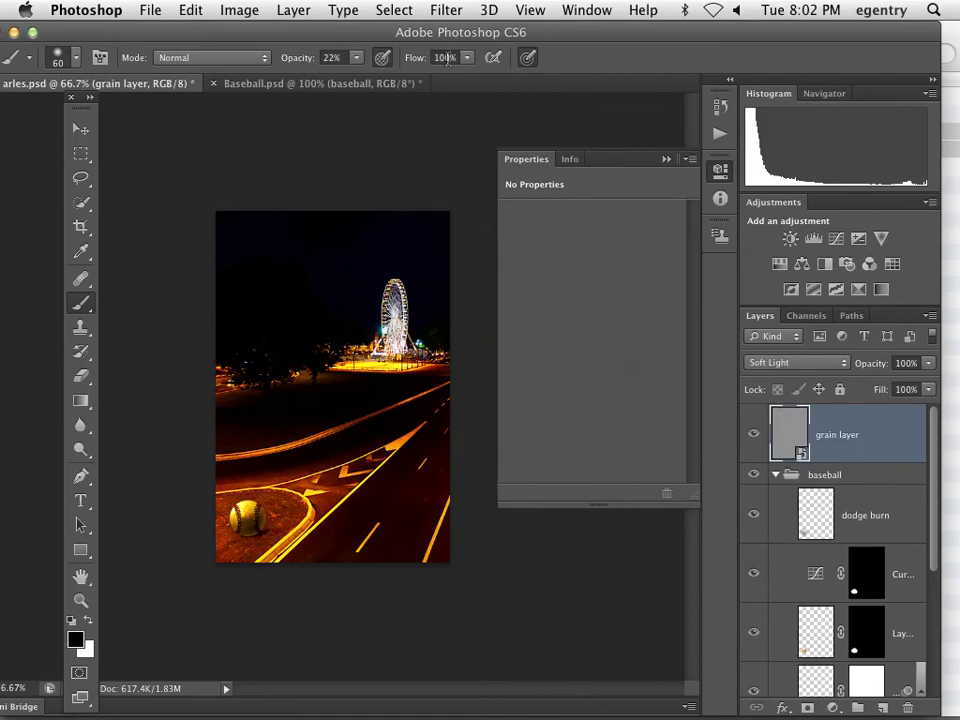
# Apply 3% monochromatic Gaussian Add Noise to the grain layer, then bring up the 60B_Shadows_reflections folder
pyautogui.click(447, 11)
pyautogui.moveTo(596, 264)
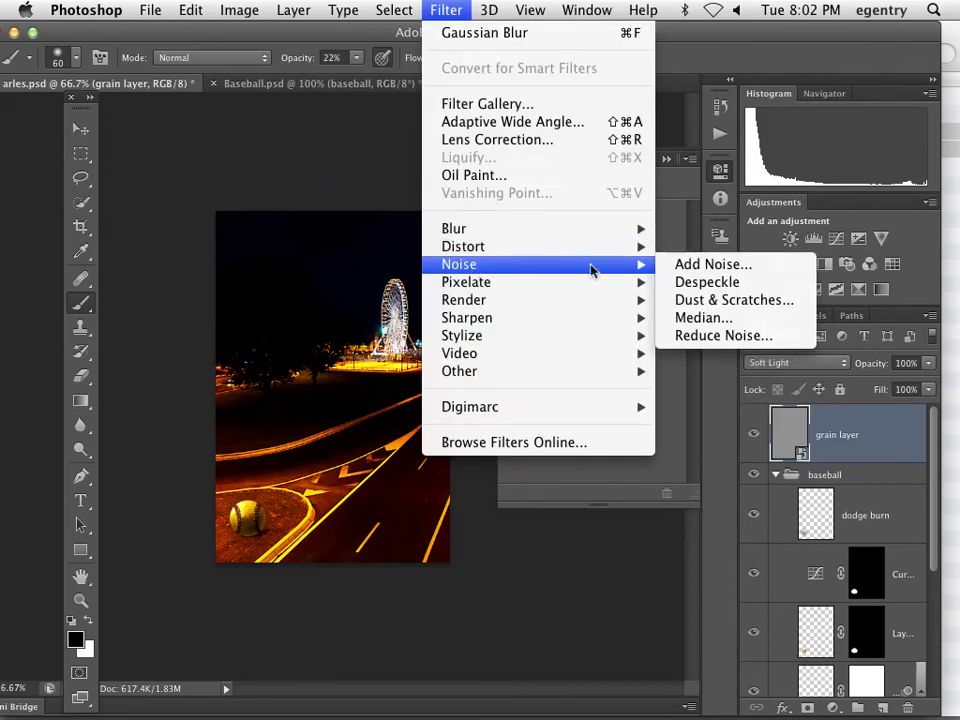
pyautogui.click(720, 264)
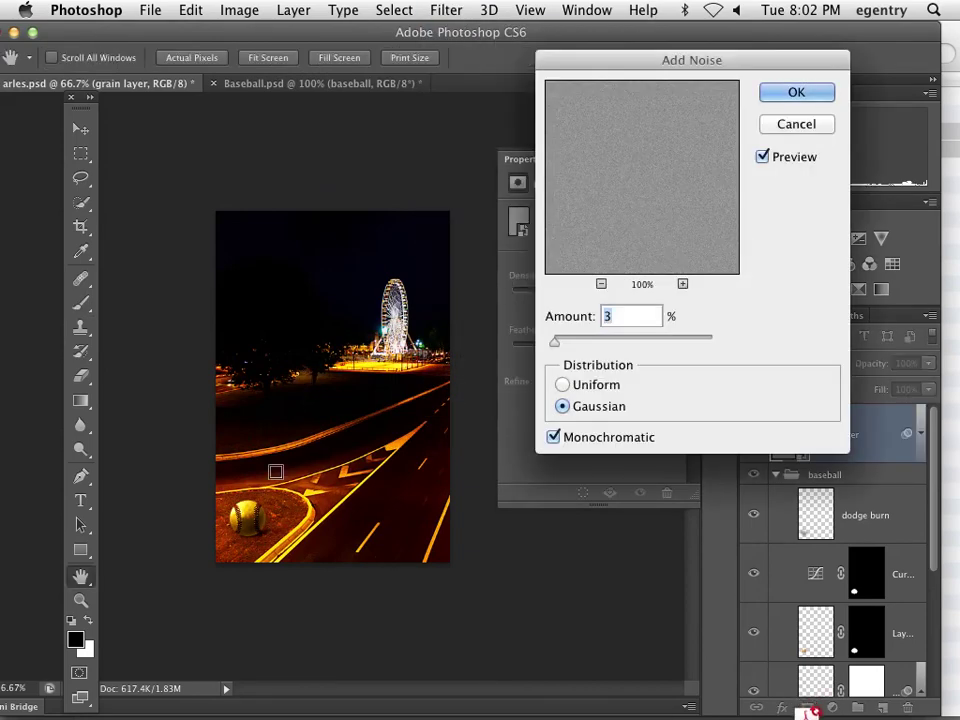
pyautogui.click(778, 102)
pyautogui.press('b')
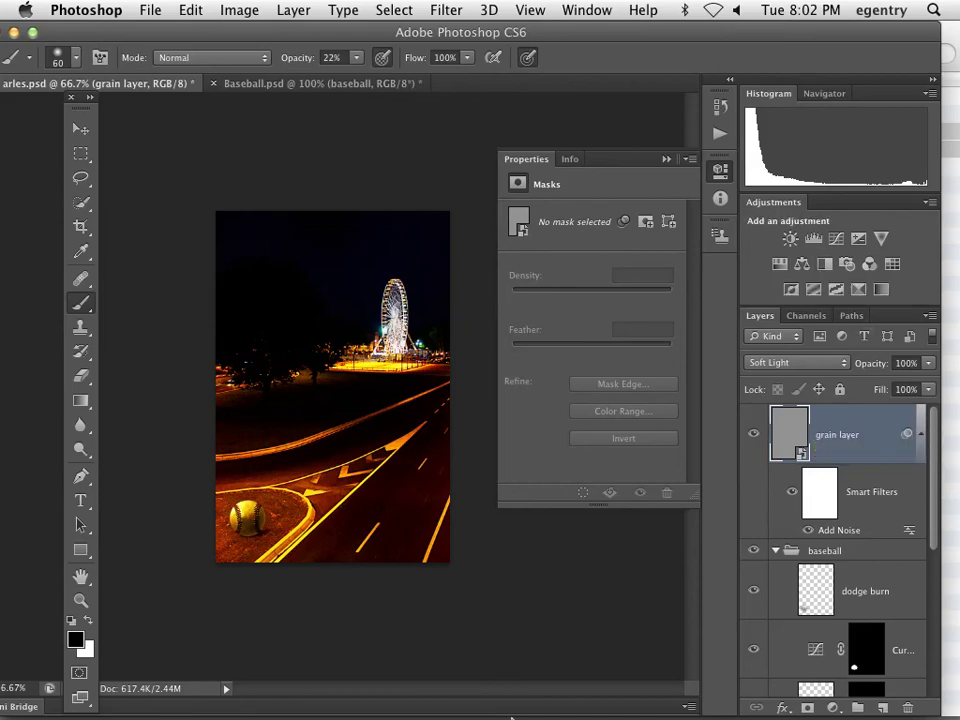
pyautogui.moveTo(489, 705)
pyautogui.click(458, 697)
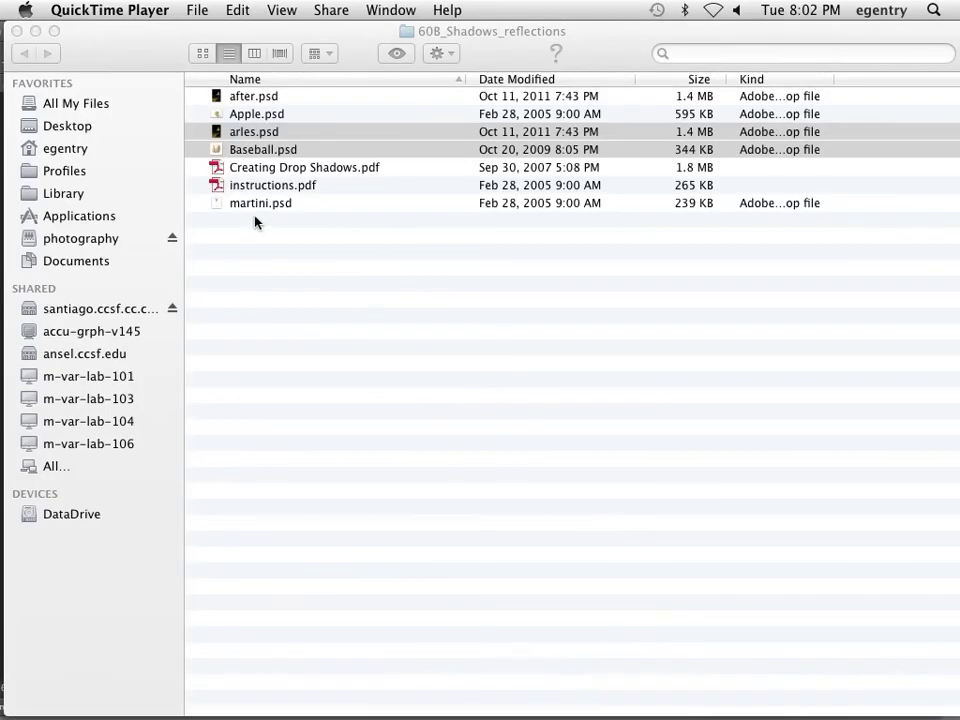